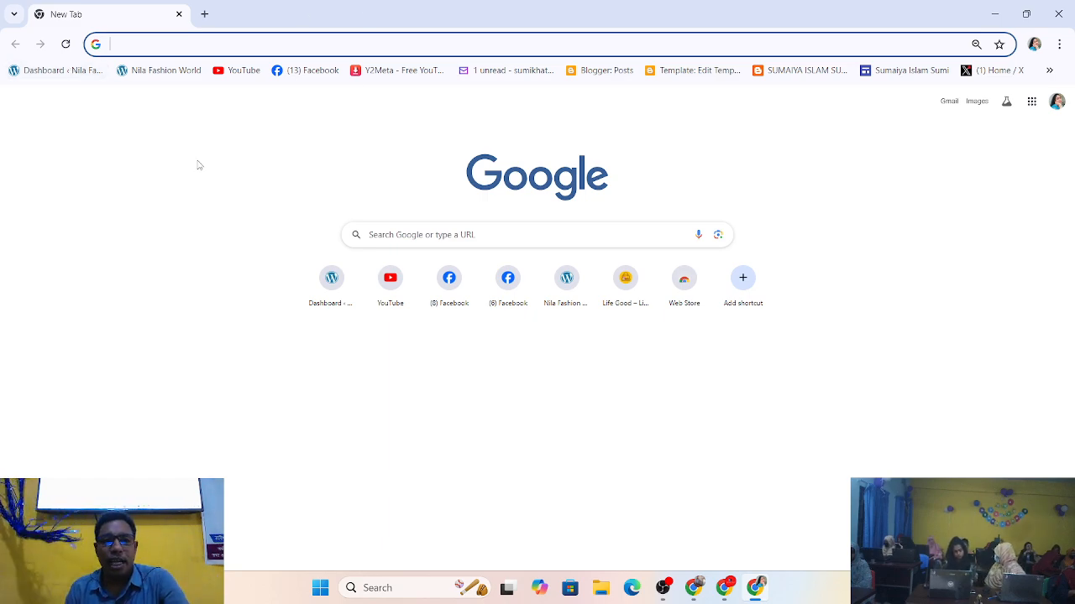
# Step: Log in to the Nila Fashion WordPress dashboard with the saved credentials and open the Fashion Style storefront in a separate tab
pyautogui.click(62, 80)
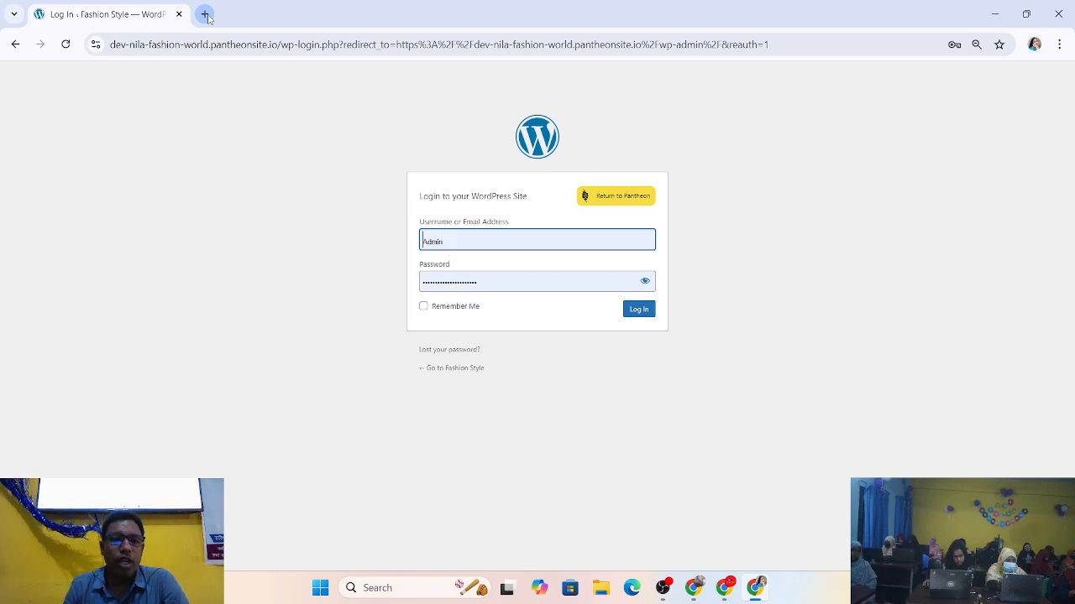
pyautogui.click(646, 309)
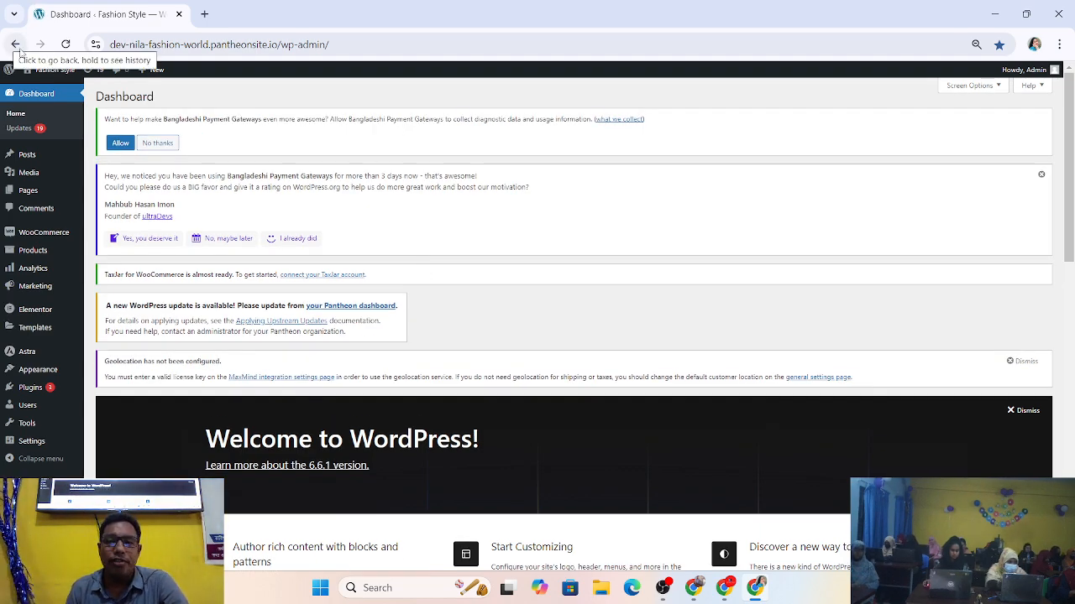
pyautogui.moveTo(43, 73)
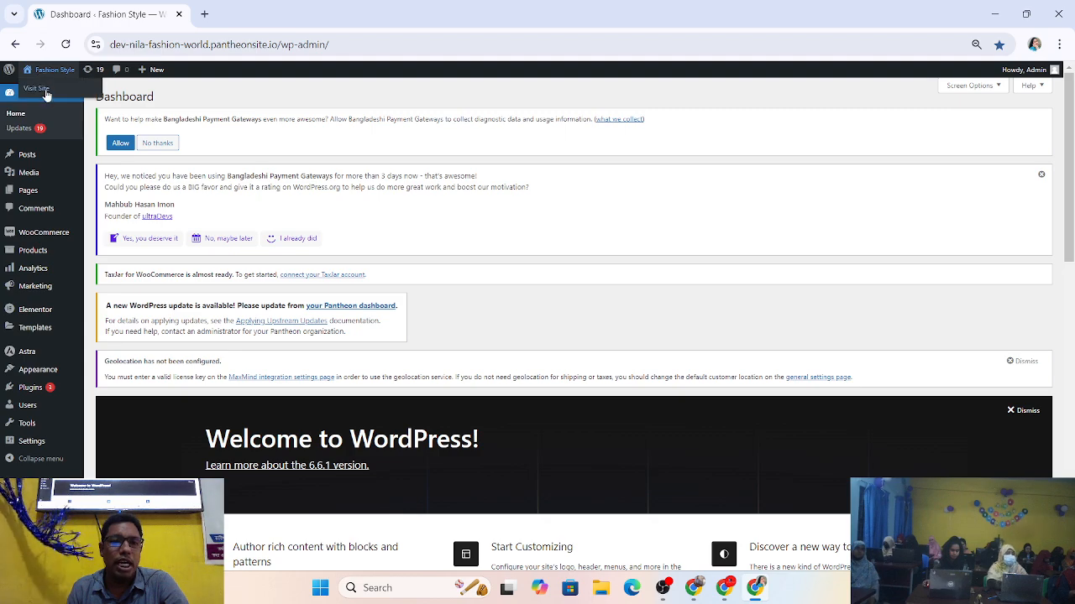
pyautogui.rightClick(46, 95)
pyautogui.click(76, 105)
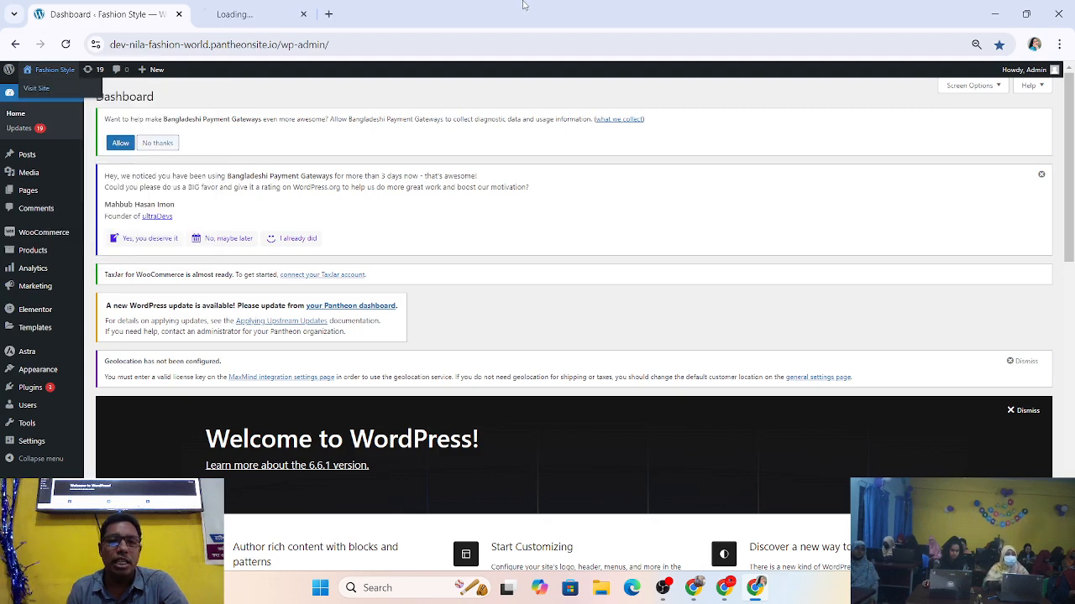
pyautogui.click(304, 8)
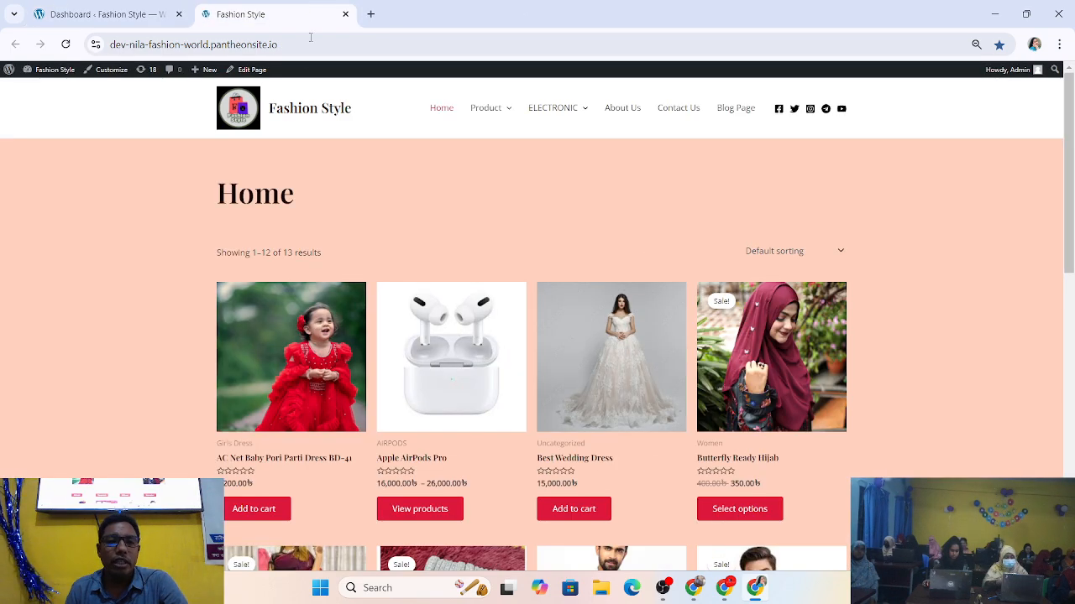
# Step: Compare the admin dashboard with the live storefront and look through the home page's product listing down to the footer
pyautogui.click(126, 16)
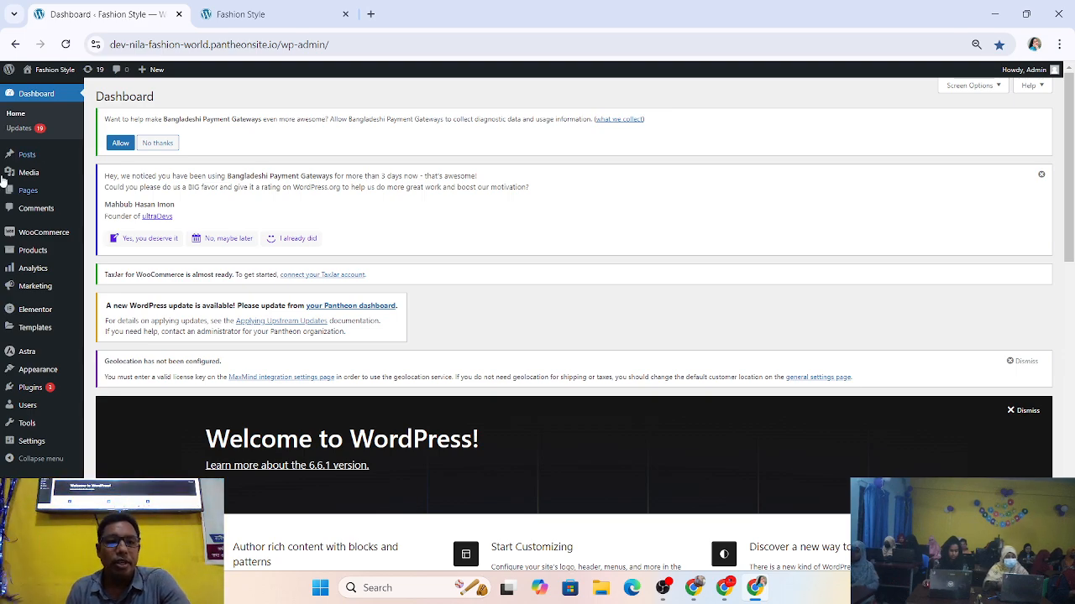
pyautogui.click(258, 17)
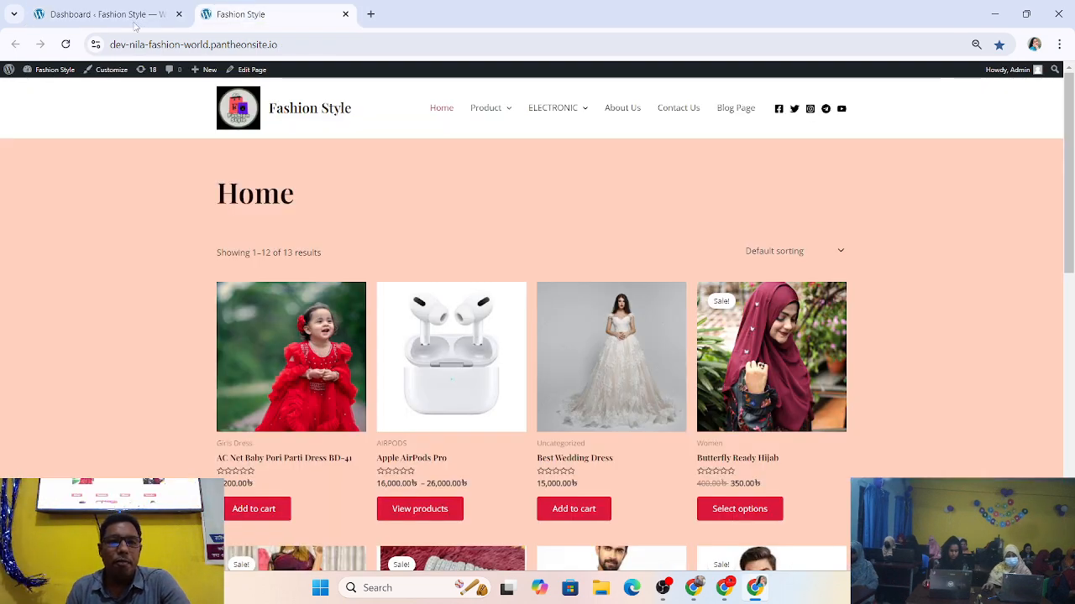
pyautogui.click(105, 14)
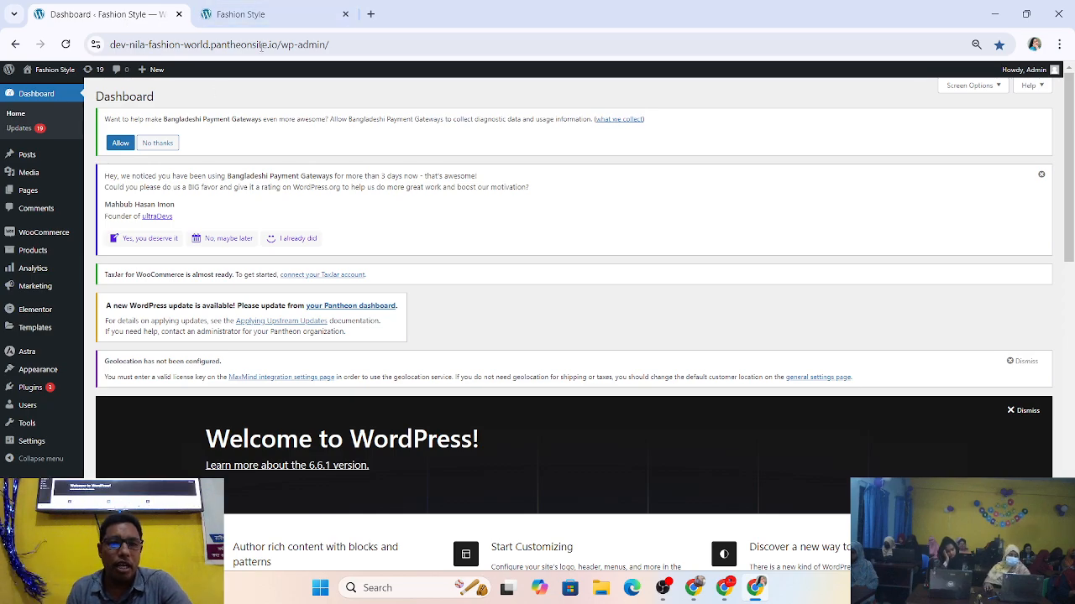
pyautogui.click(269, 16)
pyautogui.scroll(-3, 493, 382)
pyautogui.scroll(-4, 493, 382)
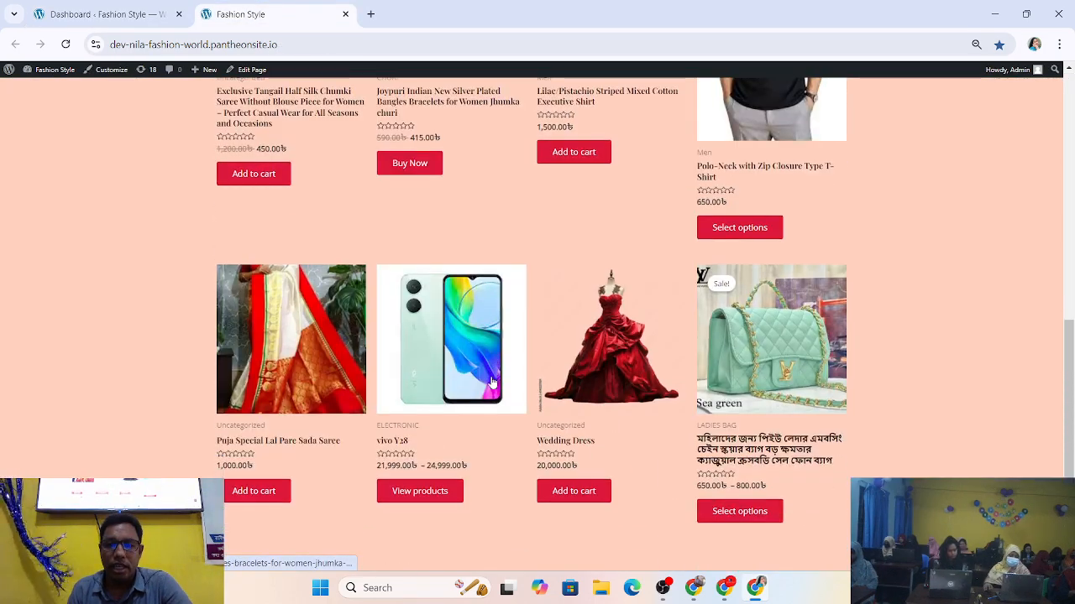
pyautogui.scroll(7, 373, 336)
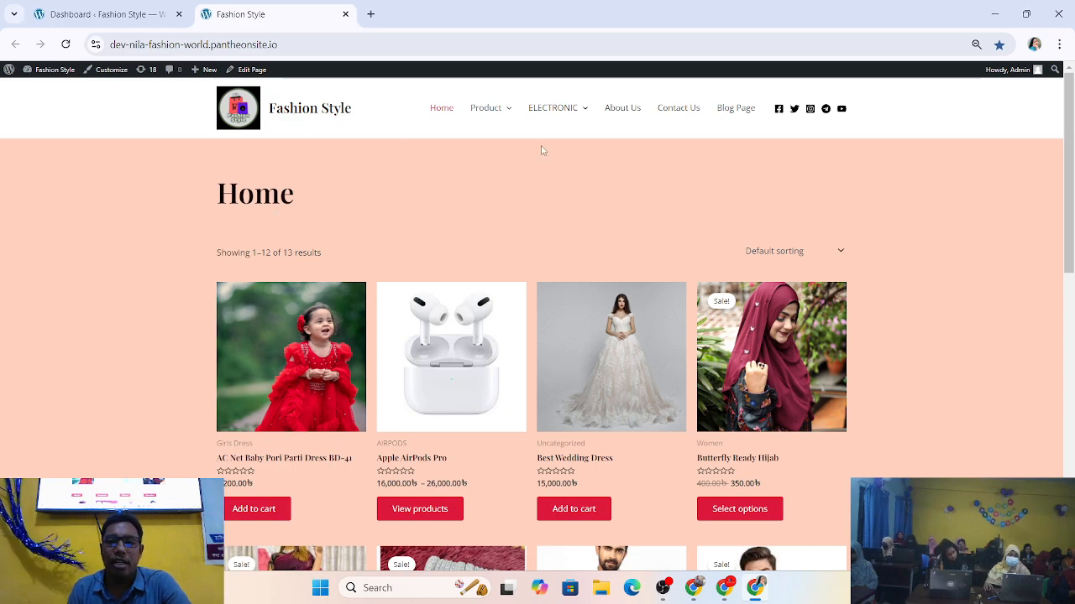
pyautogui.scroll(-4, 420, 267)
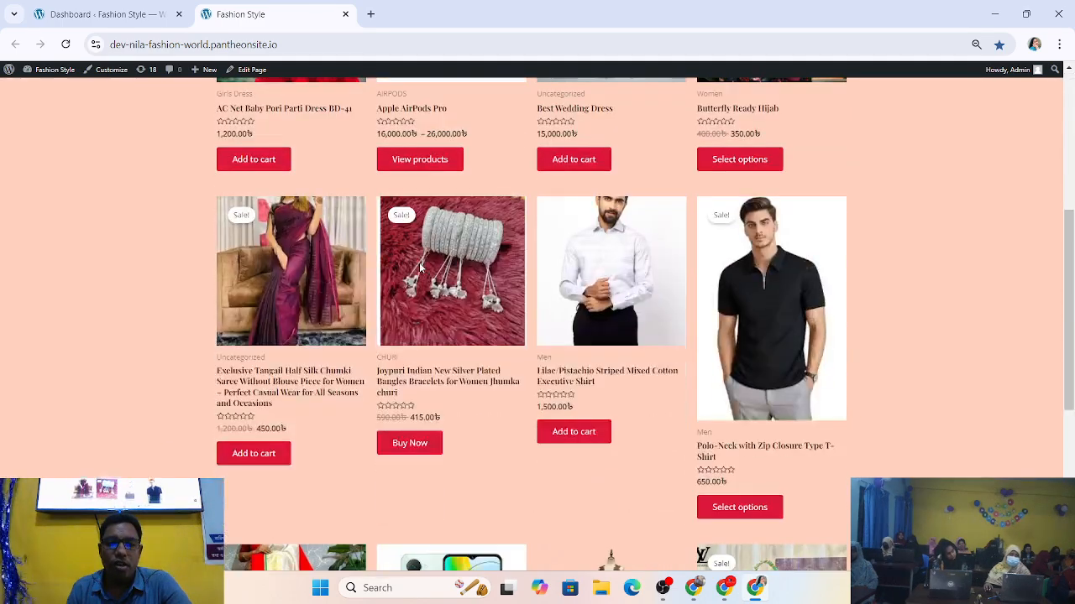
pyautogui.scroll(-5, 422, 267)
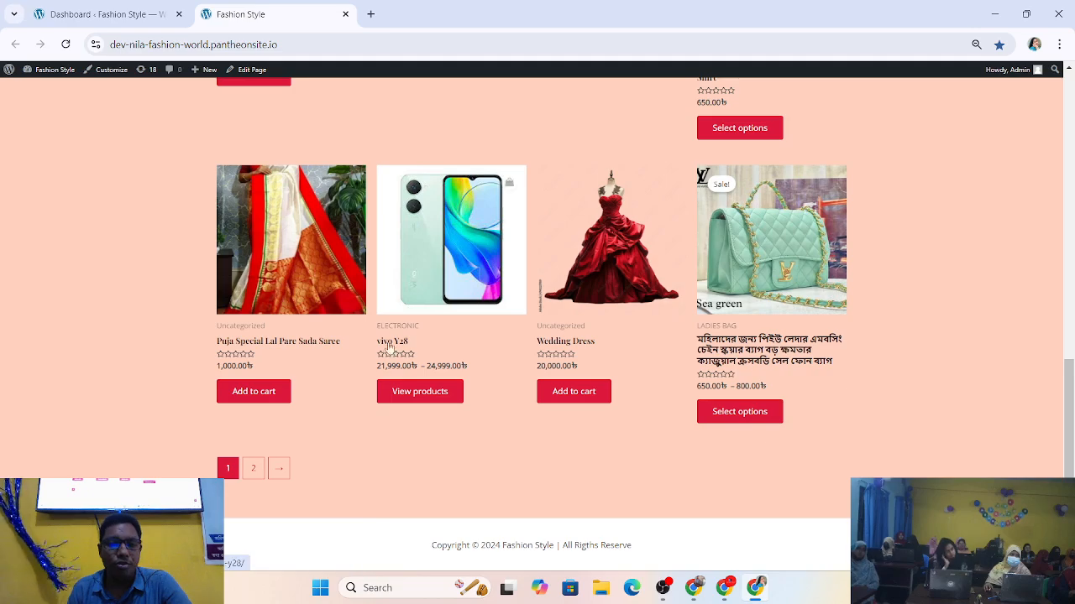
pyautogui.scroll(10, 388, 346)
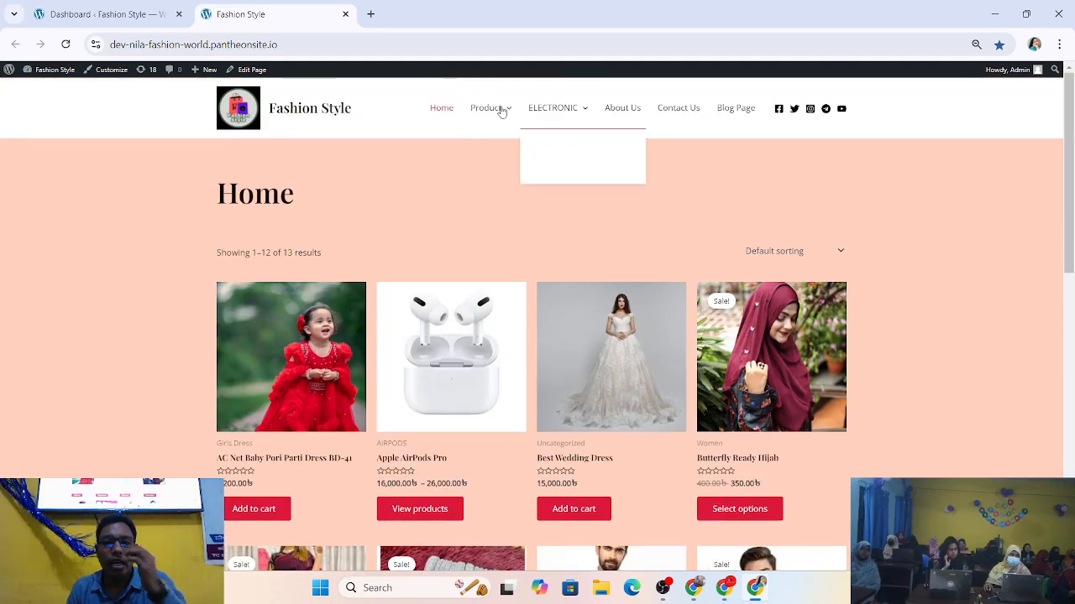
# Step: Open the storefront's Product page and look at its subcategories, including those under Men
pyautogui.click(494, 108)
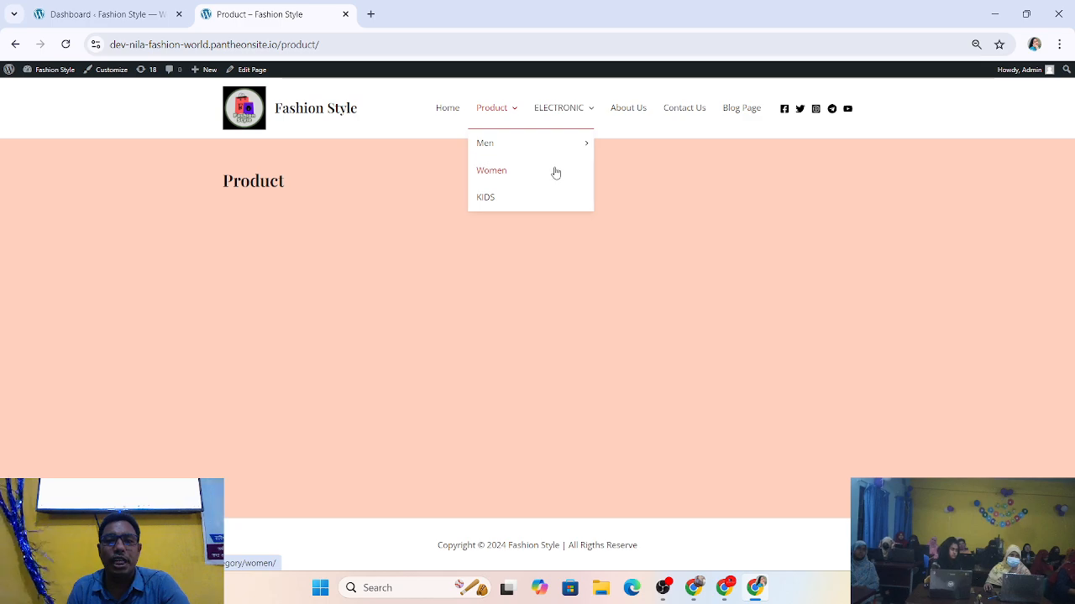
pyautogui.moveTo(514, 146)
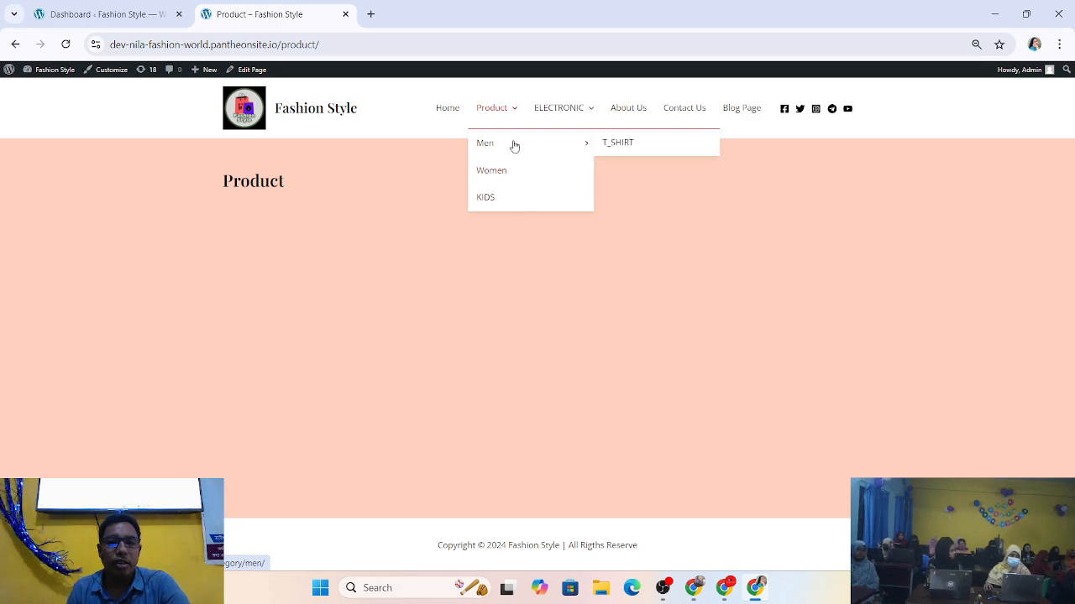
pyautogui.moveTo(561, 117)
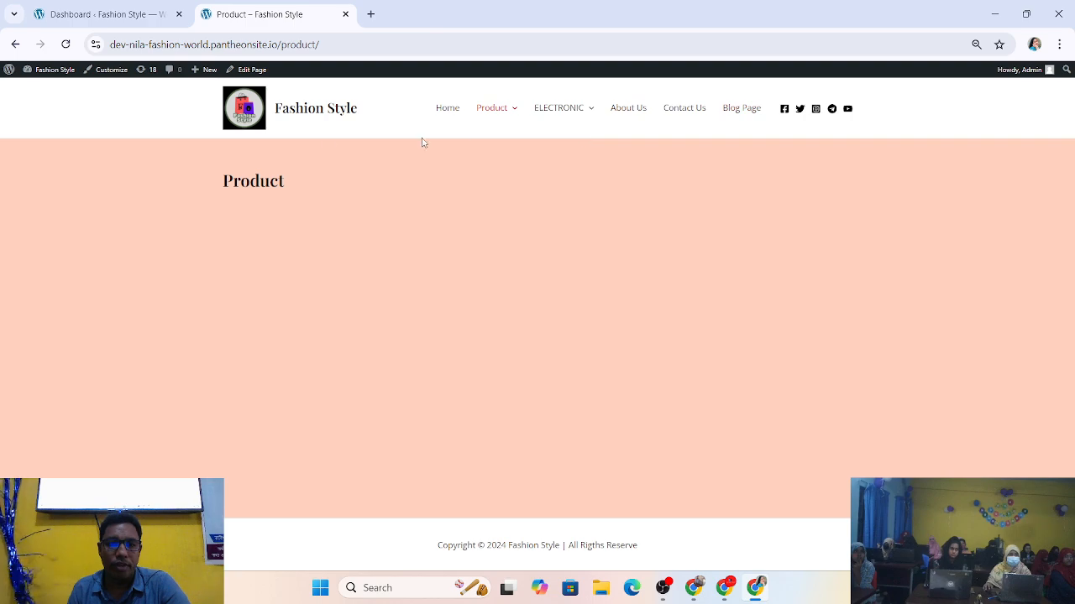
# Step: Return to the storefront's home page and look over its product listing again
pyautogui.click(447, 109)
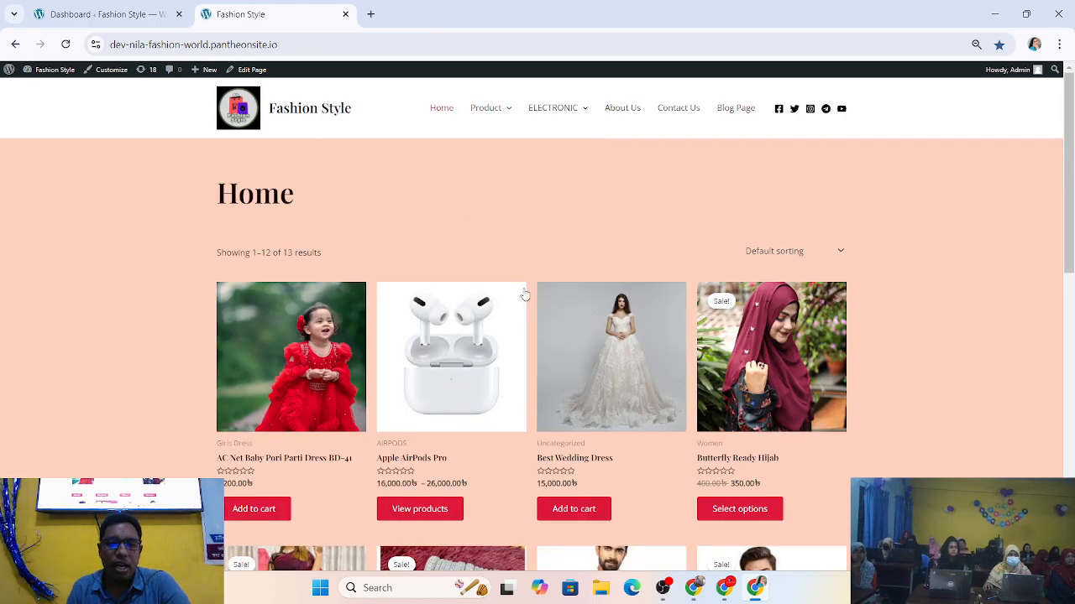
pyautogui.scroll(-8, 524, 293)
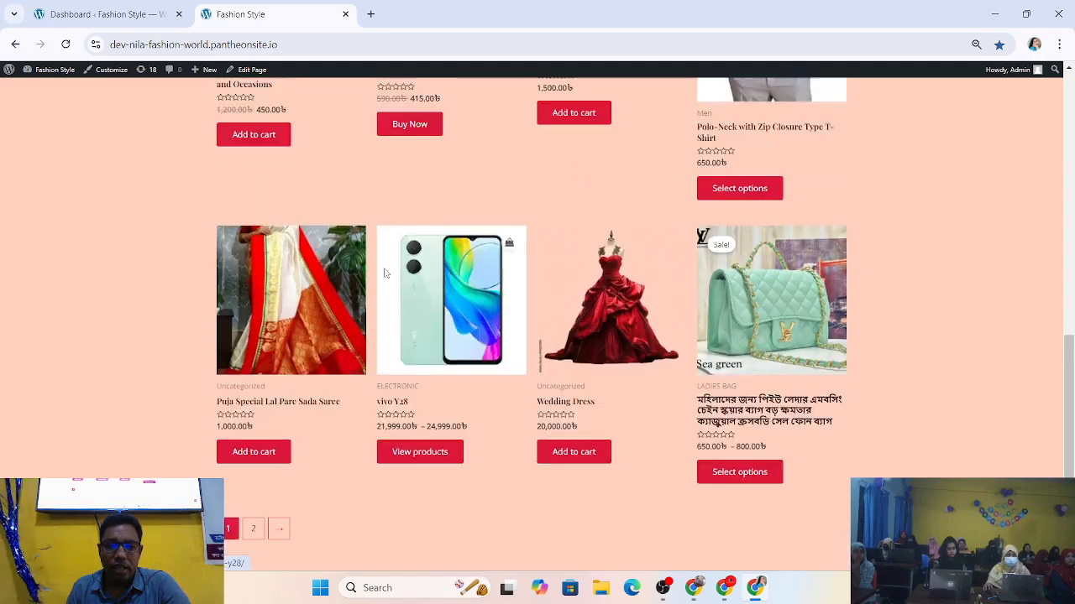
pyautogui.scroll(8, 384, 273)
pyautogui.scroll(-5, 384, 275)
pyautogui.scroll(2, 382, 277)
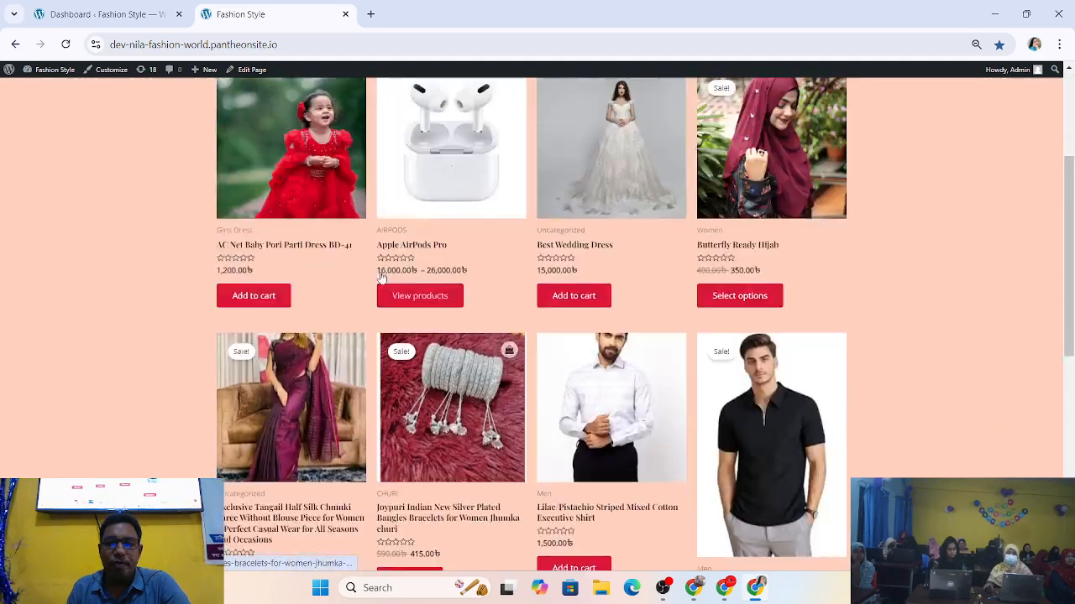
pyautogui.scroll(3, 504, 168)
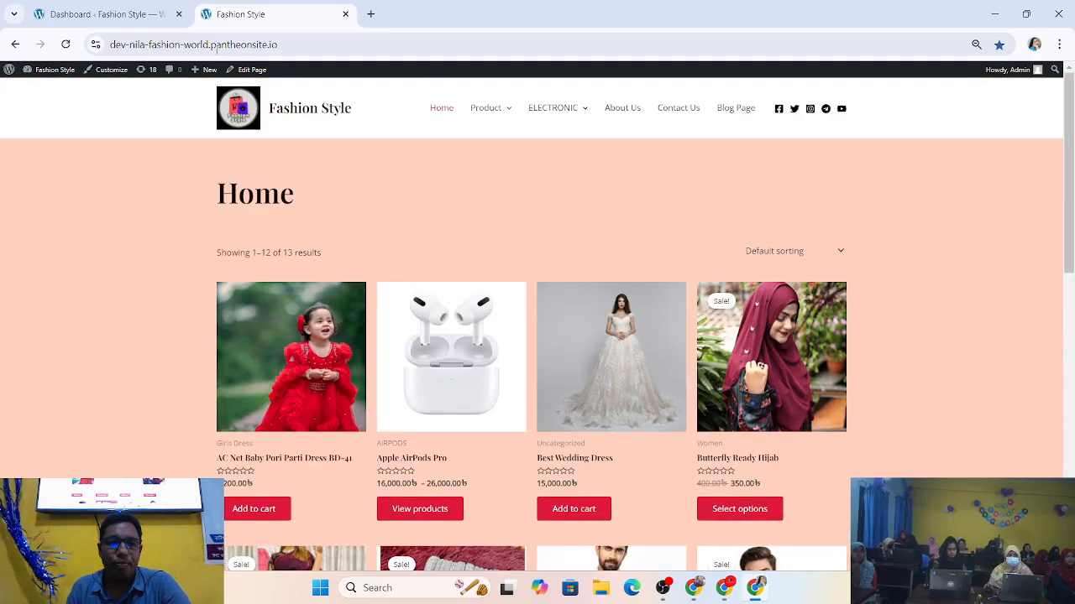
# Step: Go back to the WordPress dashboard, open the installed plugins list and review its entries
pyautogui.click(115, 13)
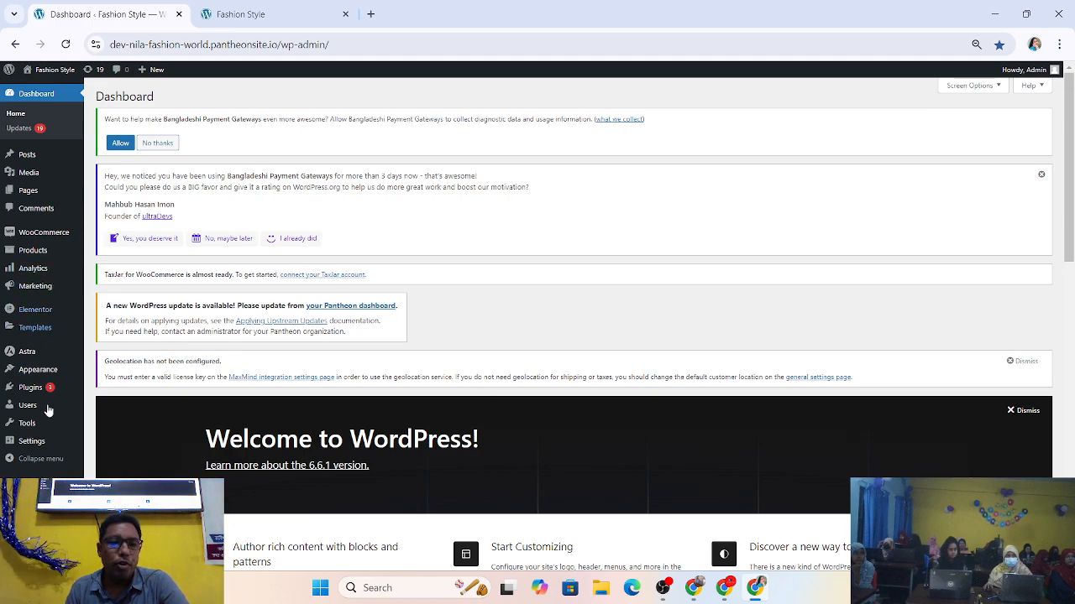
pyautogui.moveTo(46, 415)
pyautogui.moveTo(33, 394)
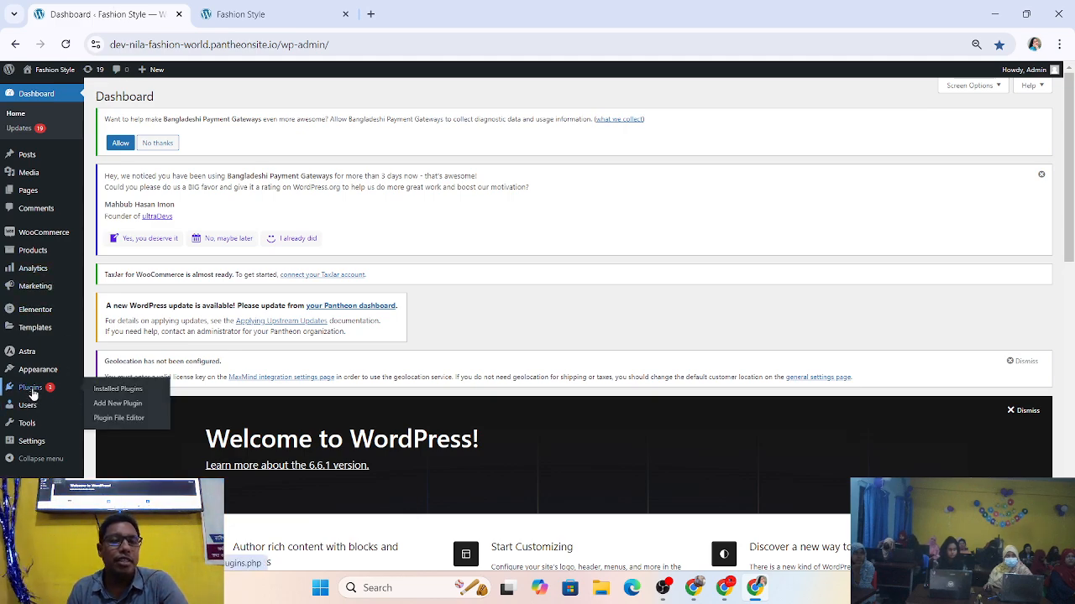
pyautogui.click(32, 387)
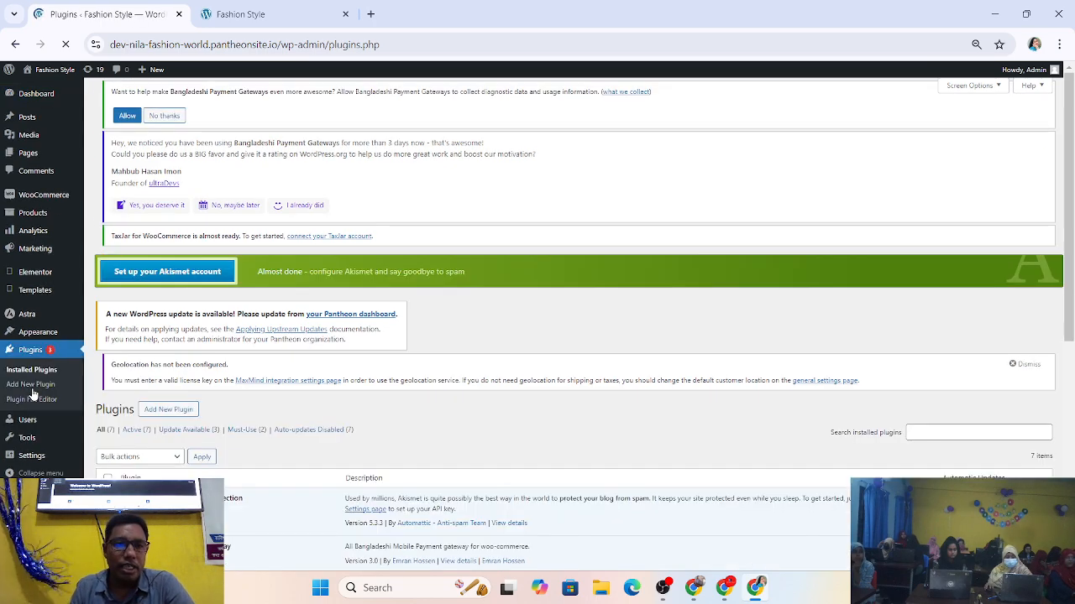
pyautogui.scroll(-3, 169, 402)
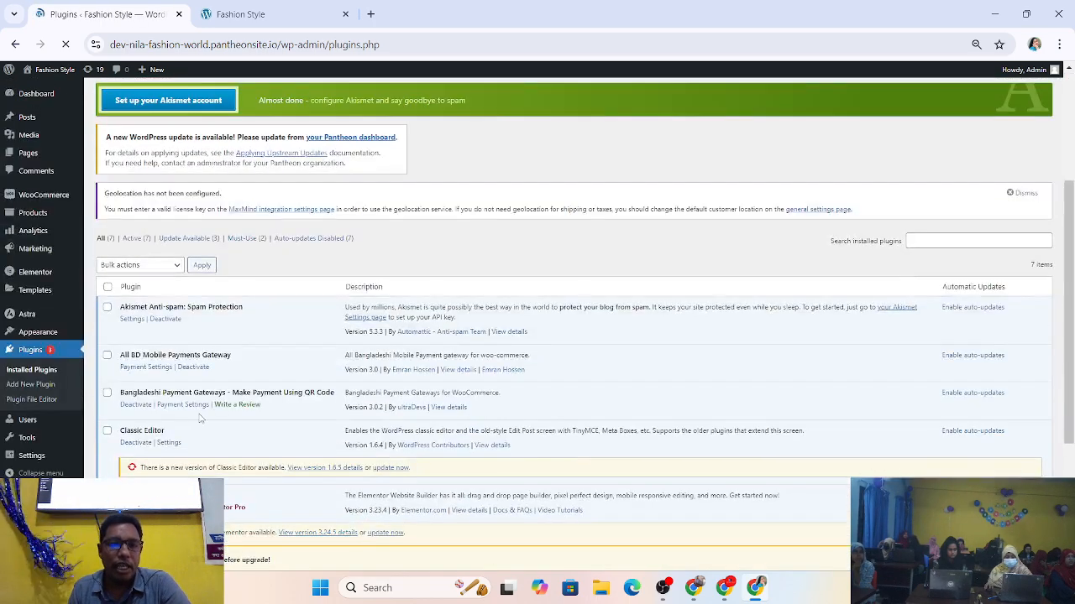
pyautogui.scroll(-4, 202, 419)
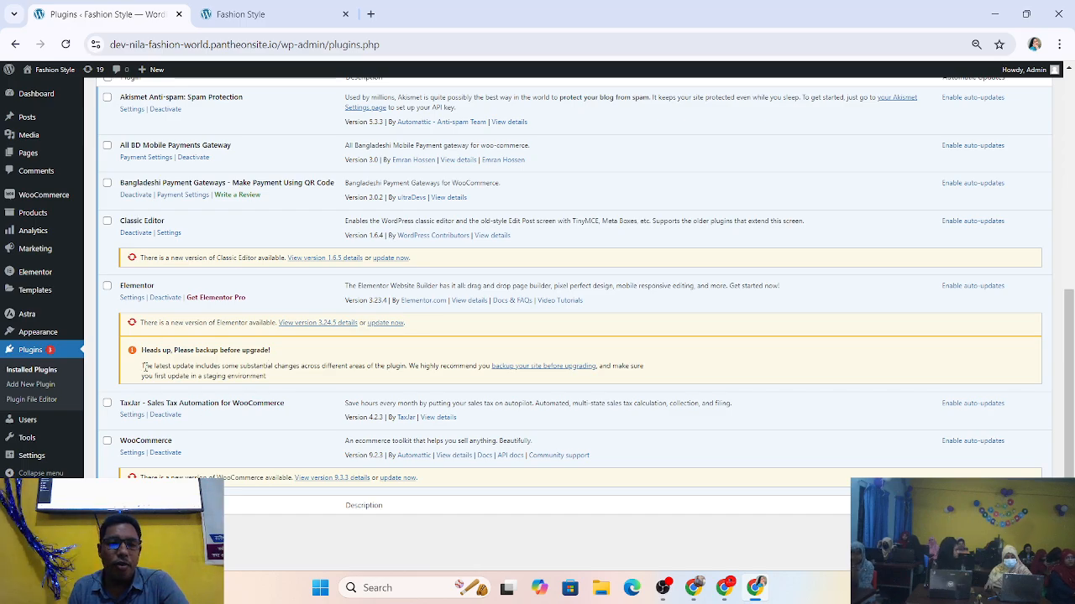
pyautogui.scroll(3, 150, 344)
pyautogui.scroll(-1, 149, 355)
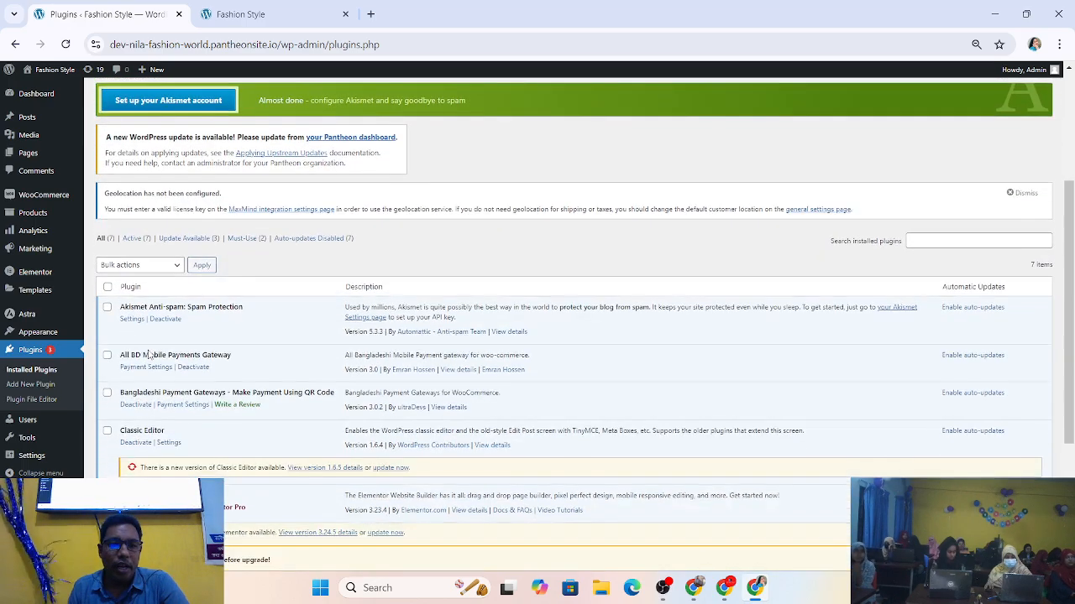
pyautogui.scroll(4, 126, 353)
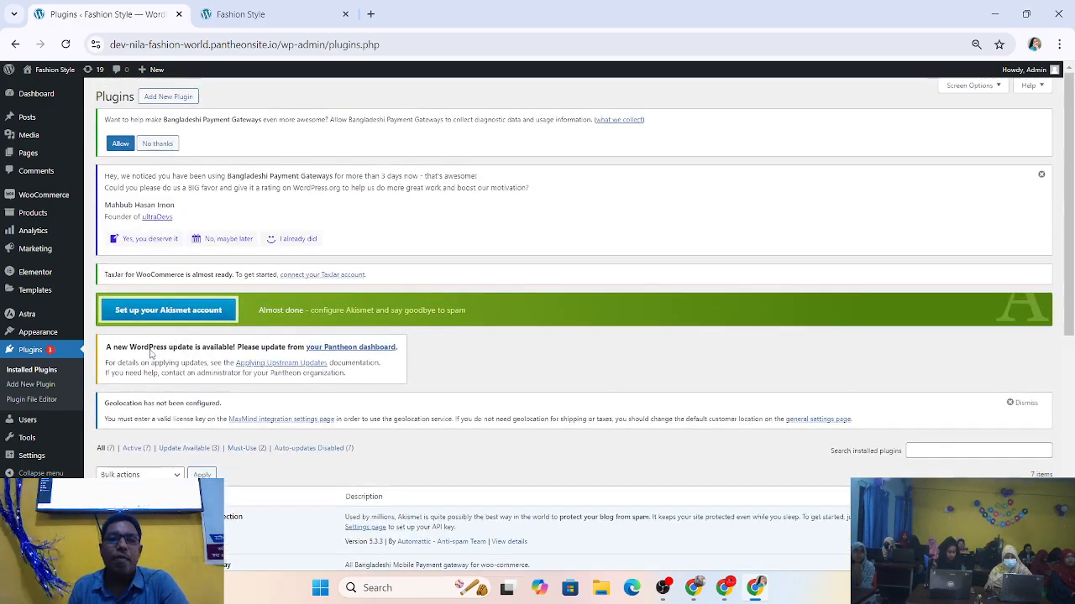
# Step: Open the page for adding new plugins and browse the featured plugins and popular tags
pyautogui.click(49, 385)
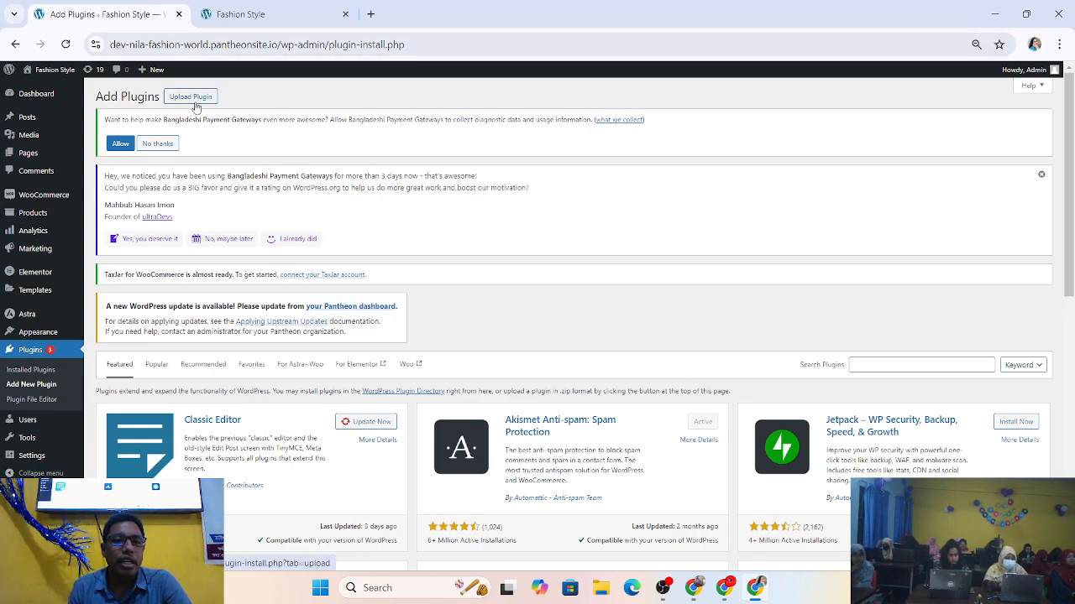
pyautogui.scroll(-2, 380, 388)
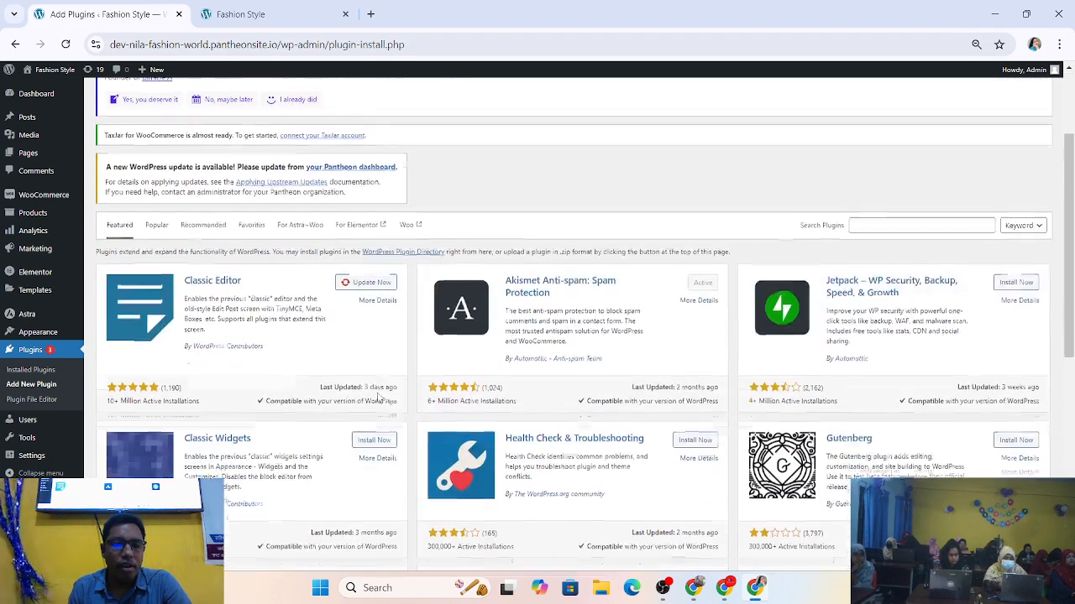
pyautogui.scroll(-6, 453, 342)
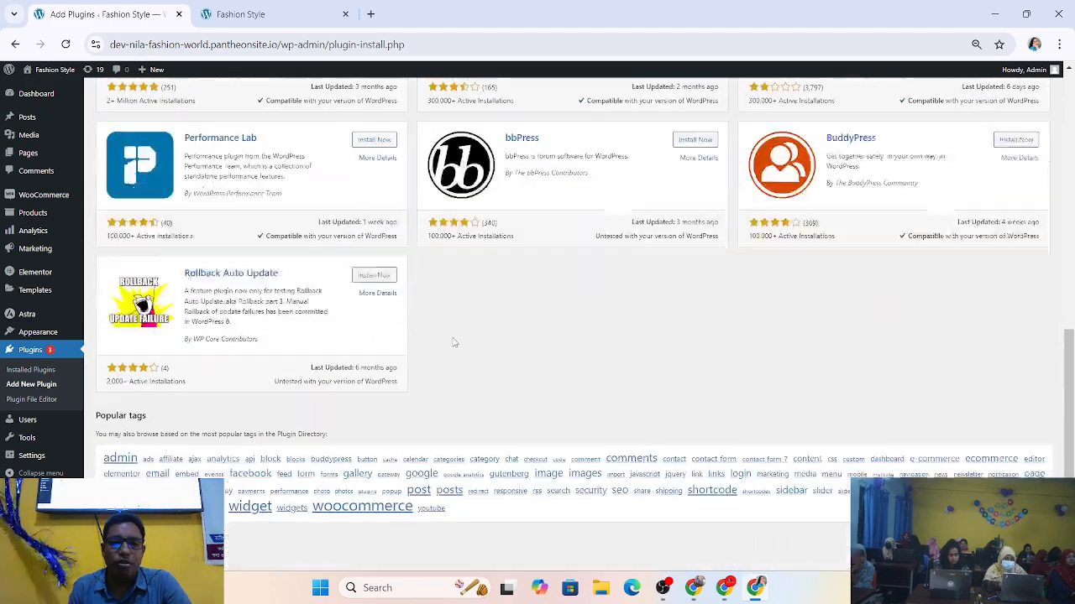
pyautogui.moveTo(47, 338)
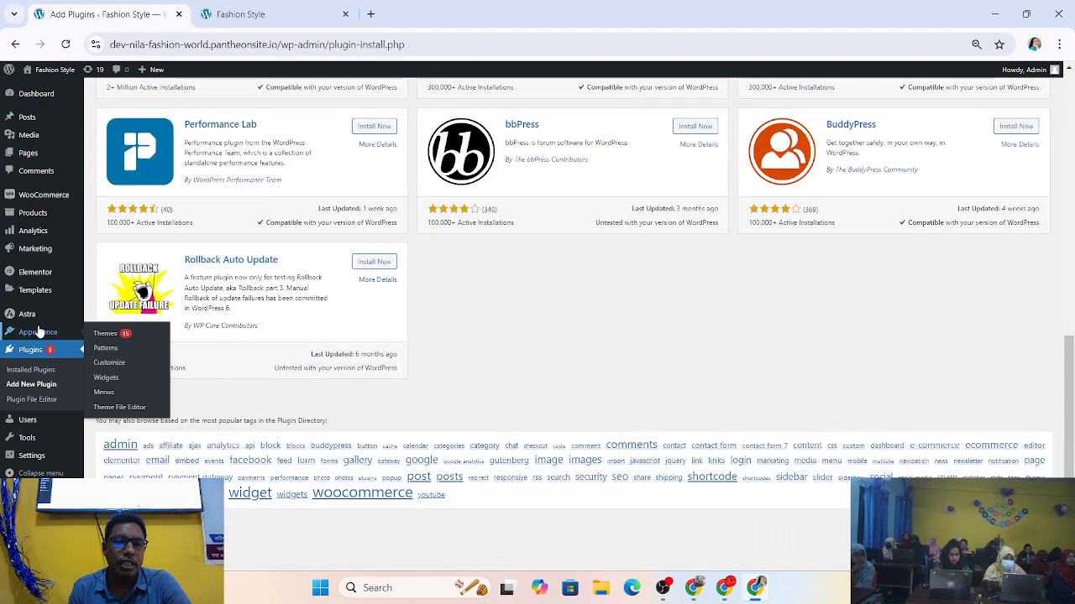
pyautogui.scroll(3, 38, 239)
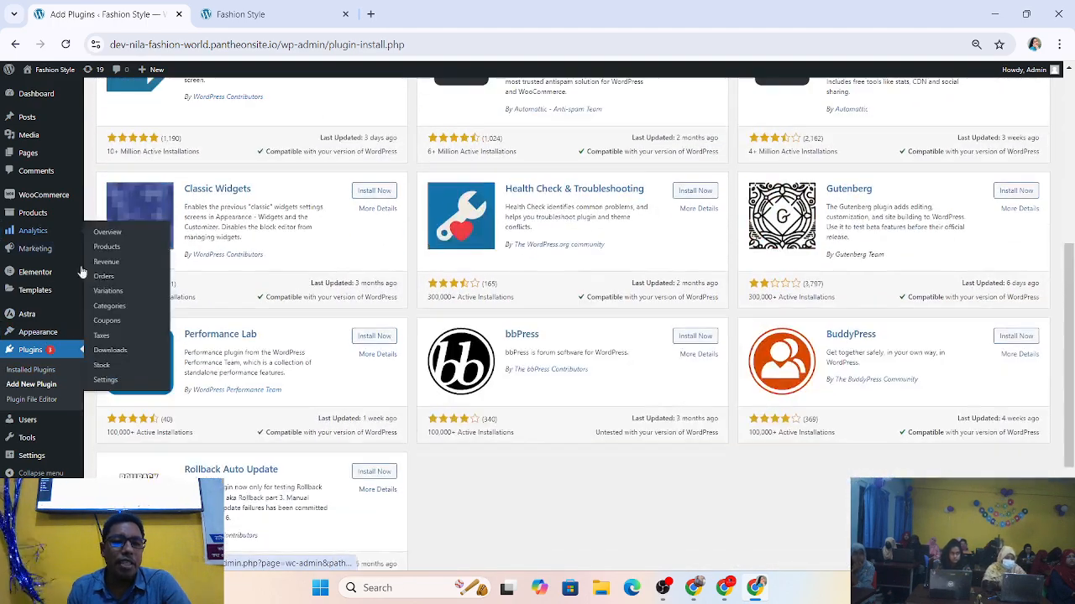
# Step: Reopen the installed plugins list and check the entries down to WooCommerce
pyautogui.click(61, 353)
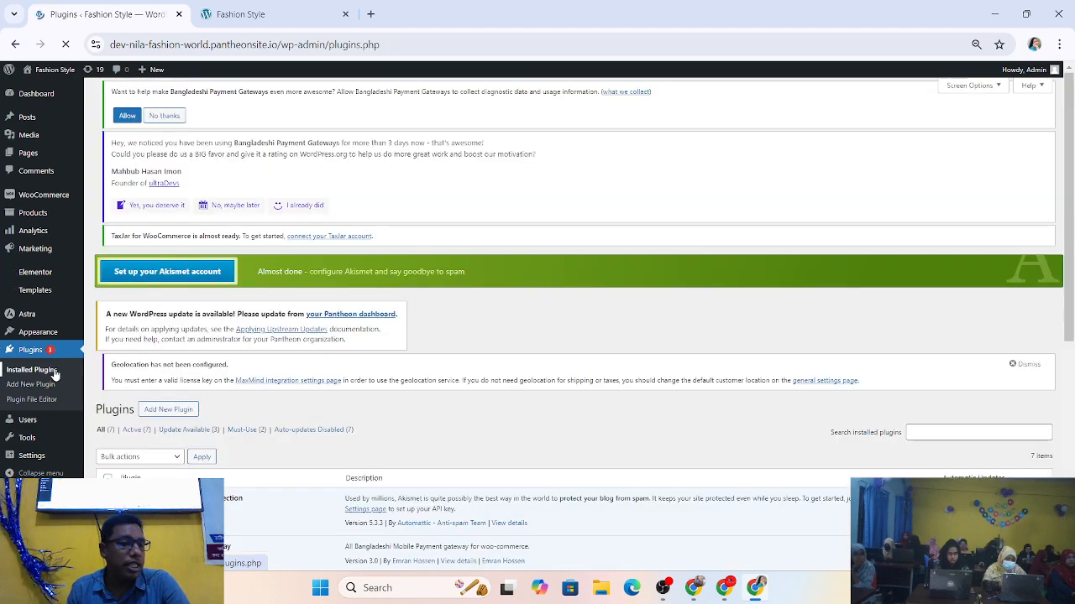
pyautogui.click(55, 373)
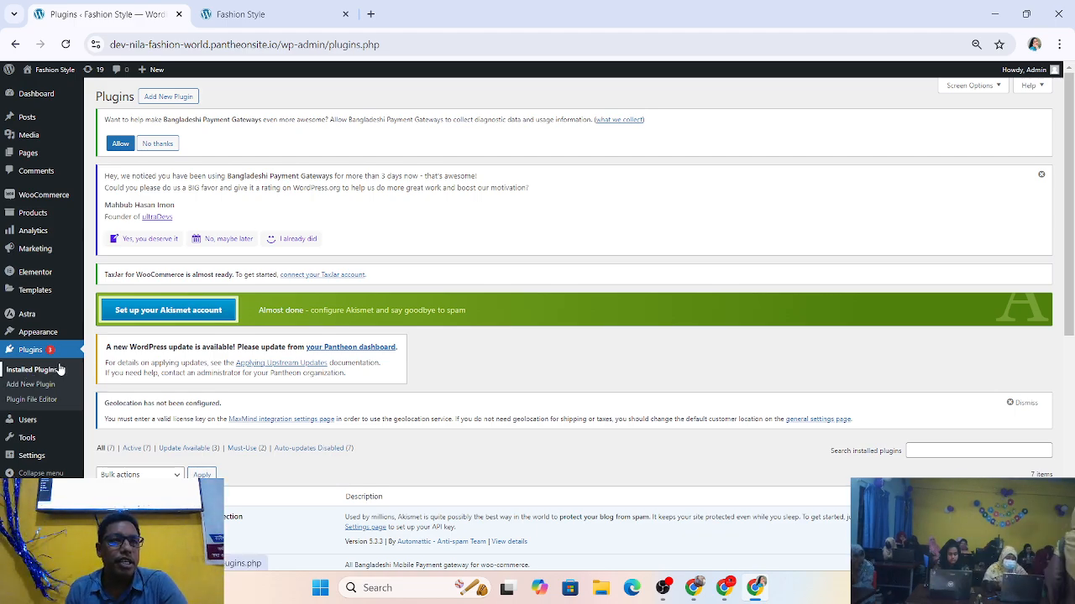
pyautogui.scroll(-5, 158, 339)
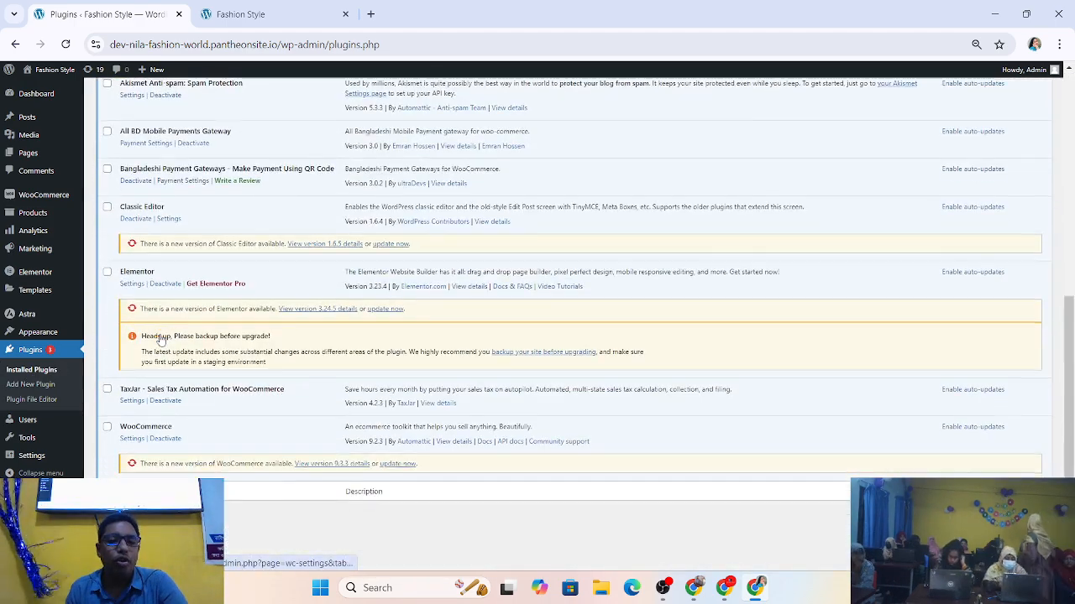
# Step: Switch to OBS, hide the second Video Capture Device source, and return to the end of the installed plugins list
pyautogui.scroll(2, 182, 384)
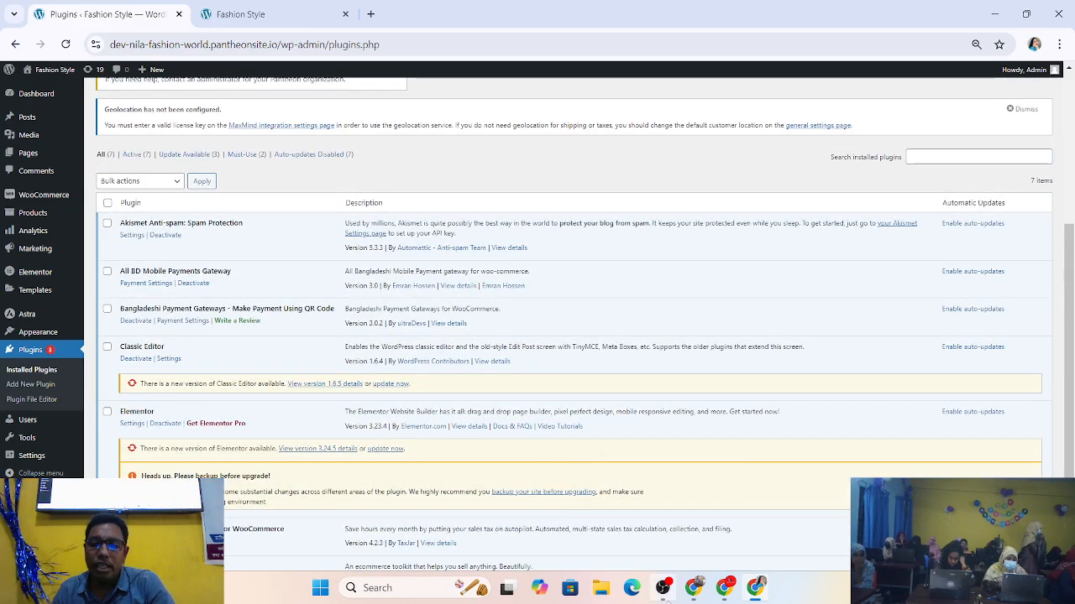
pyautogui.click(663, 588)
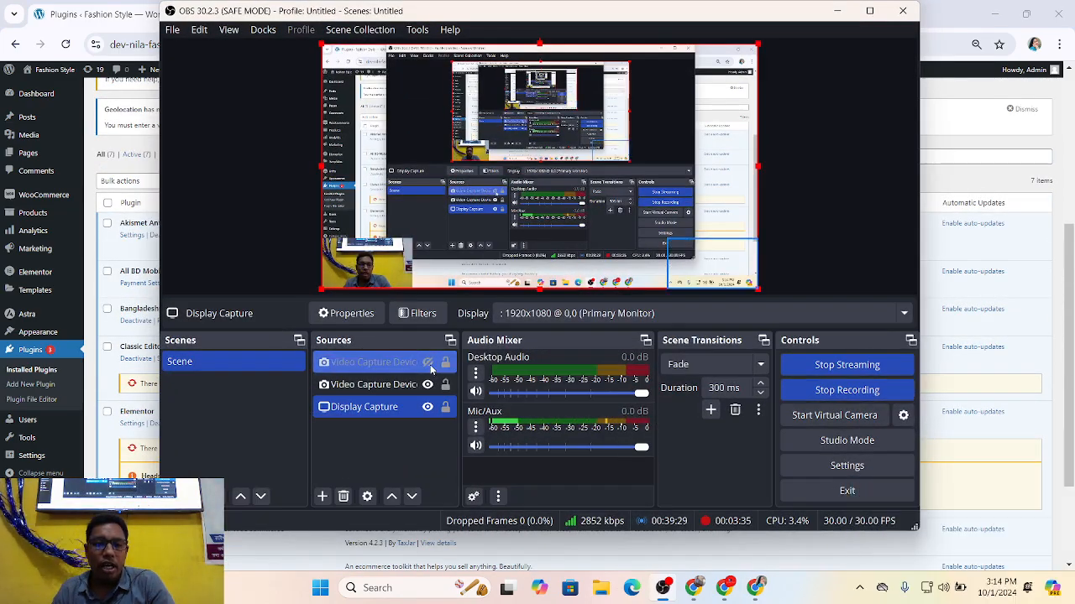
pyautogui.click(427, 385)
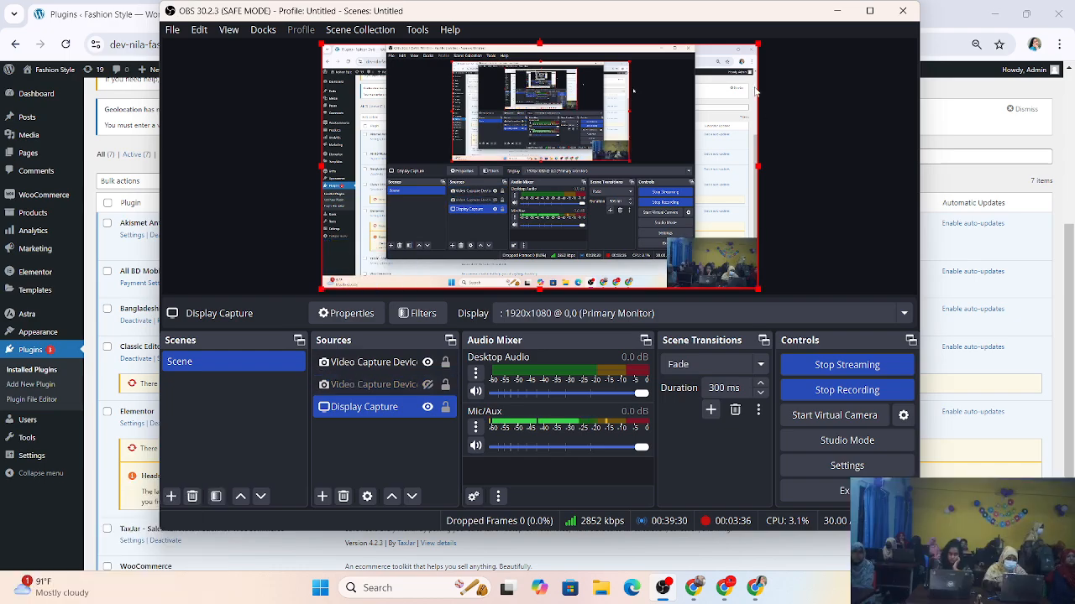
pyautogui.click(837, 11)
pyautogui.scroll(-3, 173, 371)
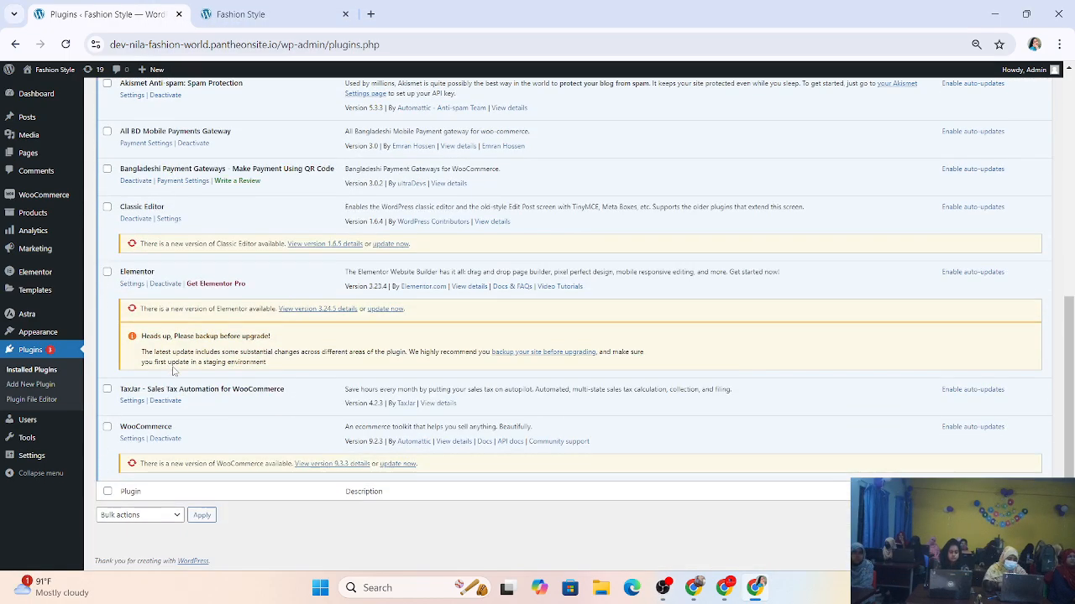
pyautogui.click(36, 369)
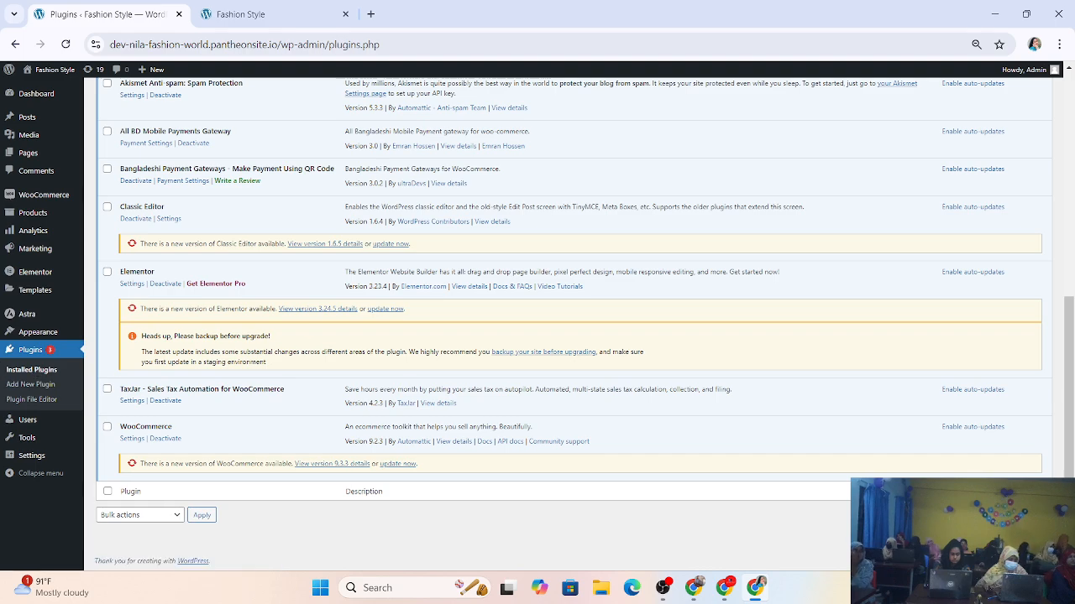
# Step: Mark the Add New Plugin menu entry with a red rectangle and an arrow in a screenshot overlay, and discard the capture
pyautogui.click(863, 587)
pyautogui.press('super+shift+s')
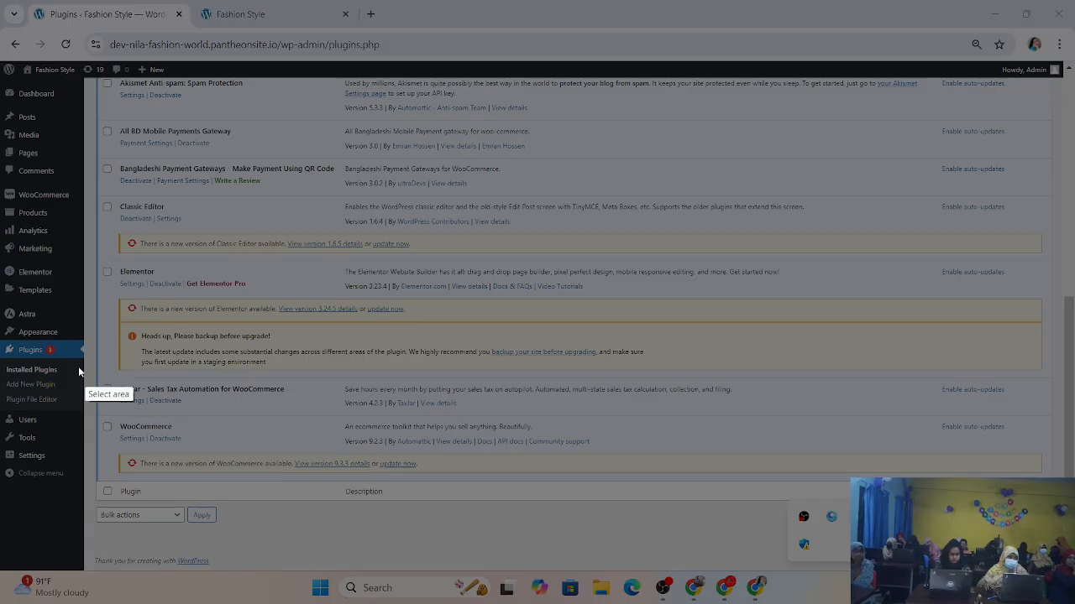
pyautogui.moveTo(1, 330); pyautogui.dragTo(81, 428)
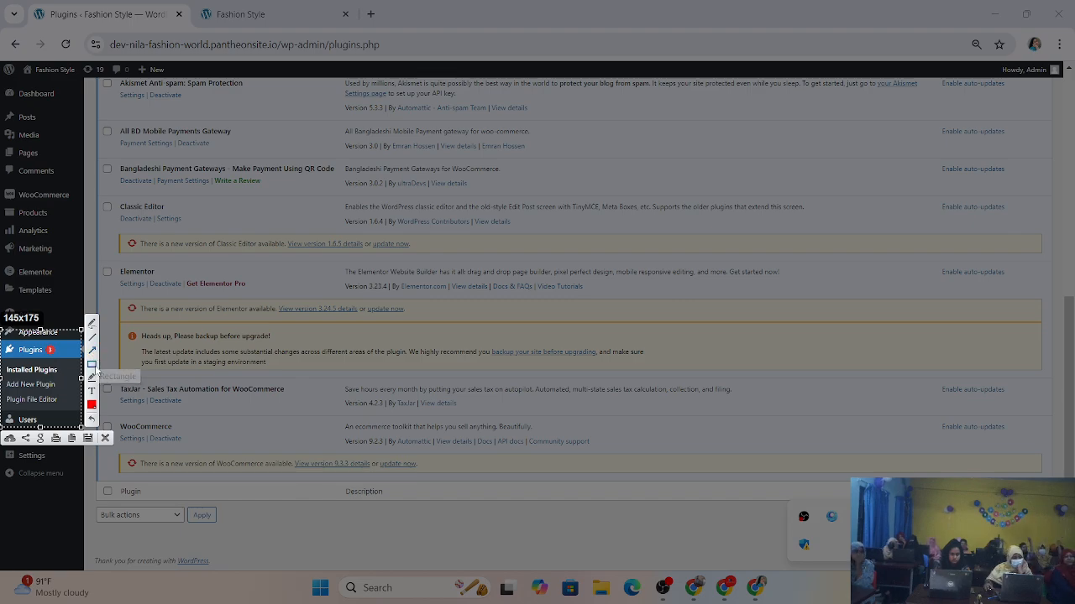
pyautogui.moveTo(1, 380); pyautogui.dragTo(63, 398)
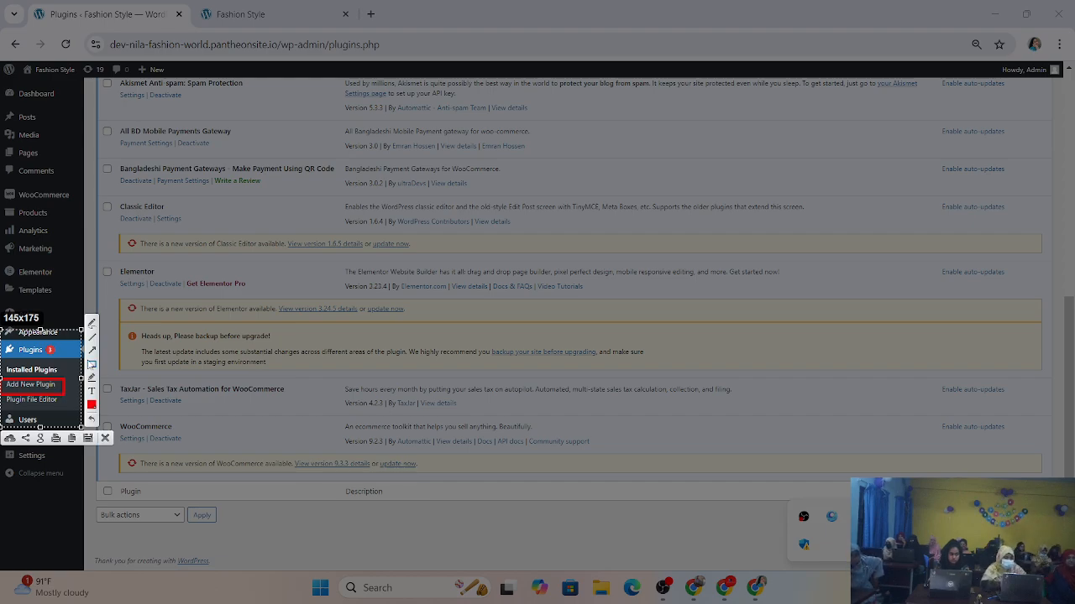
pyautogui.click(95, 351)
pyautogui.moveTo(133, 450)
pyautogui.mouseDown()
pyautogui.moveTo(64, 409)
pyautogui.moveTo(57, 393)
pyautogui.mouseUp()
pyautogui.click(105, 437)
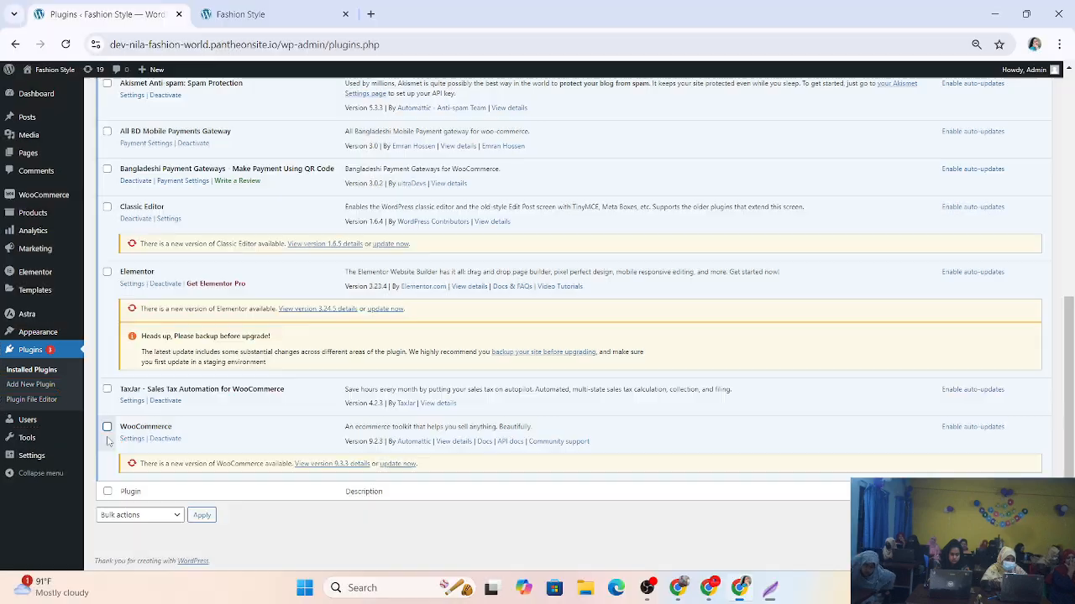
# Step: Open the page for adding new plugins and browse the featured plugin cards
pyautogui.click(29, 386)
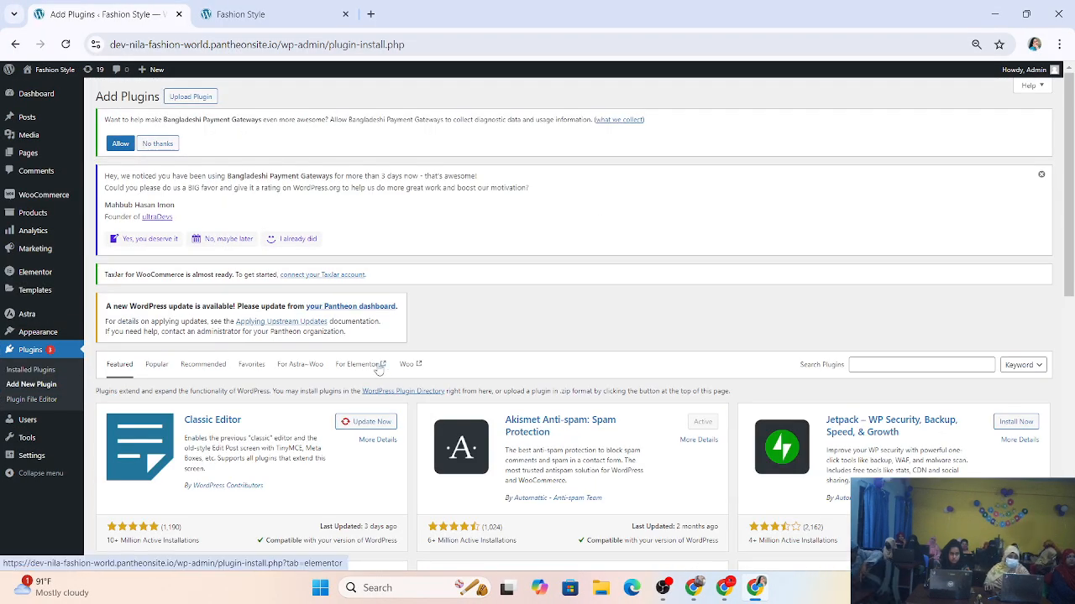
pyautogui.scroll(-1, 379, 361)
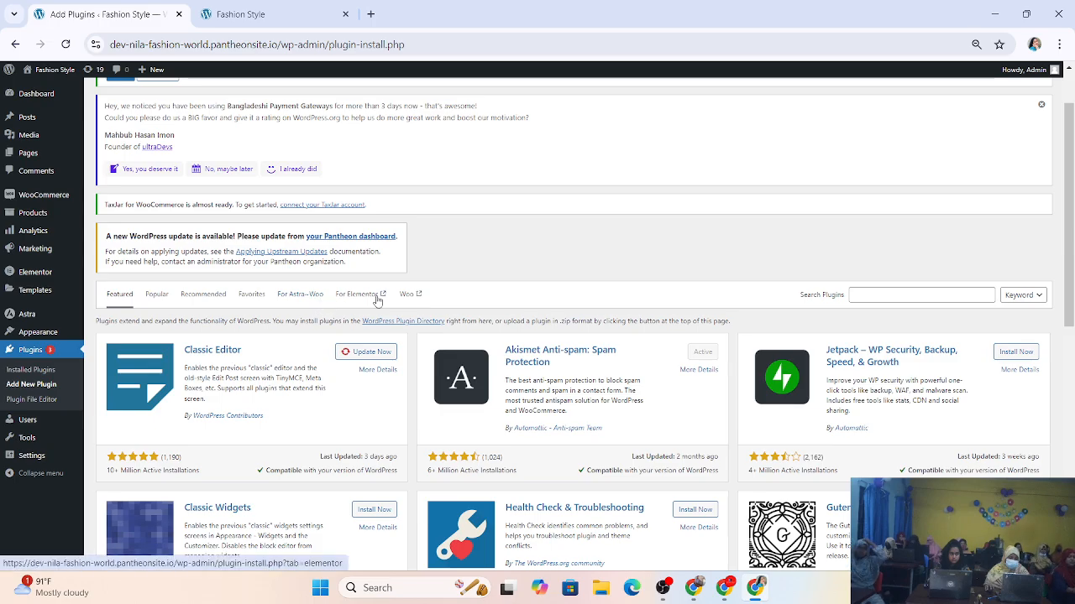
pyautogui.scroll(-7, 377, 307)
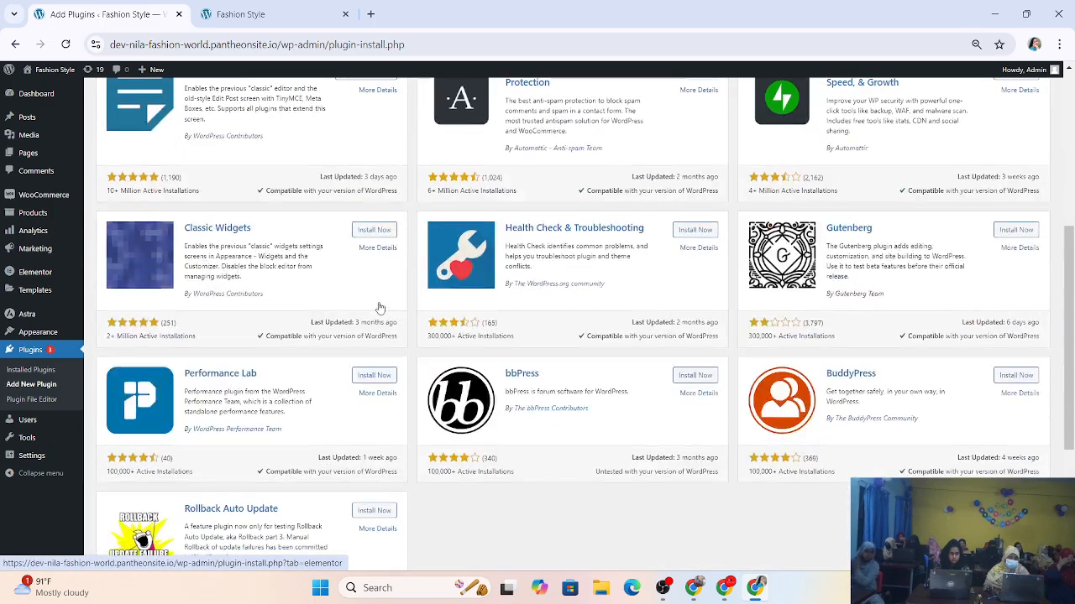
pyautogui.scroll(8, 346, 379)
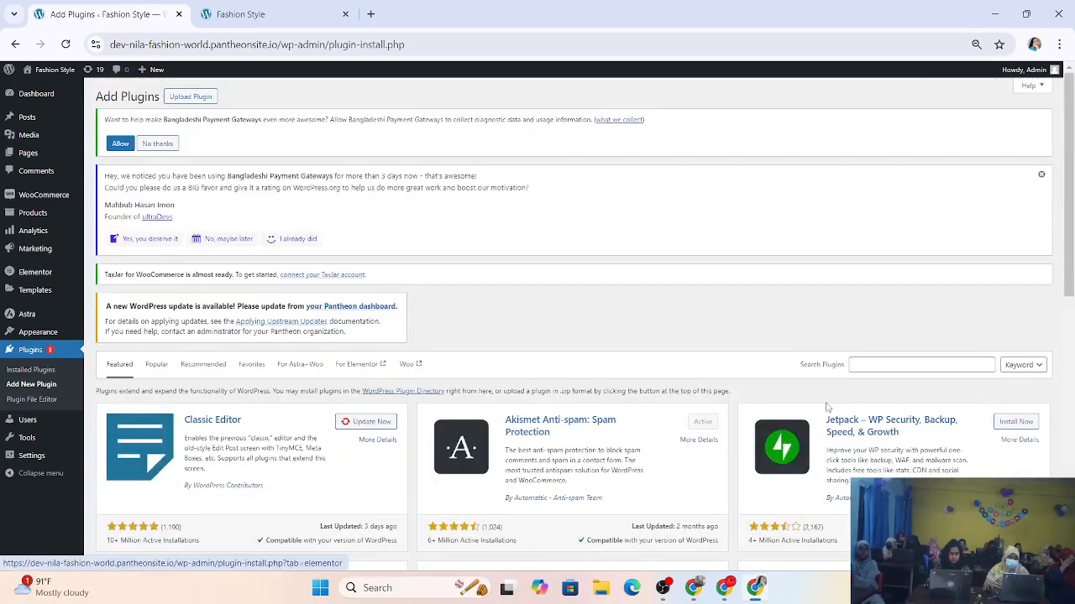
# Step: Search the plugin directory for "contact form7" and look through the matching plugins
pyautogui.click(926, 366)
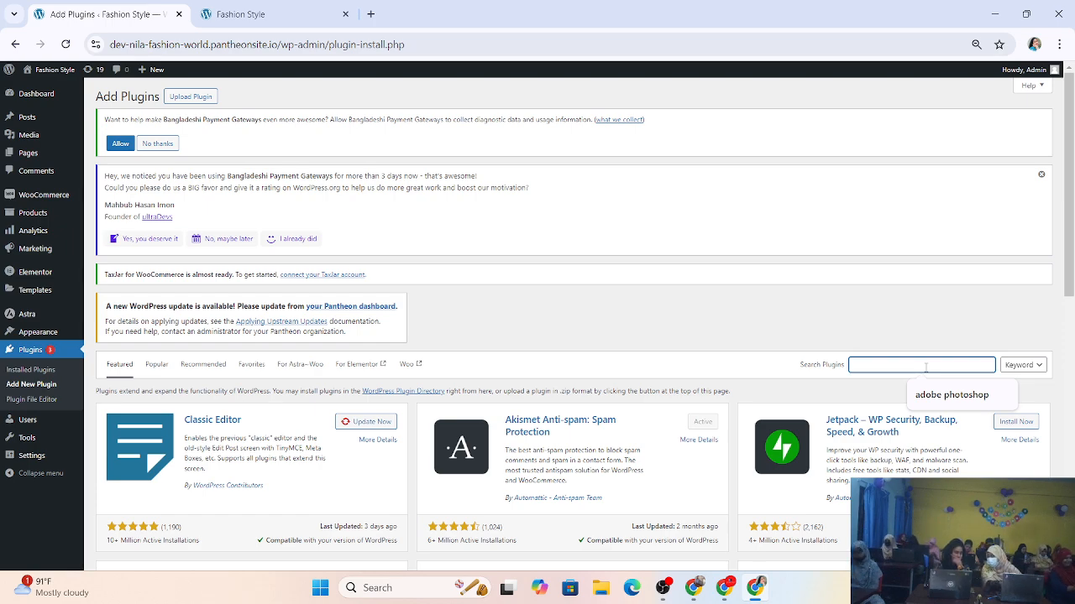
pyautogui.write('contact form7')
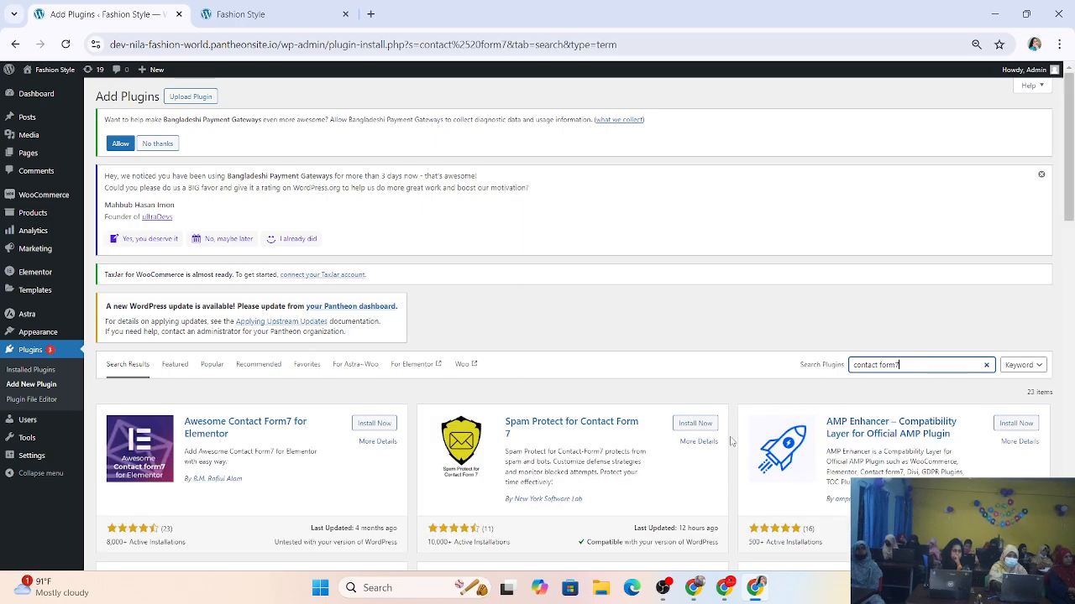
pyautogui.scroll(-3, 677, 447)
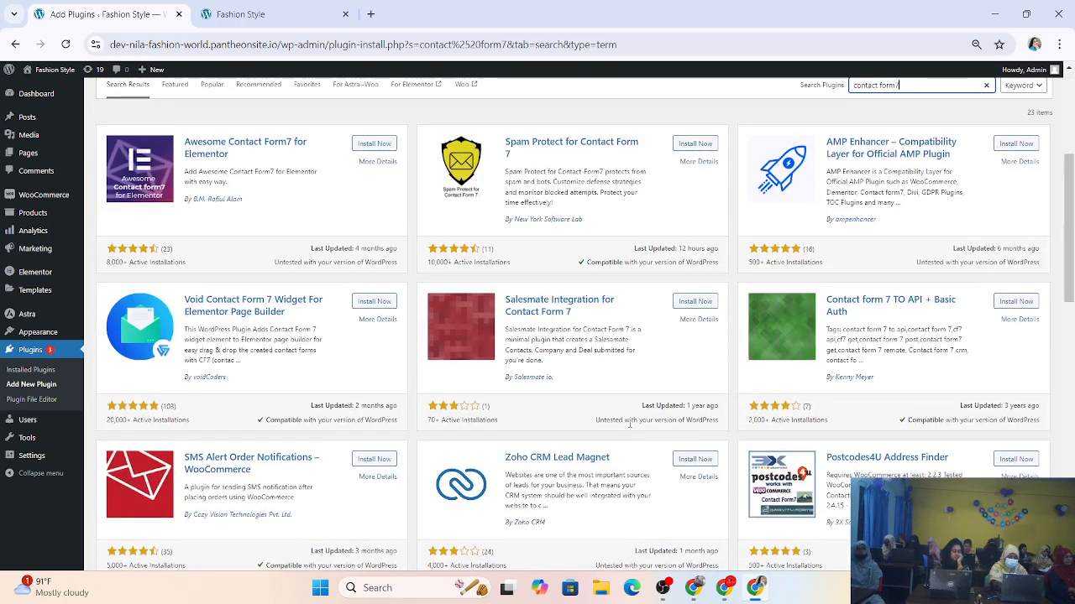
pyautogui.scroll(3, 823, 249)
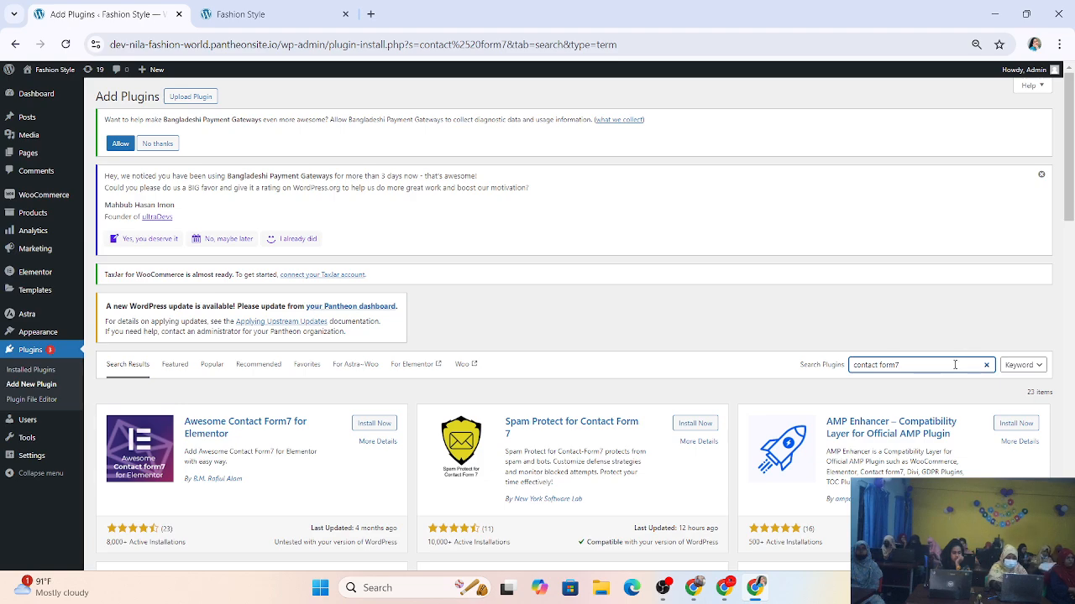
# Step: Go back to the installed plugins list, look it over, and activate its search field
pyautogui.click(15, 44)
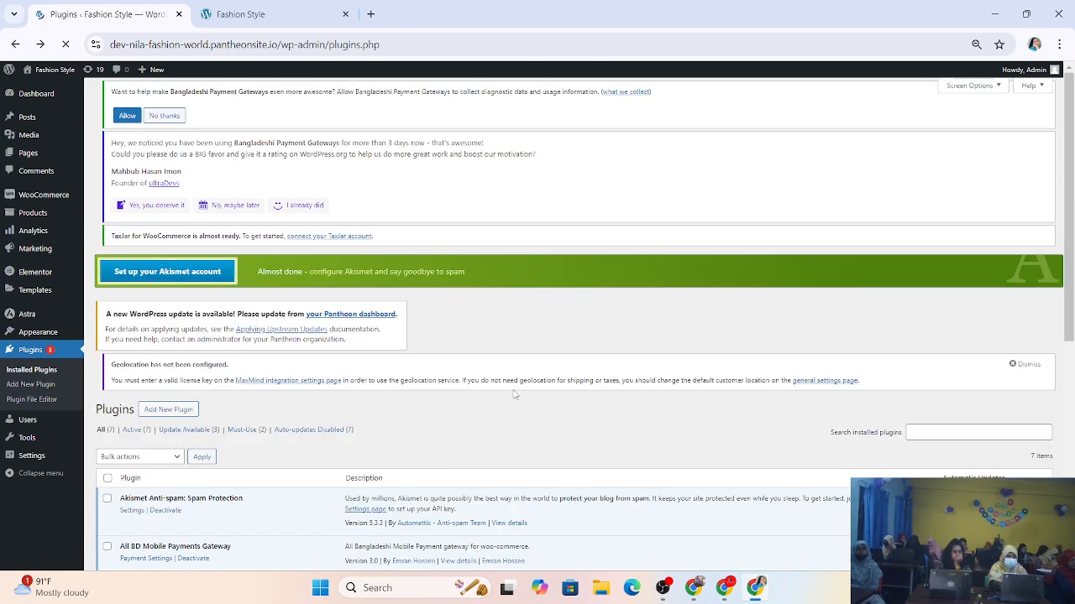
pyautogui.scroll(-5, 797, 387)
pyautogui.scroll(5, 798, 387)
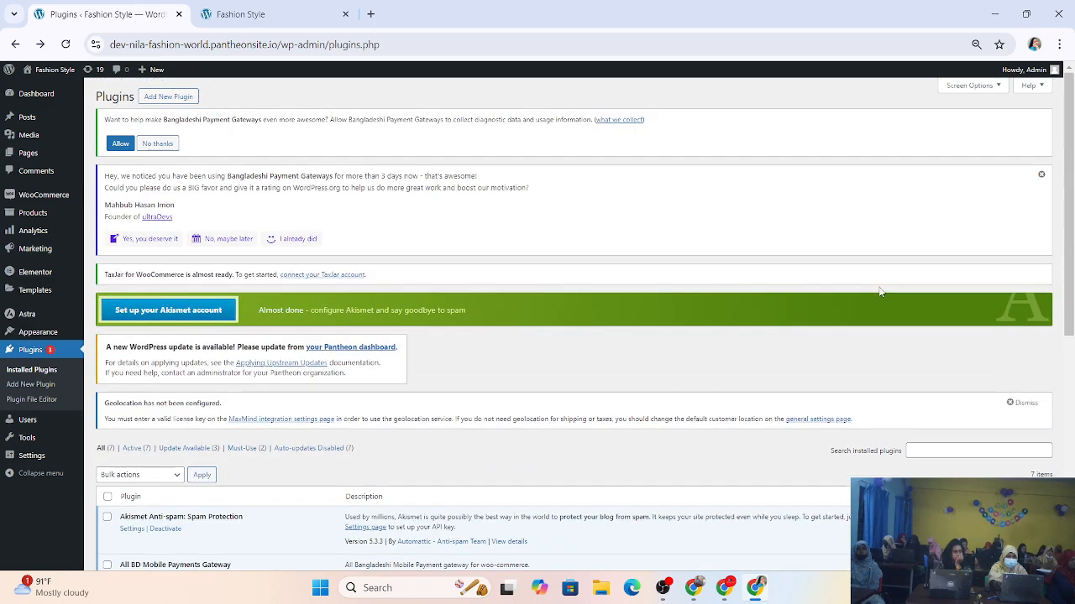
pyautogui.click(935, 451)
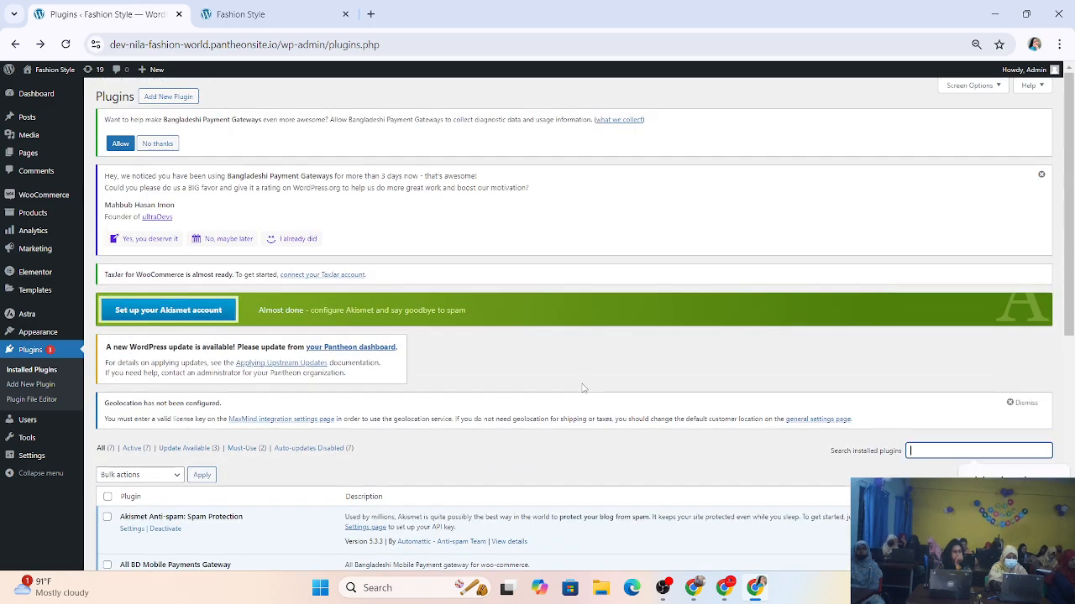
# Step: Return to the page for adding plugins and search the directory for "contact form"
pyautogui.click(156, 98)
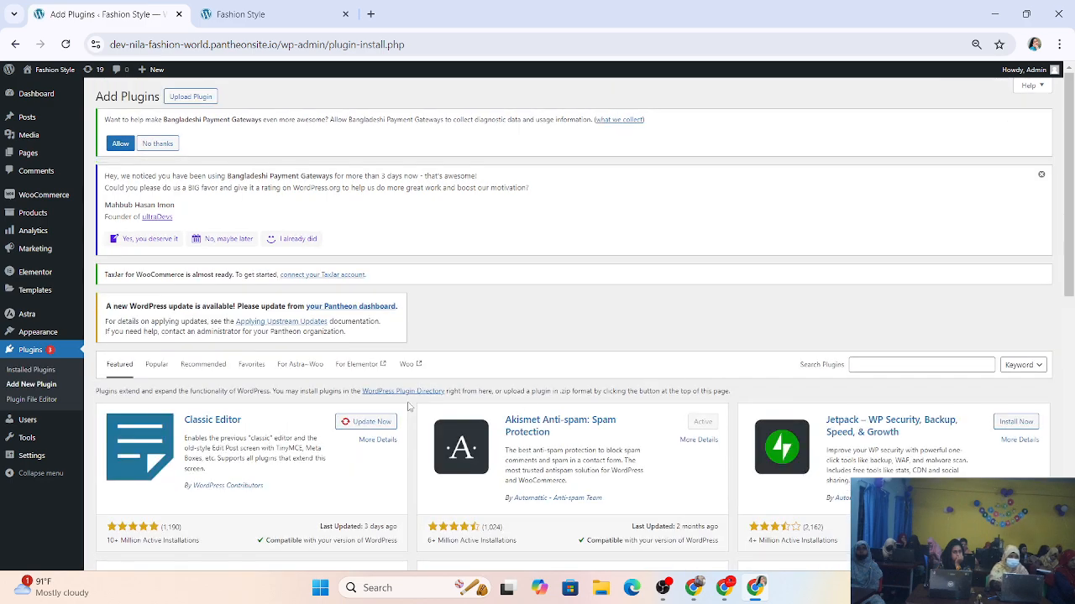
pyautogui.click(932, 361)
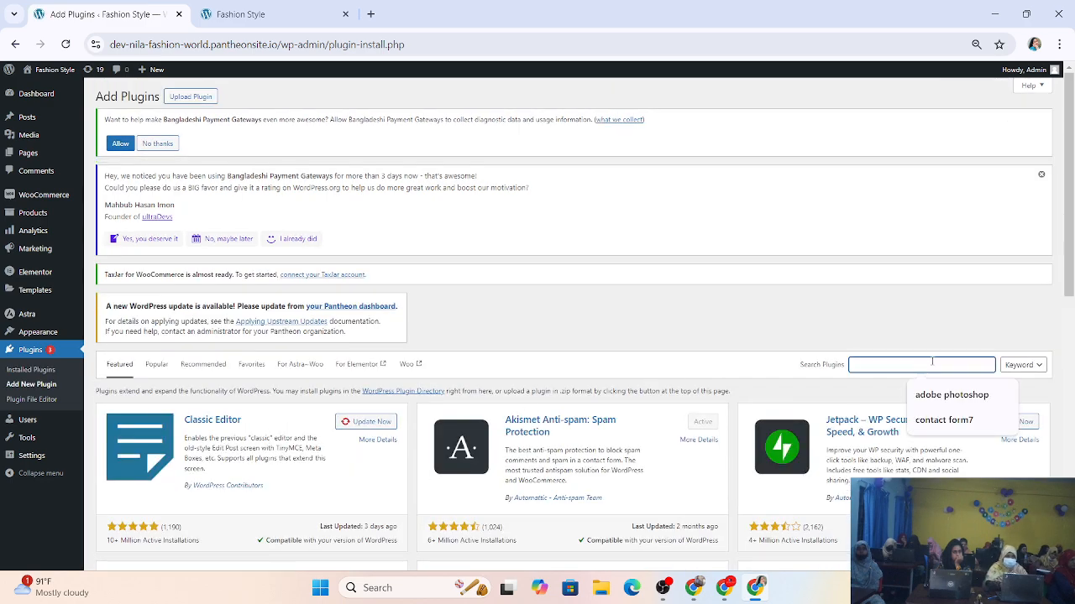
pyautogui.write('contac')
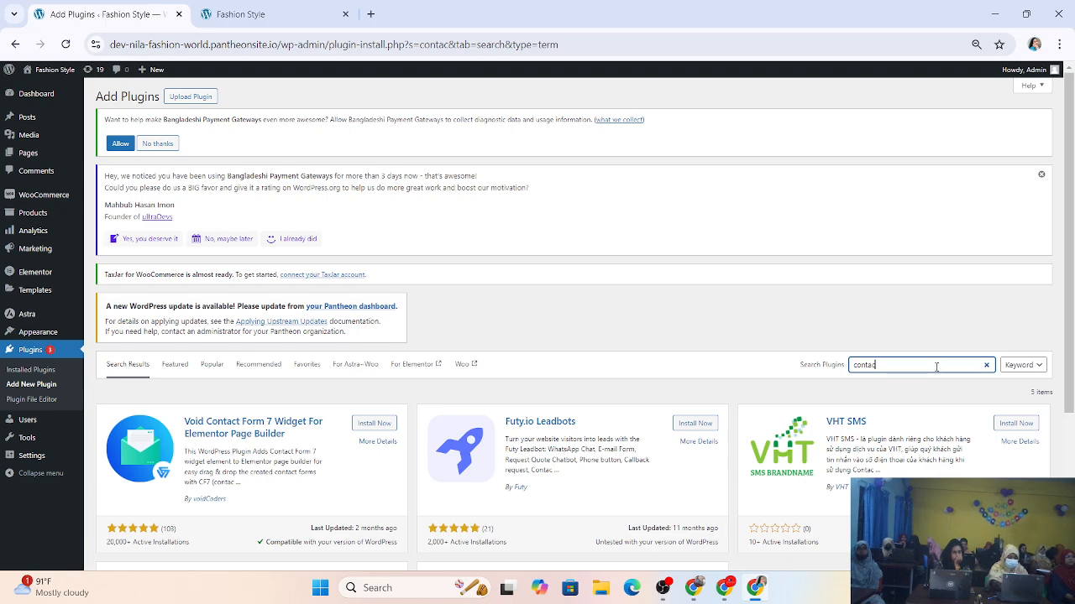
pyautogui.write('t')
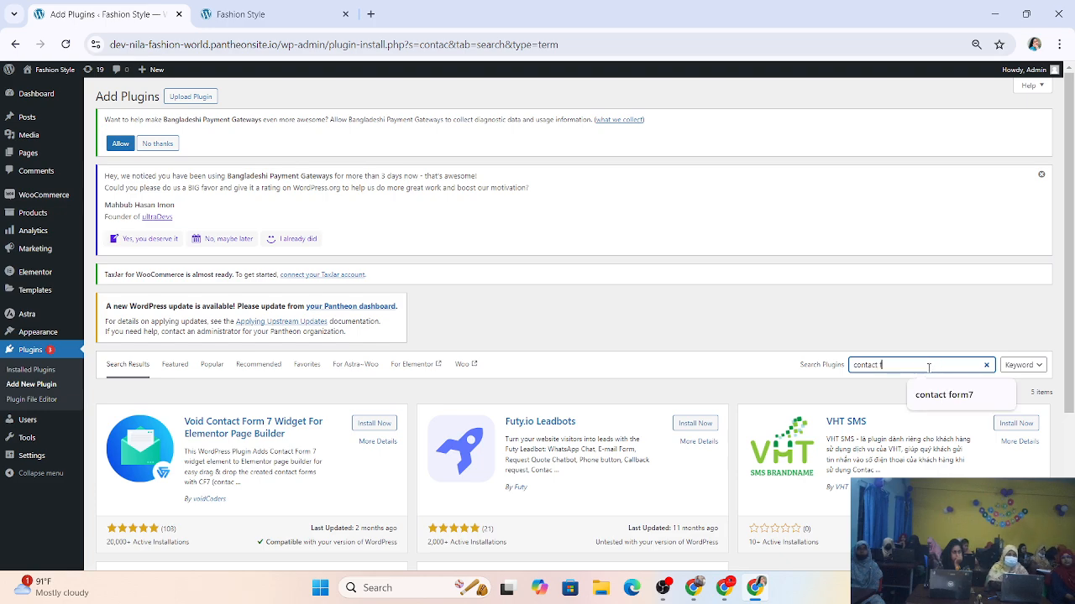
pyautogui.write(' form')
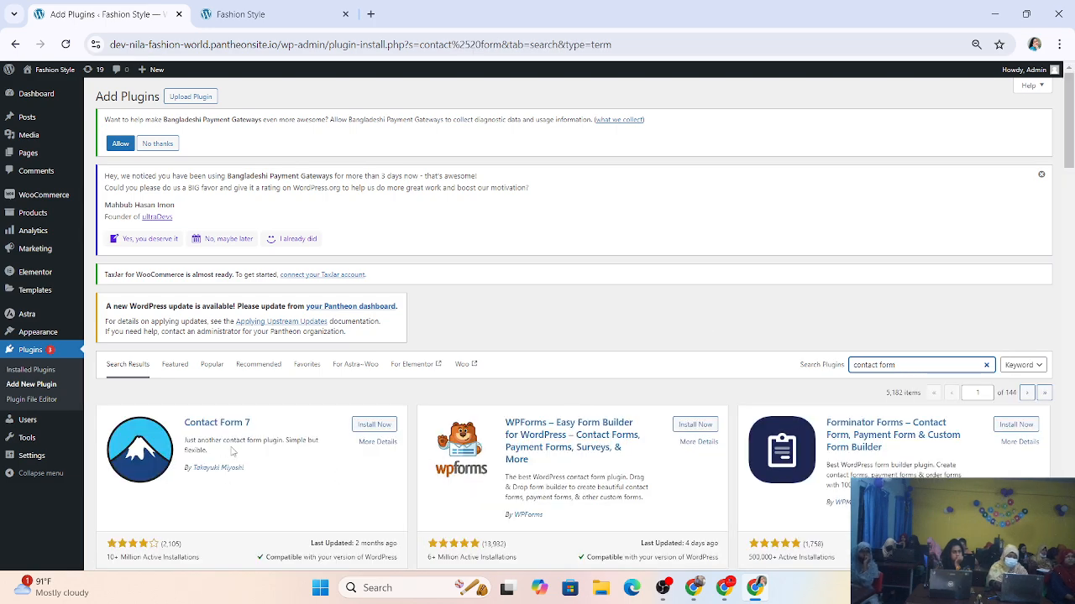
# Step: Examine the contact form plugins in the search results, comparing their descriptions, ratings and compatibility
pyautogui.scroll(-3, 434, 478)
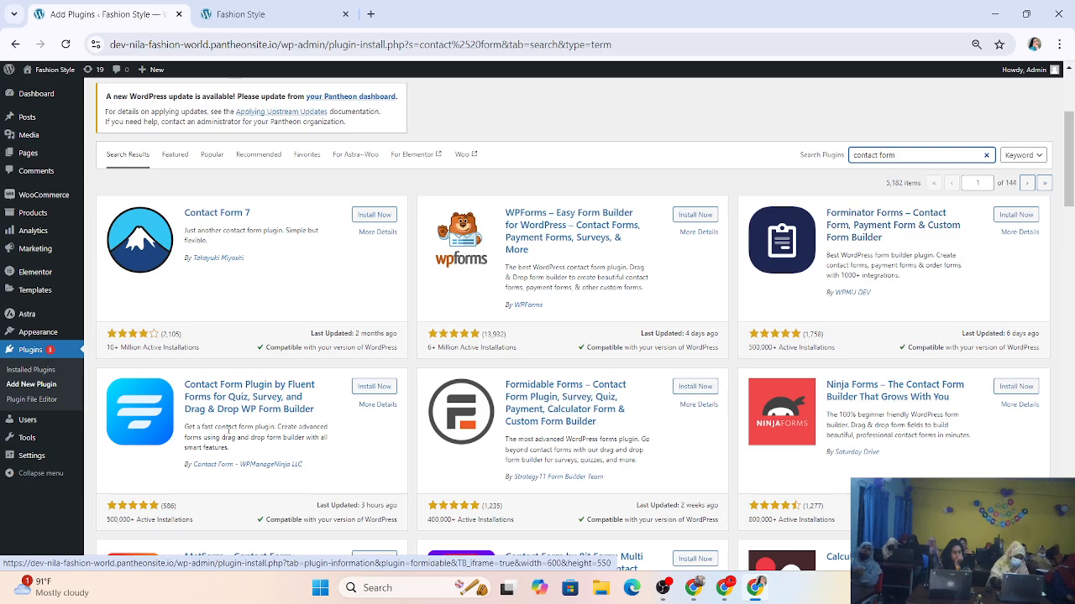
pyautogui.scroll(-1, 273, 409)
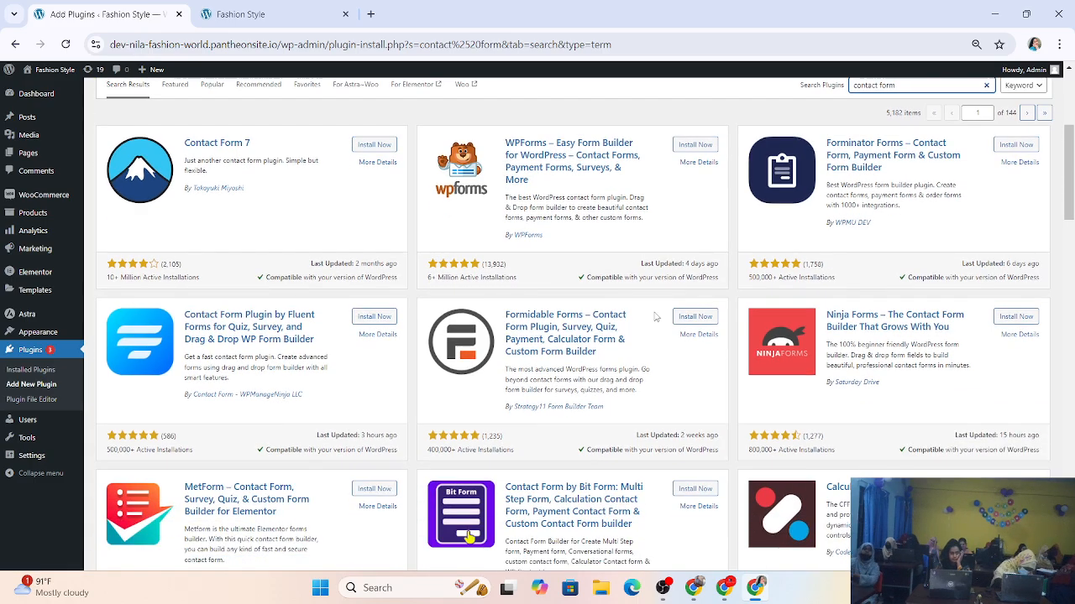
pyautogui.scroll(-2, 655, 317)
pyautogui.moveTo(38, 331)
pyautogui.scroll(-2, 132, 383)
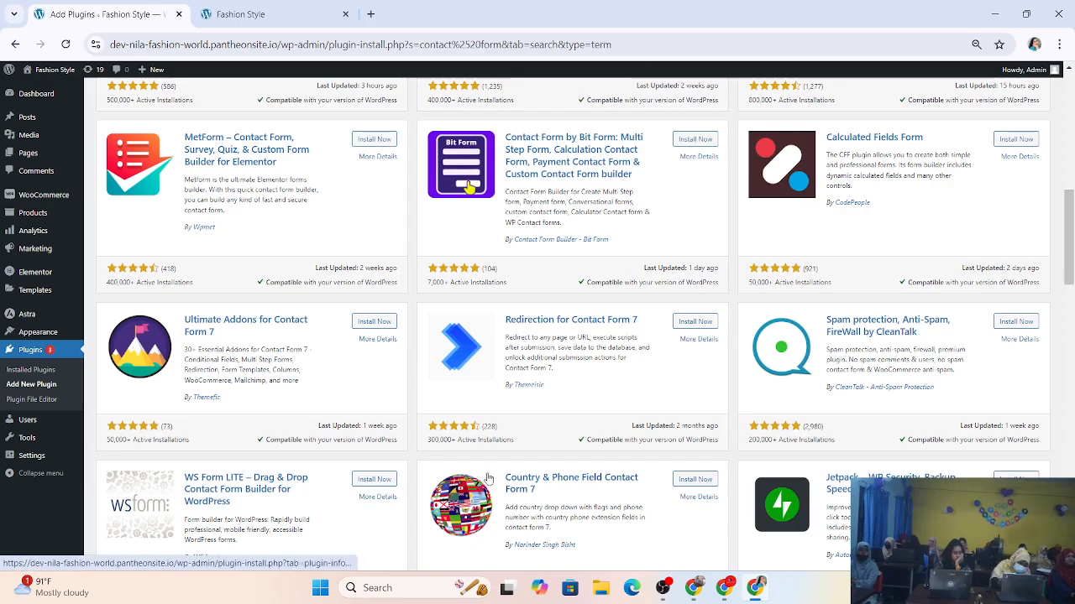
pyautogui.scroll(-2, 488, 479)
pyautogui.scroll(-2, 735, 401)
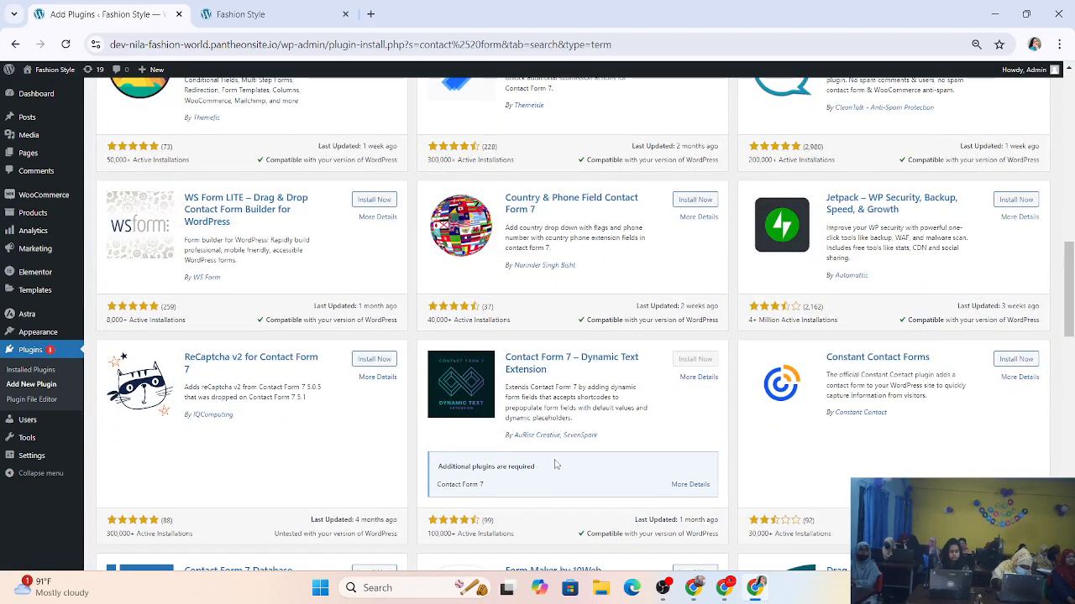
pyautogui.scroll(4, 554, 464)
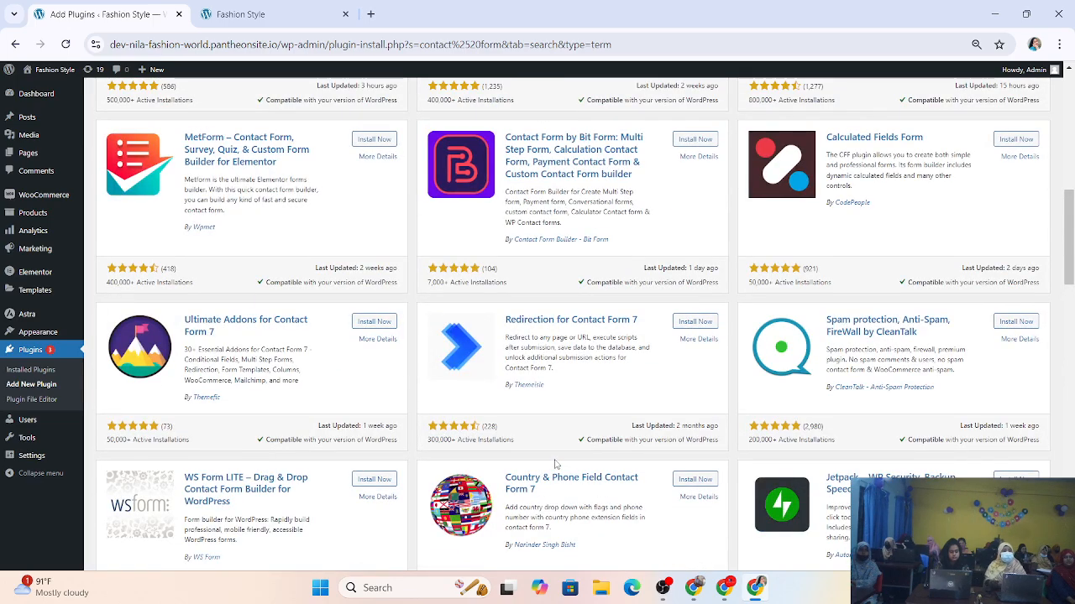
pyautogui.scroll(8, 554, 464)
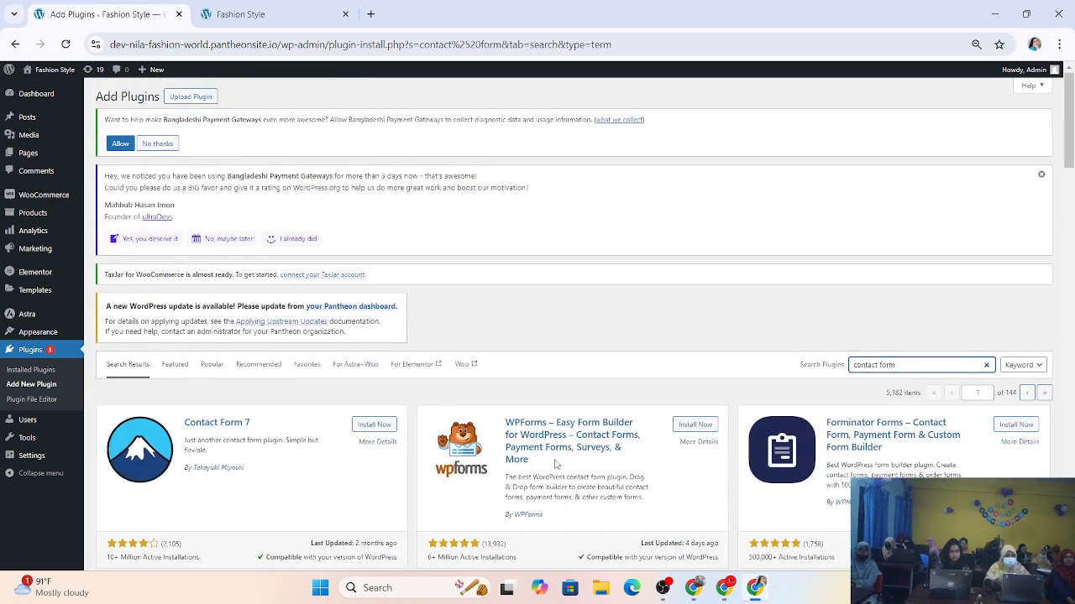
# Step: Install the Contact Form 7 plugin from the search results
pyautogui.scroll(-3, 556, 464)
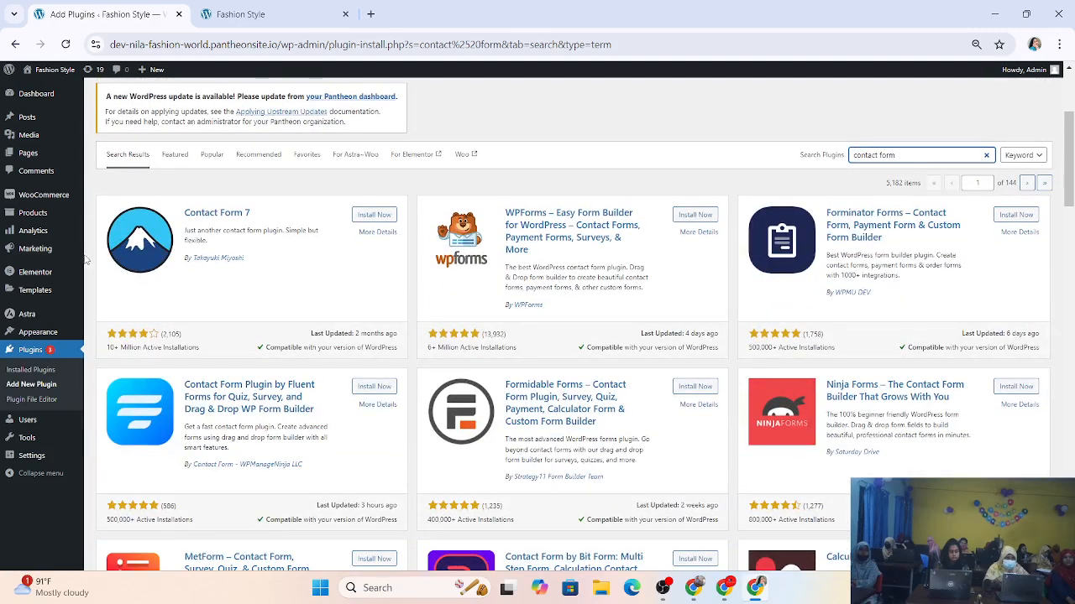
pyautogui.click(377, 217)
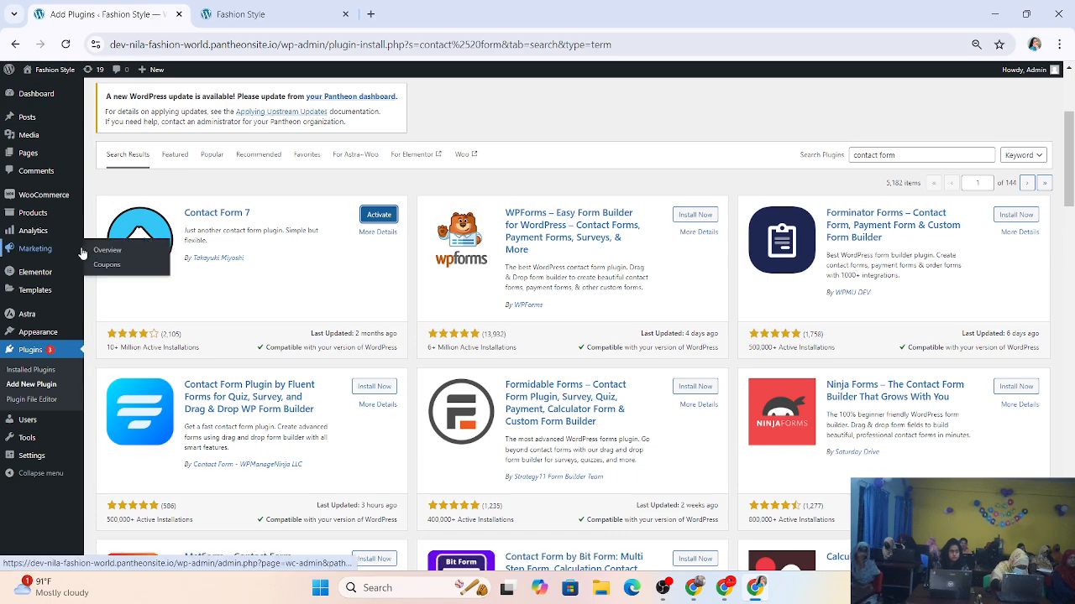
# Step: Outline the WPForms, Contact Form 7 and Formidable Forms cards in red on a screen capture of the search results, and discard the capture
pyautogui.click(862, 588)
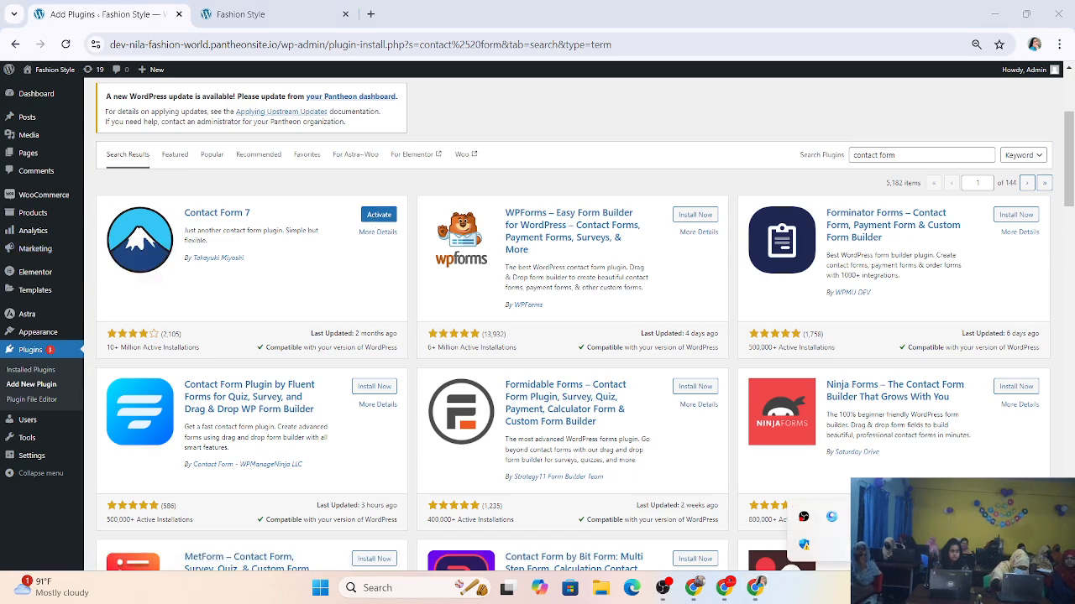
pyautogui.press('Print')
pyautogui.moveTo(85, 192)
pyautogui.mouseDown()
pyautogui.moveTo(906, 510)
pyautogui.moveTo(1060, 592)
pyautogui.mouseUp()
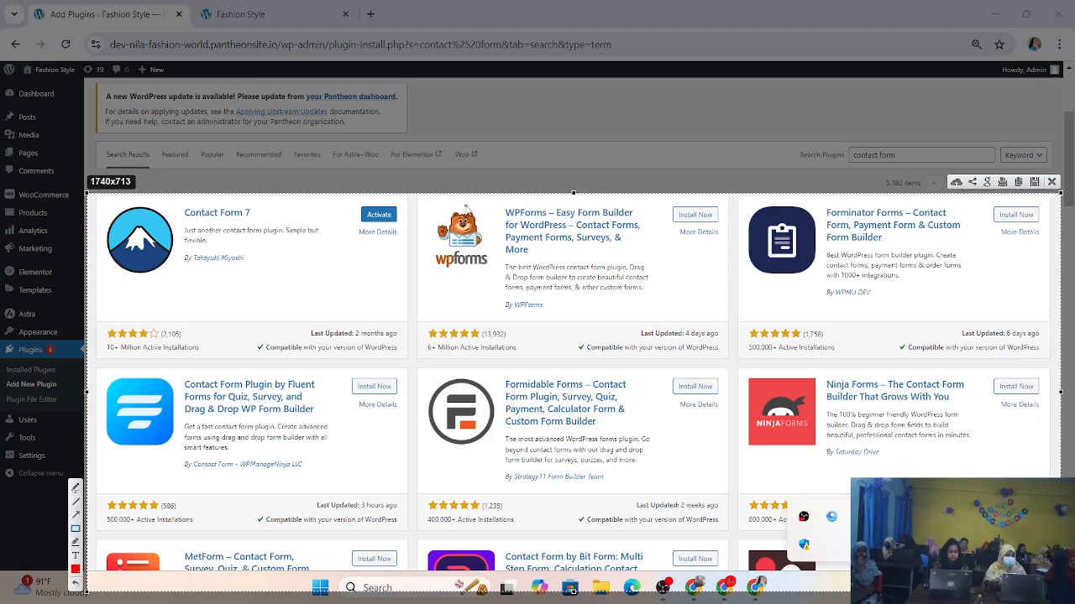
pyautogui.moveTo(430, 199); pyautogui.dragTo(735, 317)
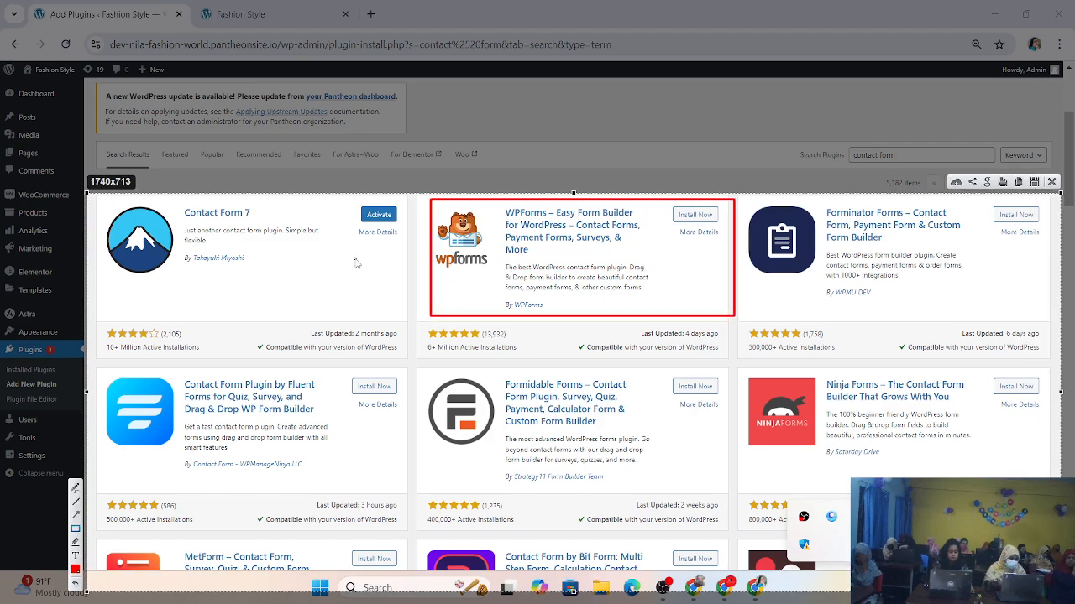
pyautogui.moveTo(93, 196)
pyautogui.mouseDown()
pyautogui.moveTo(251, 235)
pyautogui.moveTo(413, 308)
pyautogui.mouseUp()
pyautogui.moveTo(453, 379)
pyautogui.mouseDown()
pyautogui.moveTo(680, 493)
pyautogui.moveTo(724, 504)
pyautogui.moveTo(730, 490)
pyautogui.mouseUp()
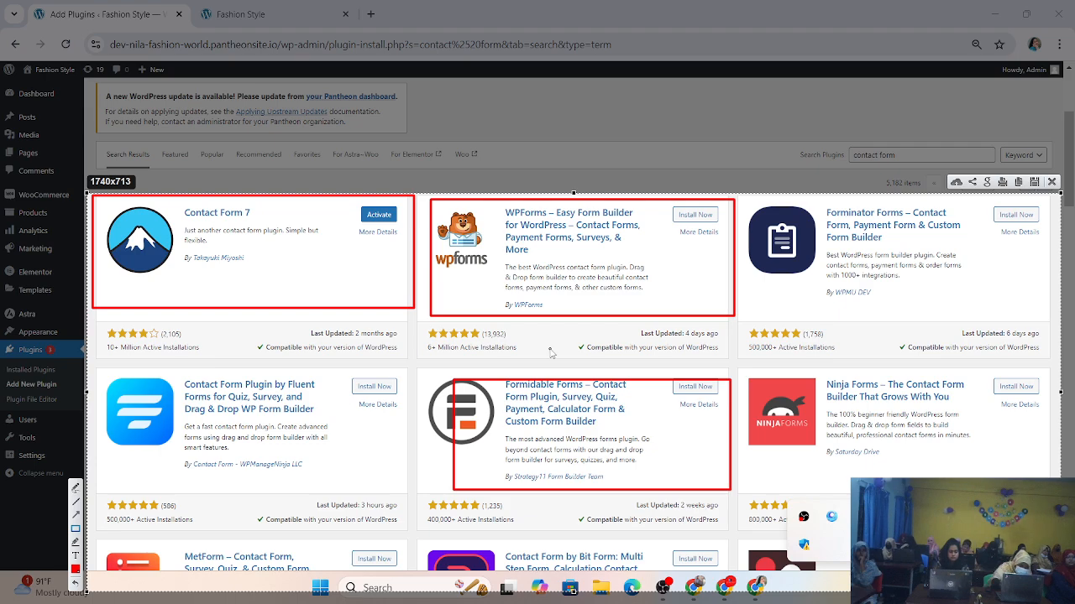
pyautogui.click(1051, 181)
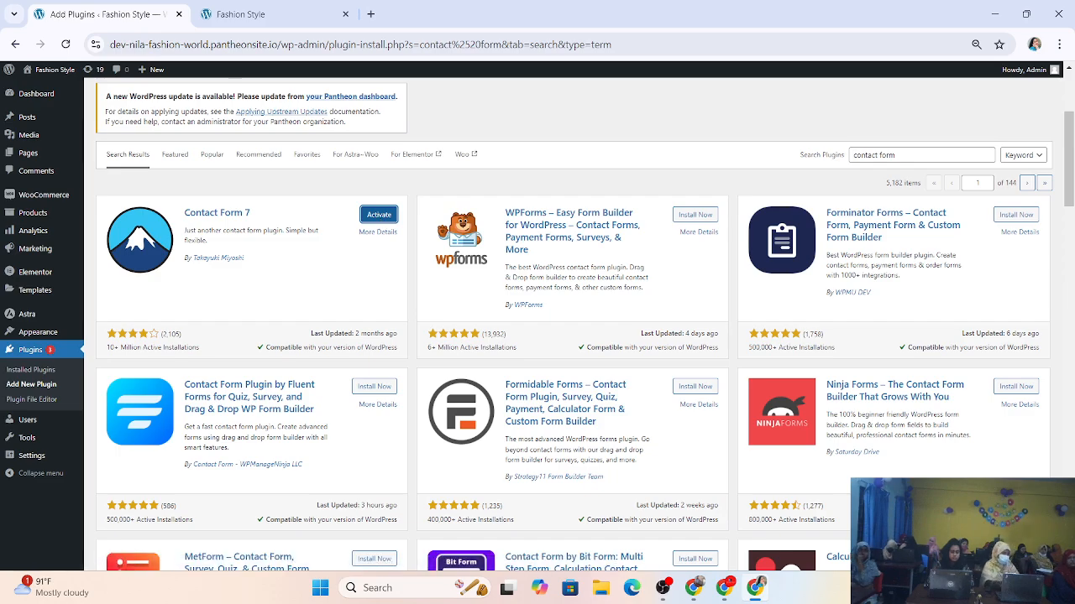
# Step: Capture the admin side menu, mark its entries from Media down to Settings with red rectangles, and discard the capture
pyautogui.click(861, 588)
pyautogui.press('super+shift+s')
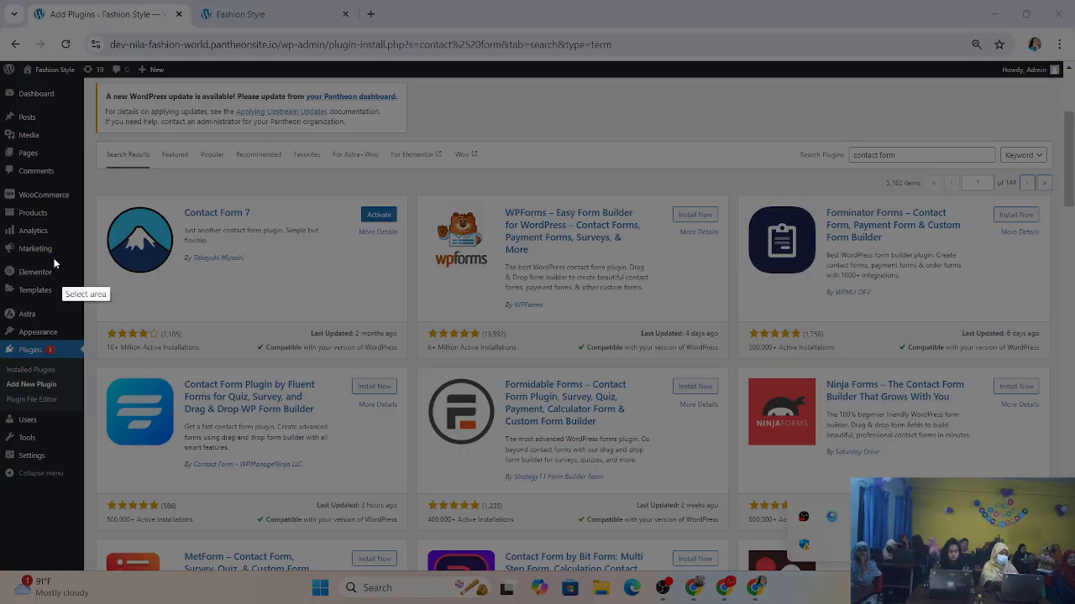
pyautogui.moveTo(3, 74); pyautogui.dragTo(73, 375)
pyautogui.moveTo(78, 519); pyautogui.dragTo(87, 532)
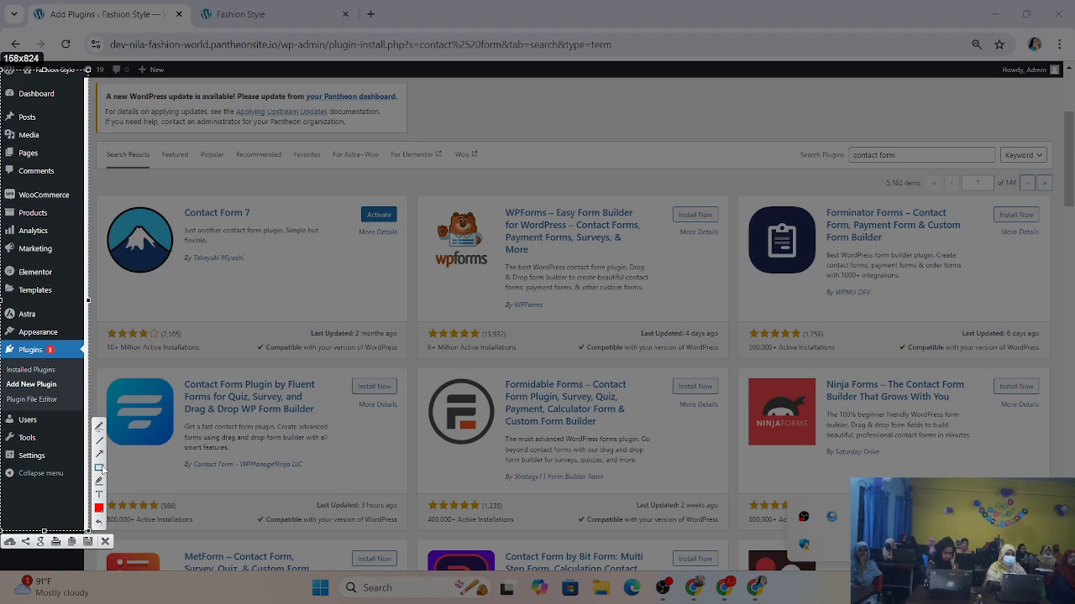
pyautogui.moveTo(2, 179); pyautogui.dragTo(88, 210)
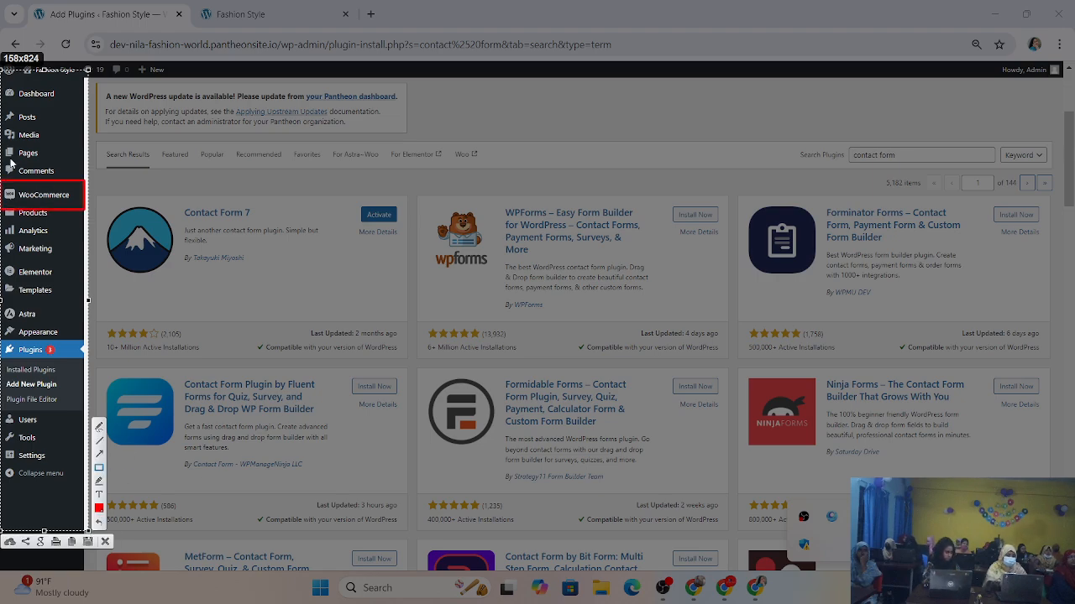
pyautogui.moveTo(2, 153)
pyautogui.mouseDown()
pyautogui.moveTo(101, 191)
pyautogui.moveTo(84, 178)
pyautogui.mouseUp()
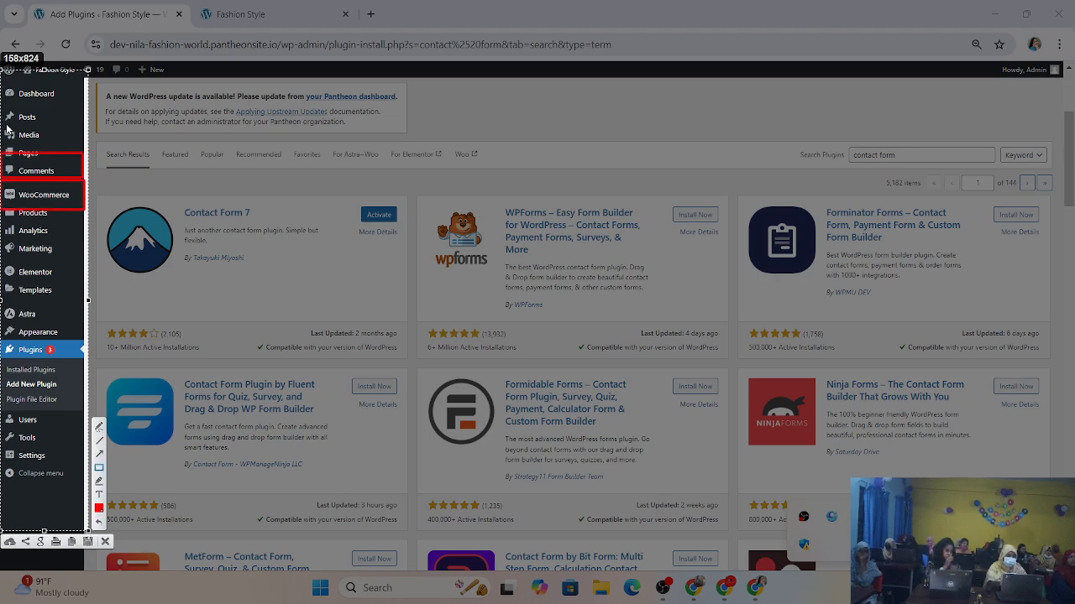
pyautogui.moveTo(2, 119); pyautogui.dragTo(93, 157)
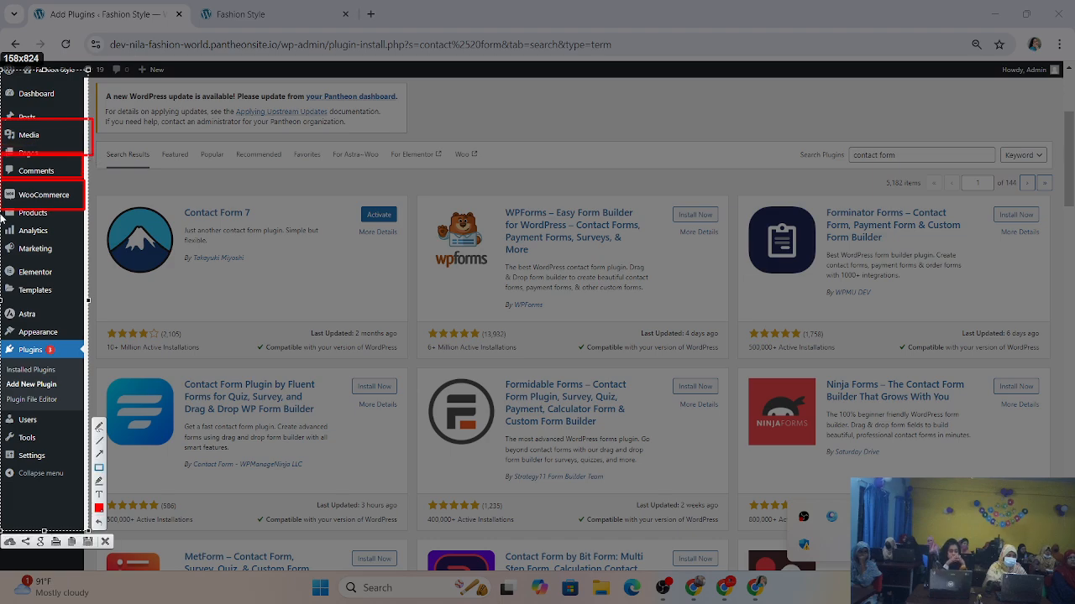
pyautogui.moveTo(2, 216); pyautogui.dragTo(81, 262)
pyautogui.moveTo(1, 271)
pyautogui.mouseDown()
pyautogui.moveTo(91, 445)
pyautogui.moveTo(86, 528)
pyautogui.mouseUp()
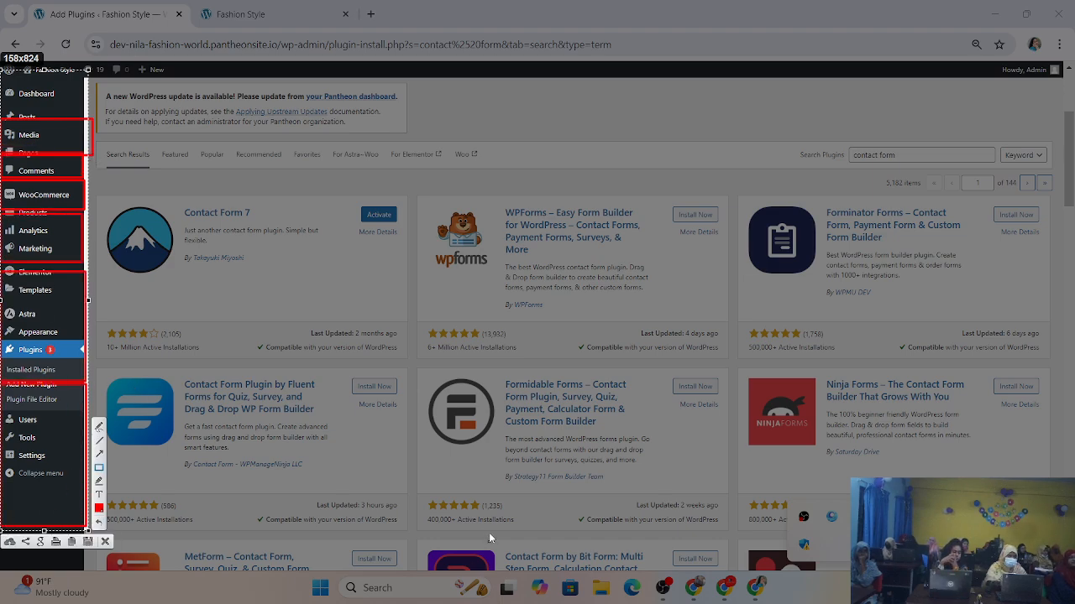
pyautogui.click(105, 541)
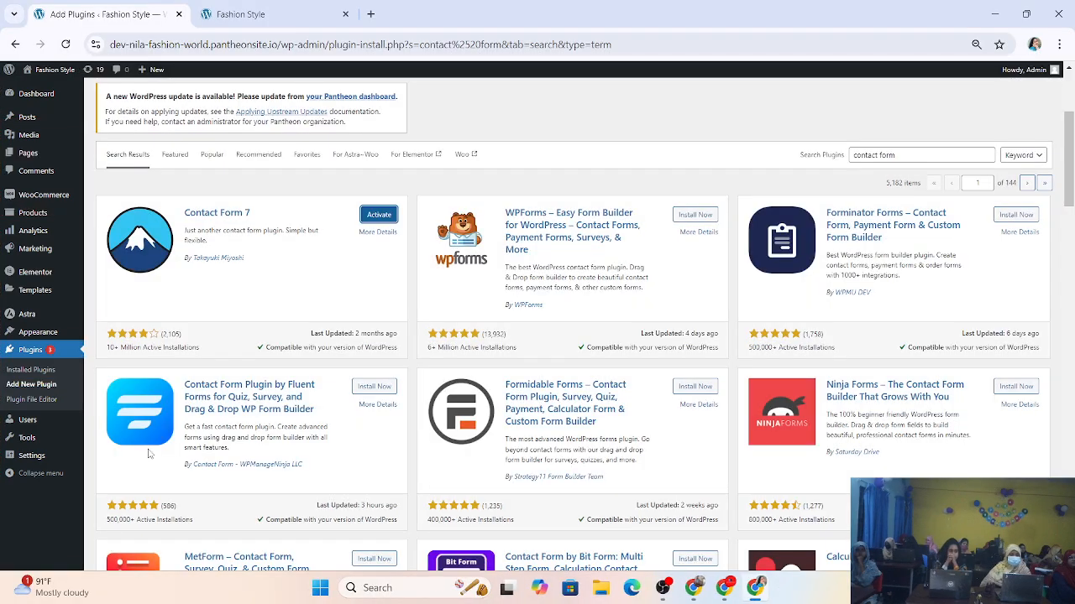
# Step: Activate the installed Contact Form 7 plugin from the search results
pyautogui.click(380, 217)
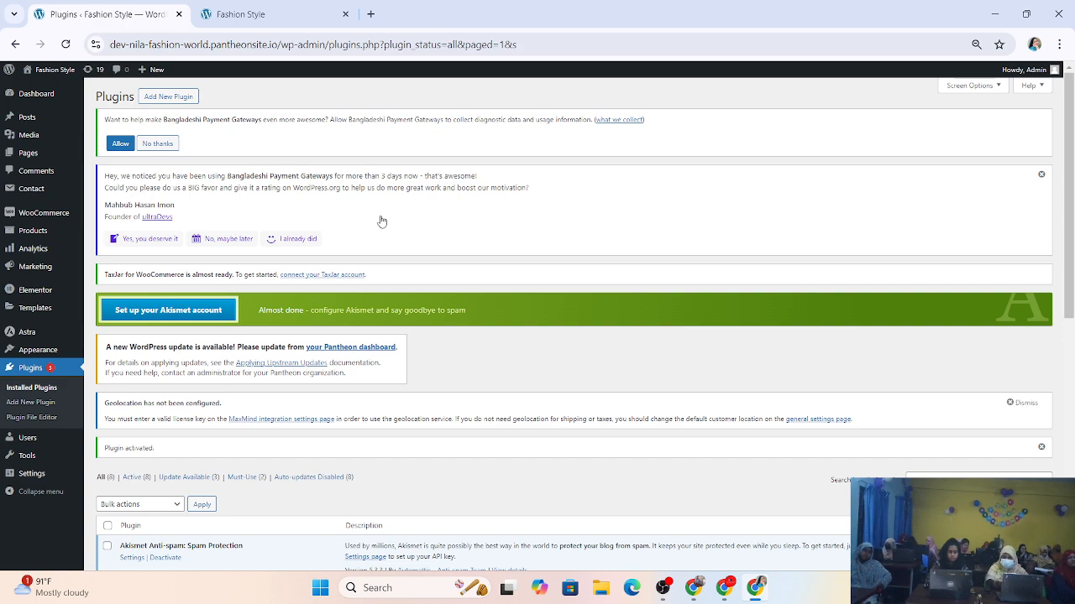
# Step: Mark the new Contact entry with a red rectangle and arrow on a capture of the admin menu, and discard the capture
pyautogui.click(863, 588)
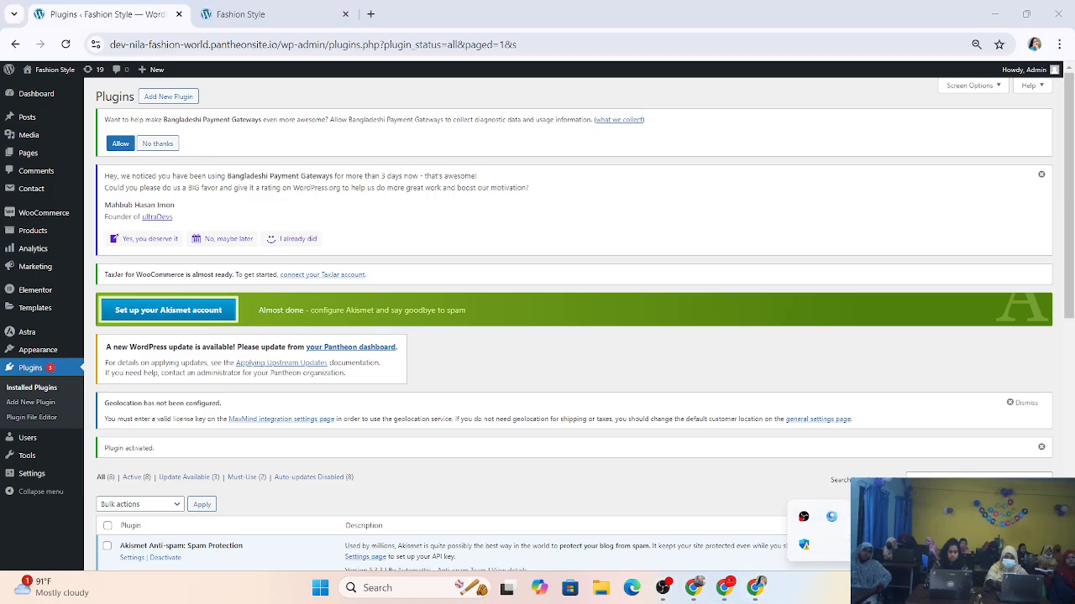
pyautogui.click(859, 517)
pyautogui.moveTo(1, 87); pyautogui.dragTo(95, 563)
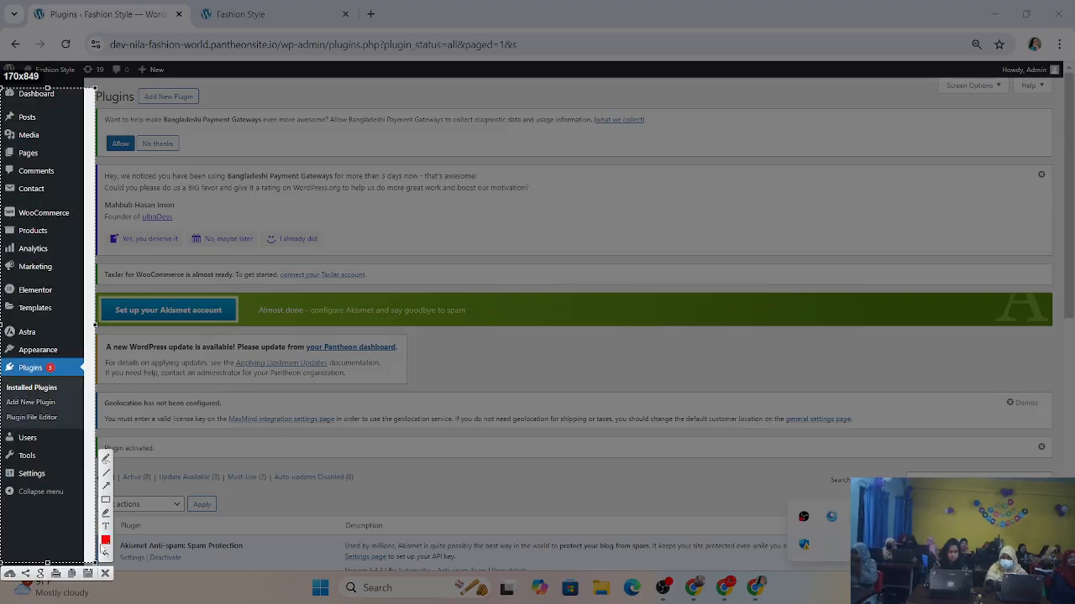
pyautogui.click(107, 501)
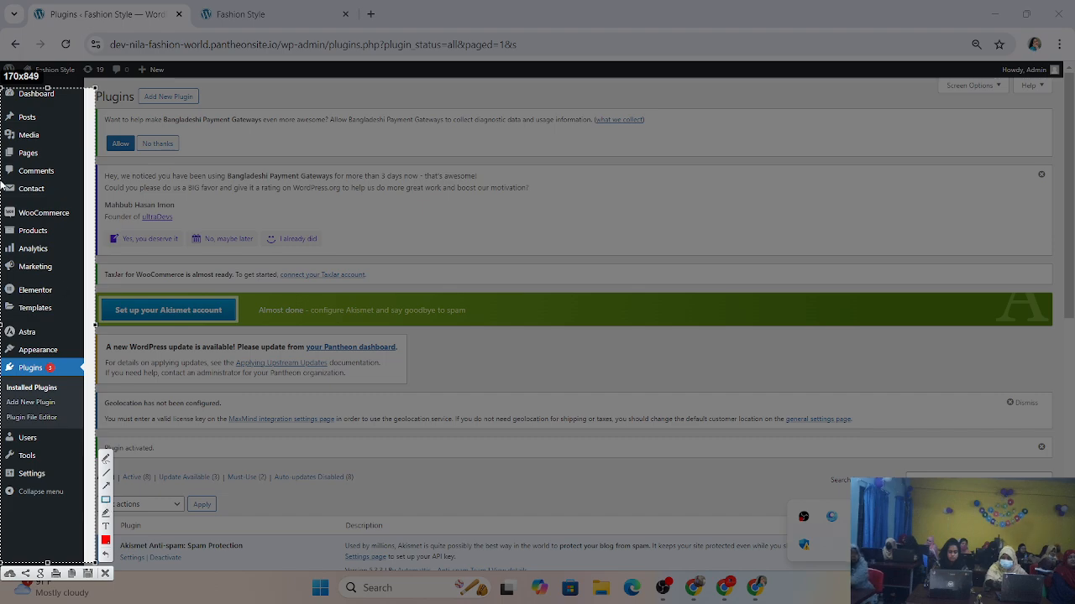
pyautogui.moveTo(1, 181); pyautogui.dragTo(90, 209)
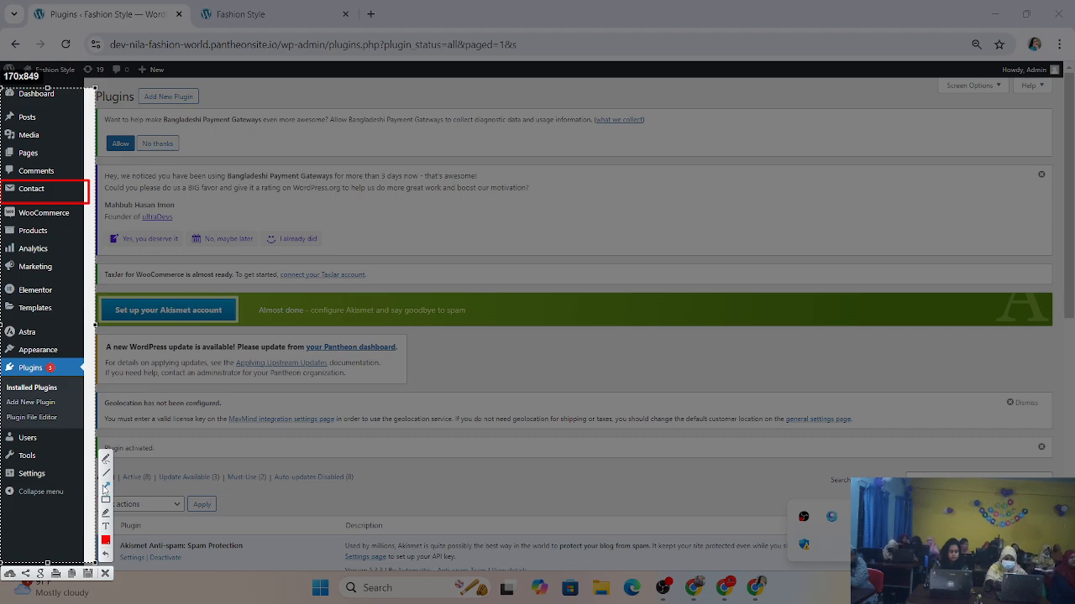
pyautogui.moveTo(79, 241); pyautogui.dragTo(42, 193)
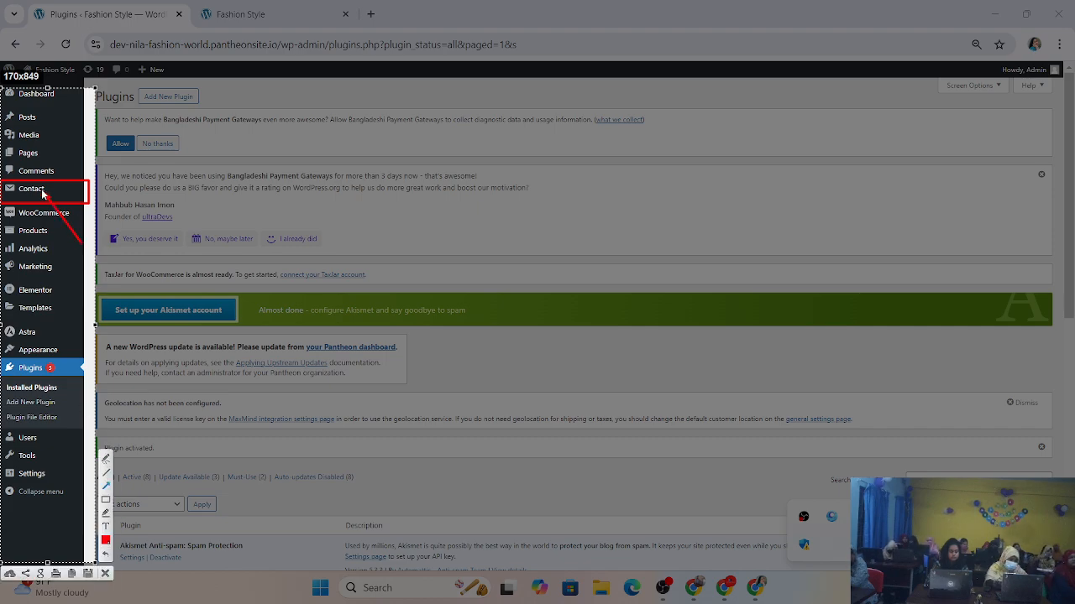
pyautogui.click(105, 574)
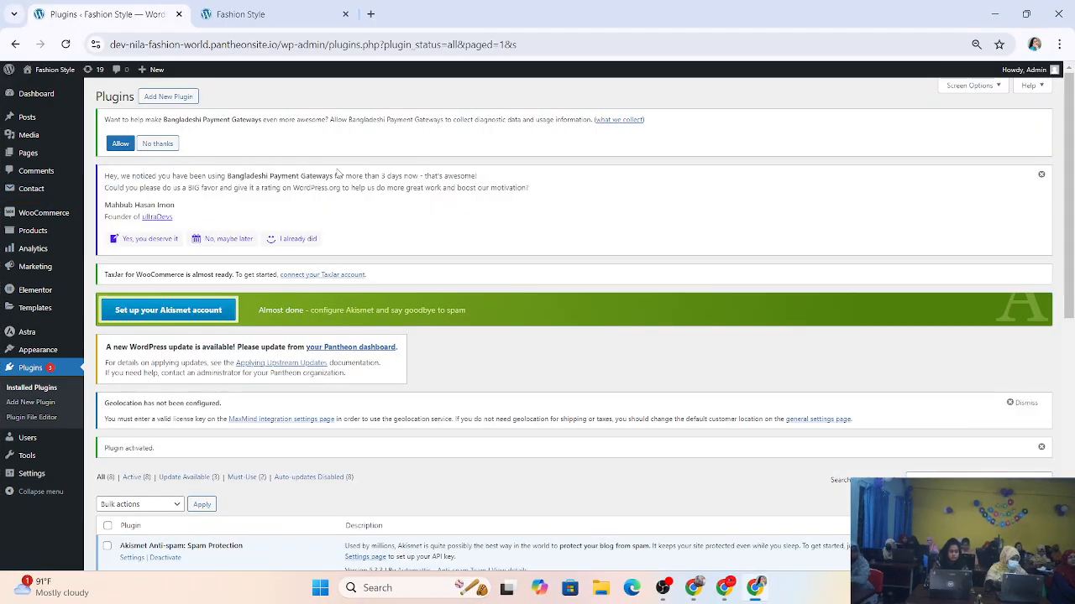
# Step: Open the Contact Forms page of Contact Form 7 and look over its list of forms
pyautogui.moveTo(19, 264)
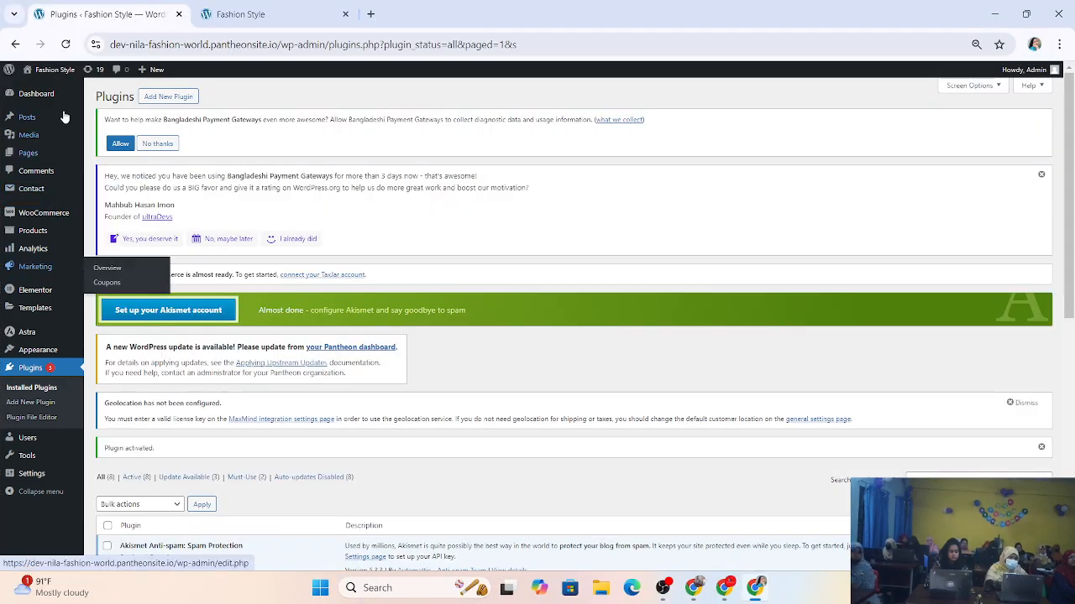
pyautogui.moveTo(63, 117)
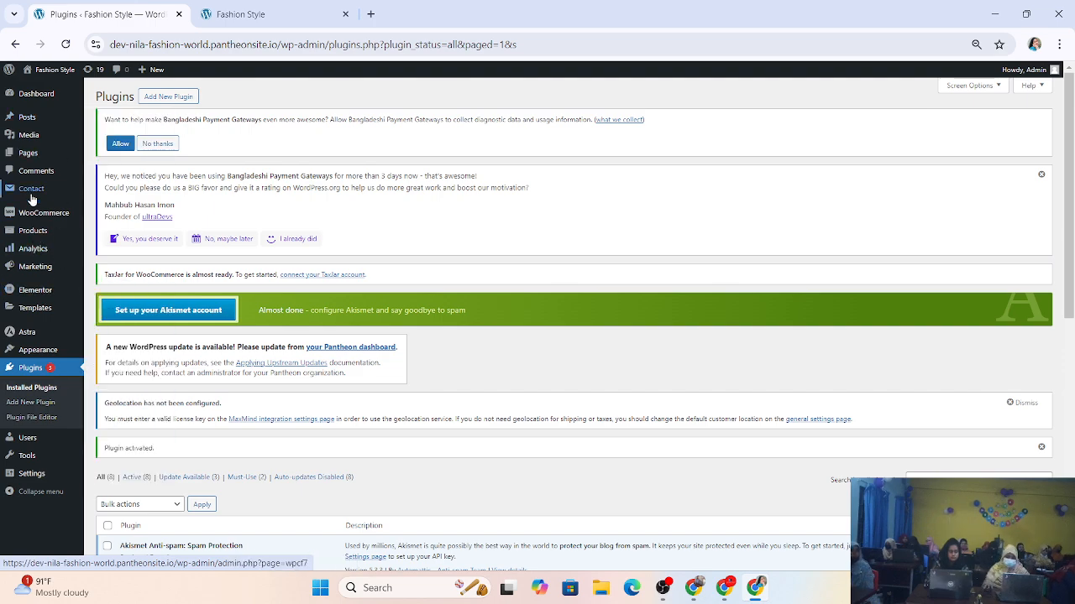
pyautogui.moveTo(33, 192)
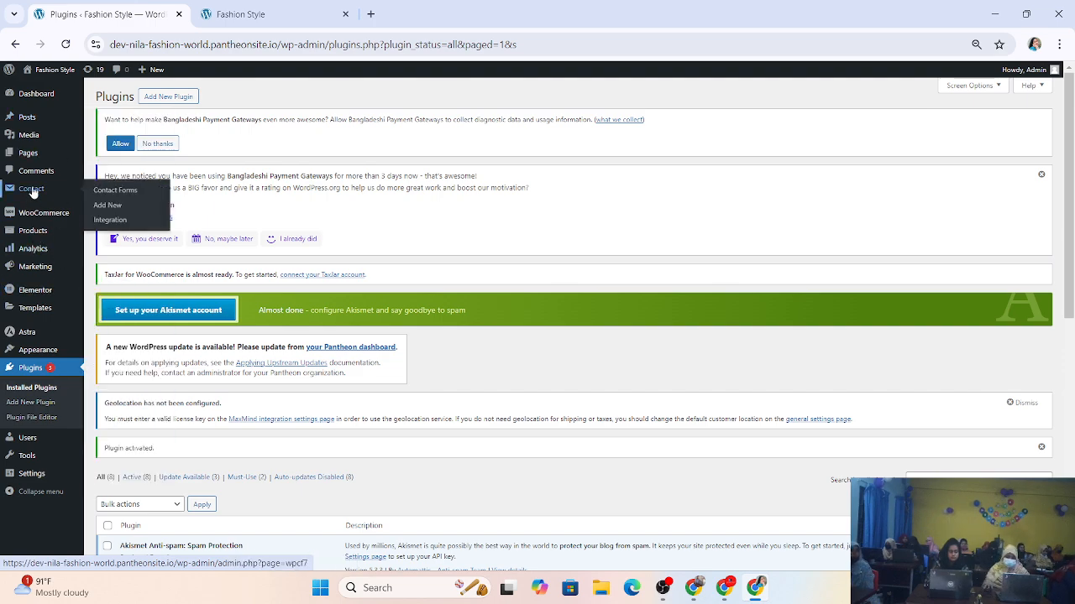
pyautogui.click(140, 196)
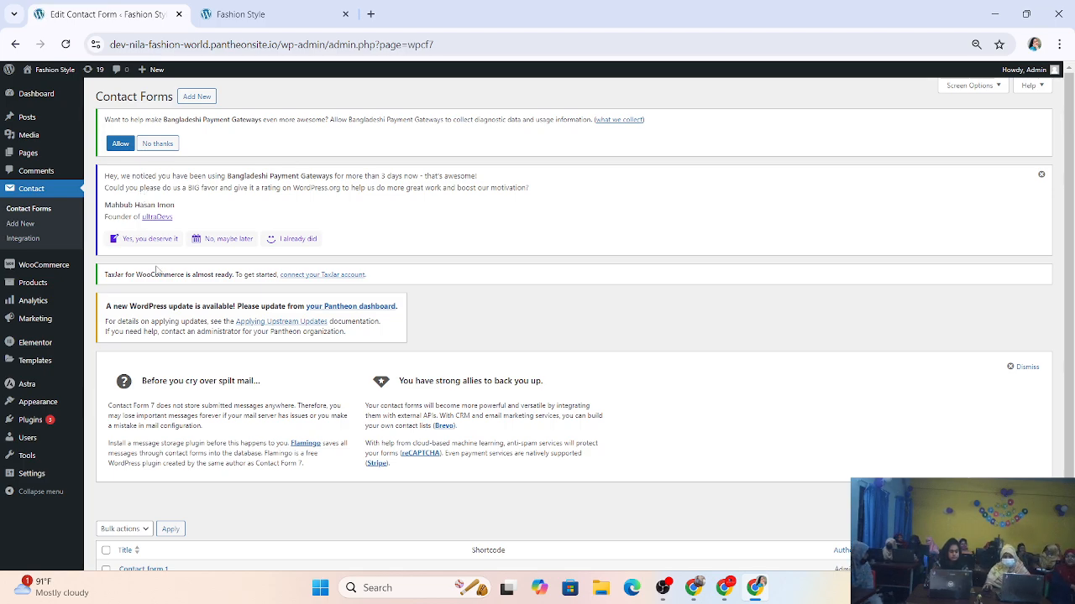
pyautogui.scroll(-2, 157, 270)
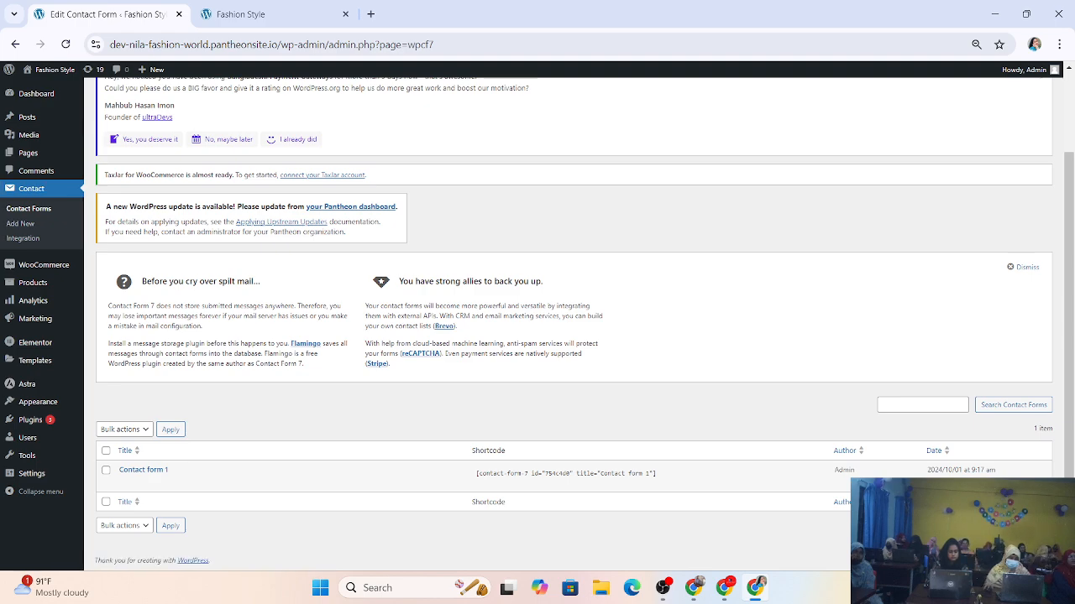
# Step: Frame the Contact menu and its Contact Forms, Add New and Integration entries in a screen capture, and discard it
pyautogui.click(863, 588)
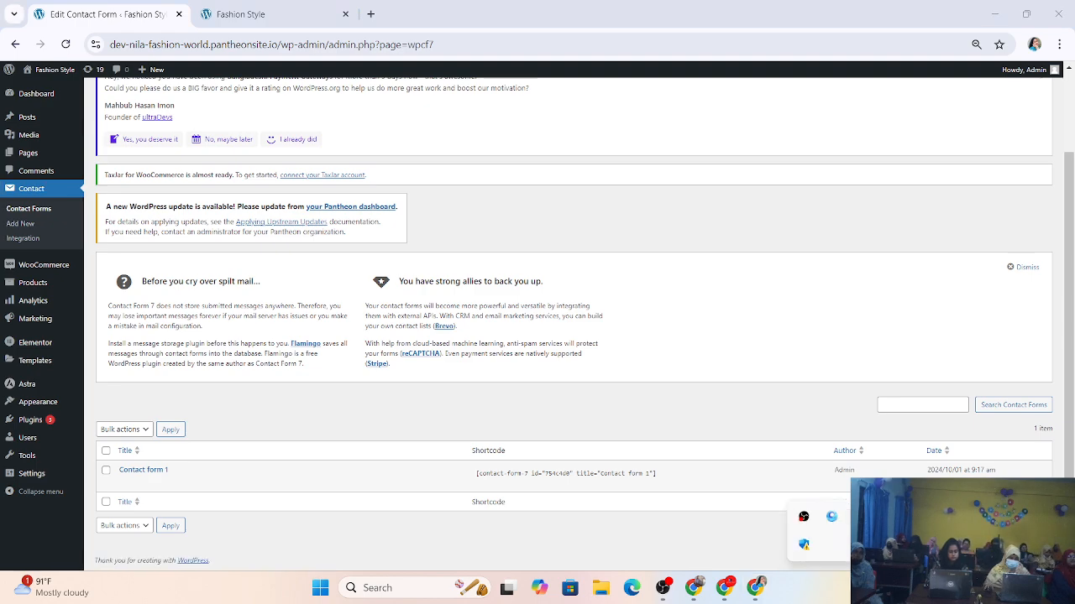
pyautogui.press('Print')
pyautogui.moveTo(1, 175); pyautogui.dragTo(85, 251)
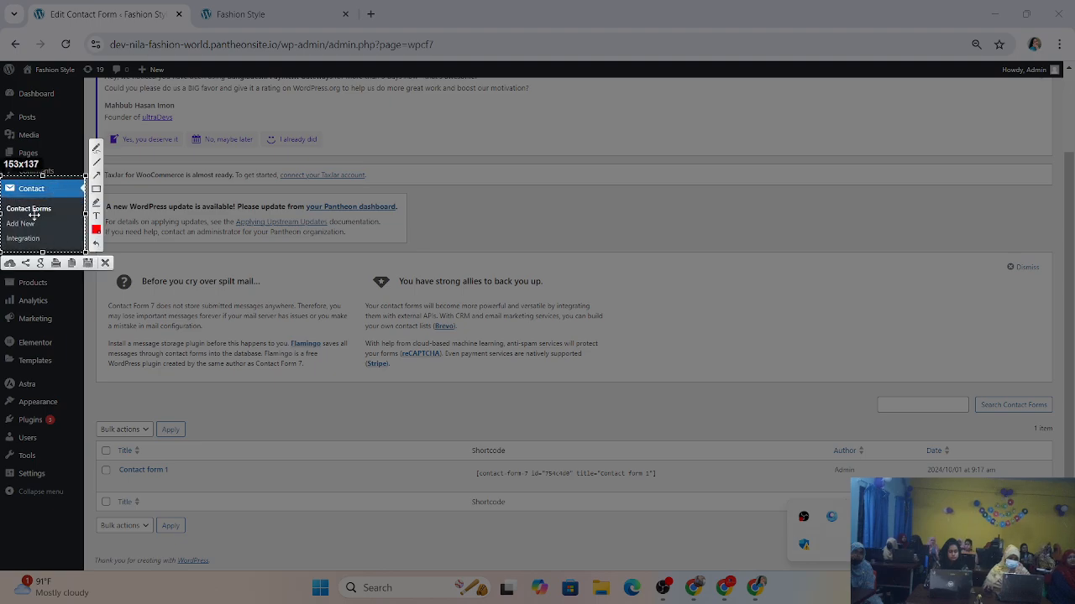
pyautogui.moveTo(4, 182)
pyautogui.mouseDown()
pyautogui.moveTo(62, 220)
pyautogui.moveTo(76, 252)
pyautogui.mouseUp()
pyautogui.click(103, 263)
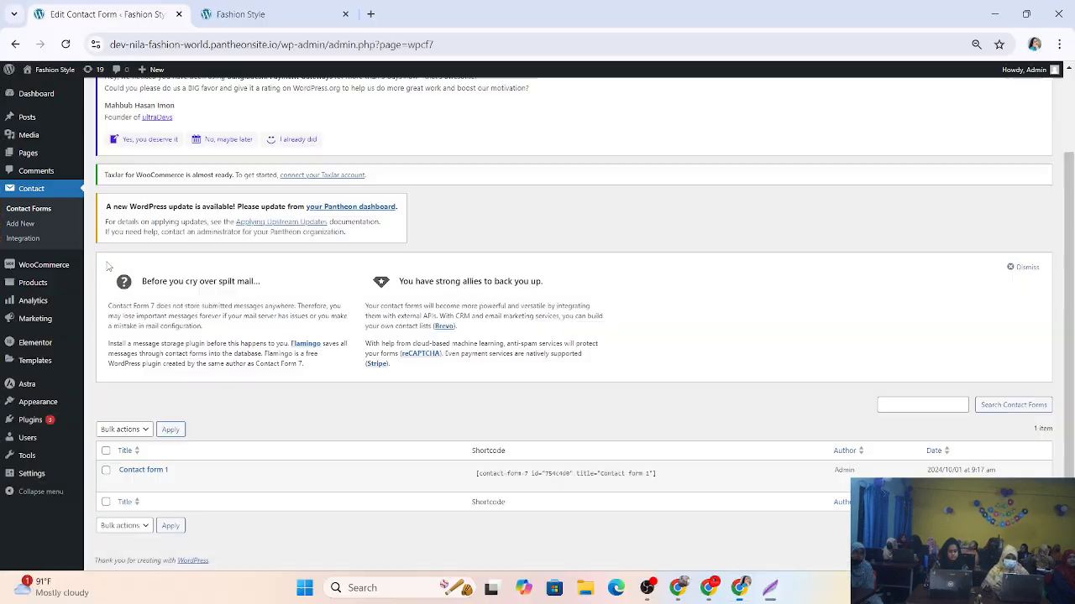
# Step: Reload the Contact Forms page and examine the entry for Contact form 1 and its shortcode
pyautogui.click(31, 212)
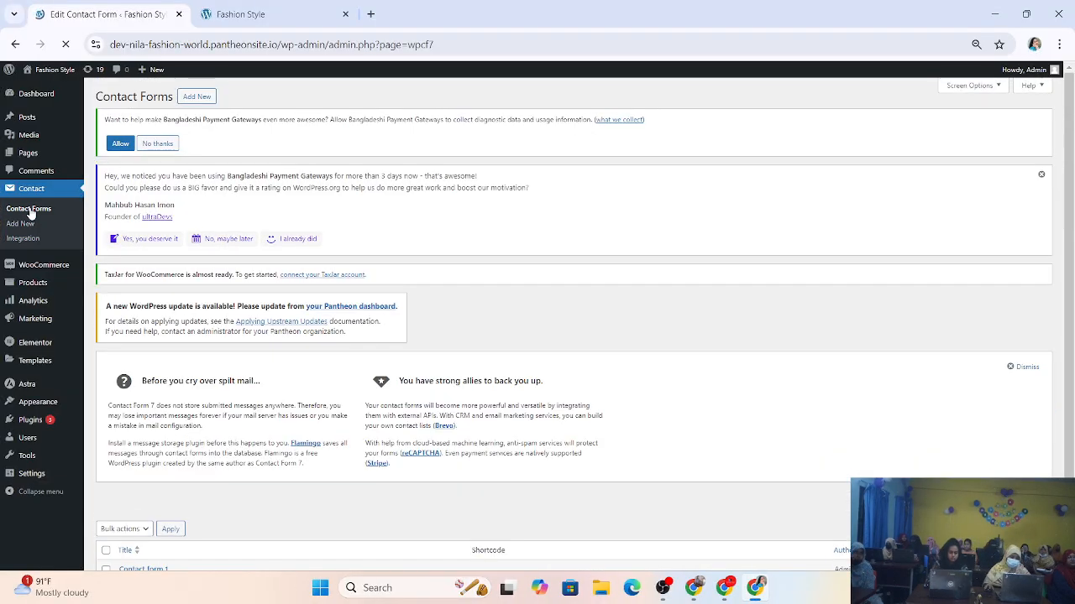
pyautogui.click(35, 194)
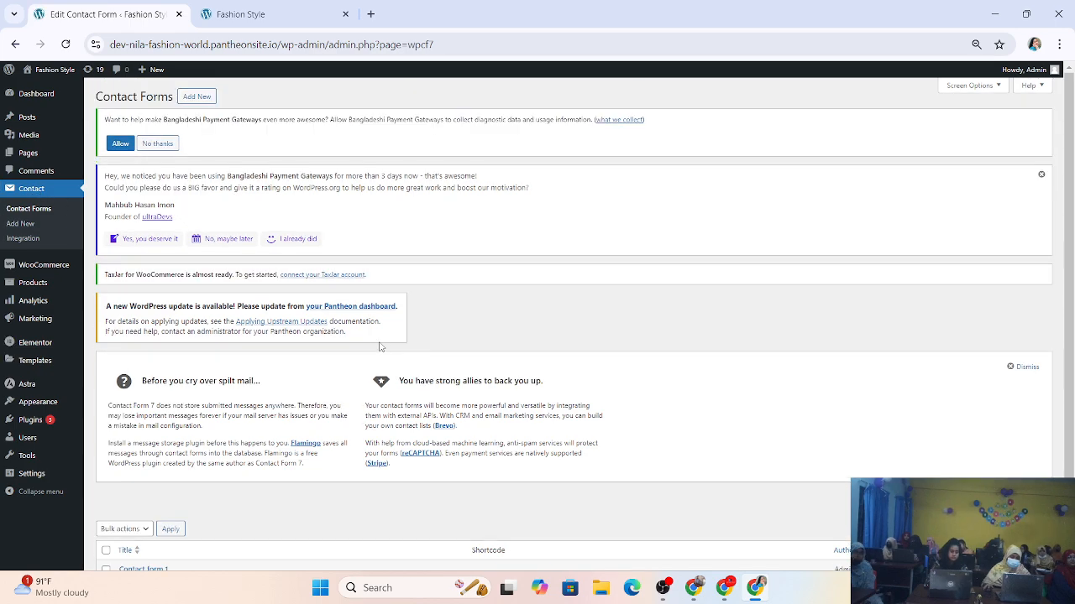
pyautogui.scroll(-2, 379, 346)
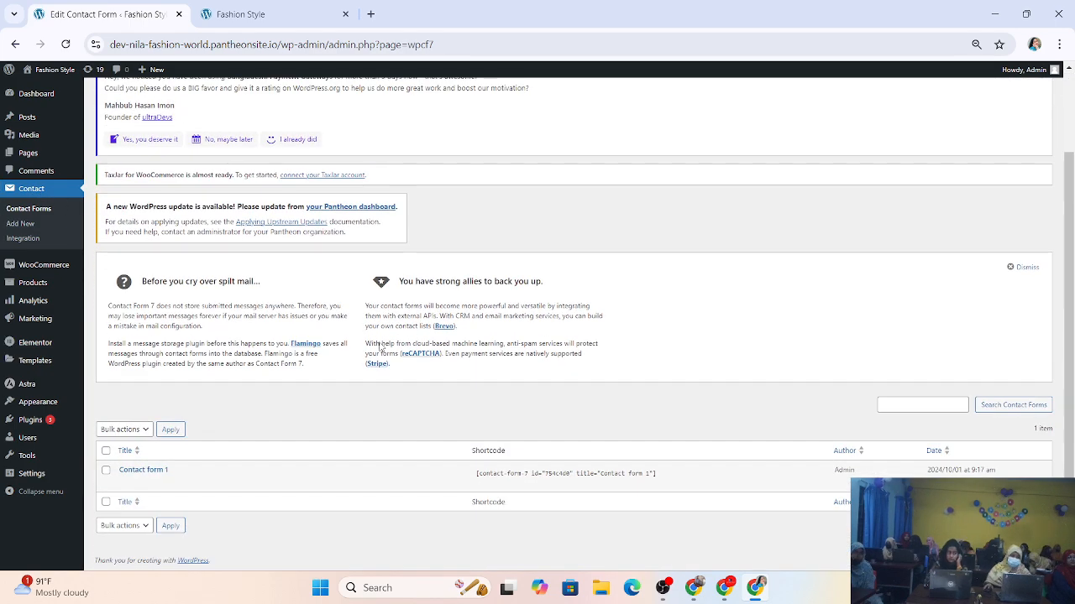
pyautogui.rightClick(350, 384)
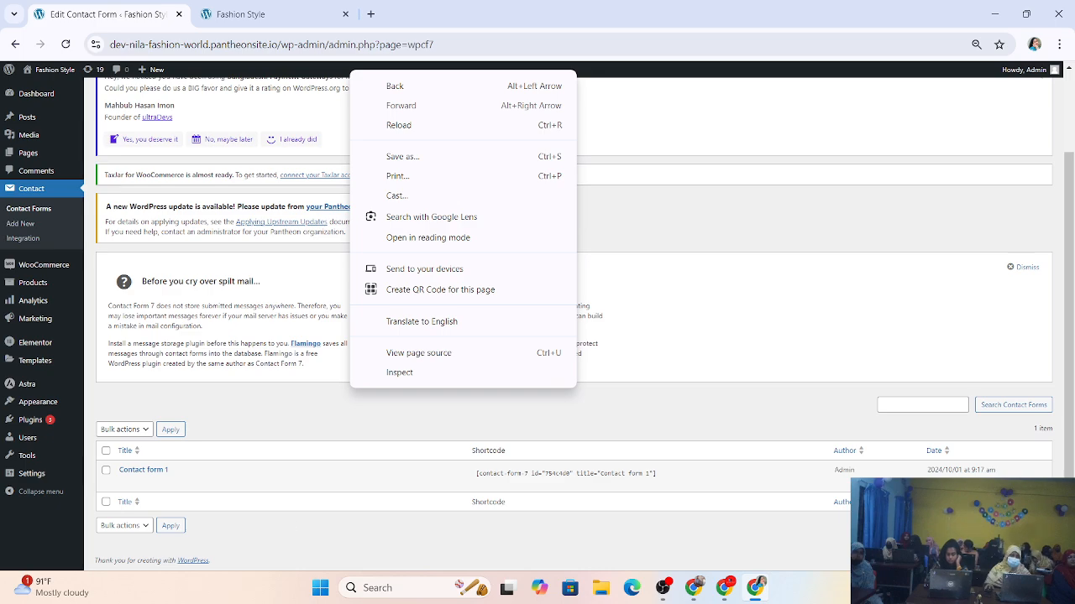
pyautogui.click(546, 30)
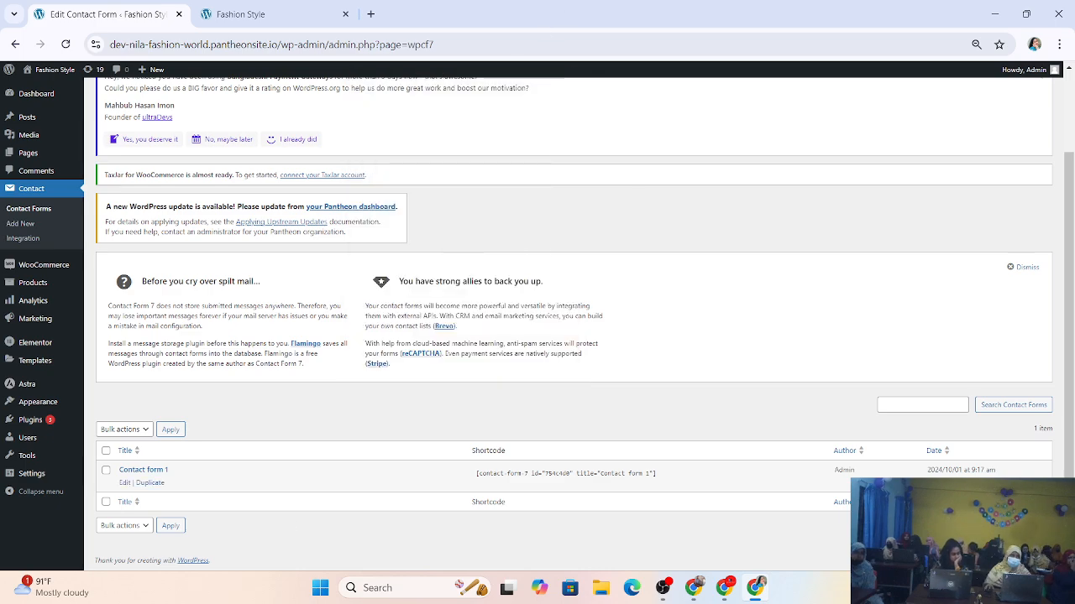
# Step: Mark the Shortcode heading and Contact form 1's shortcode with red rectangles and an arrow on a screen capture, and discard the capture
pyautogui.click(863, 588)
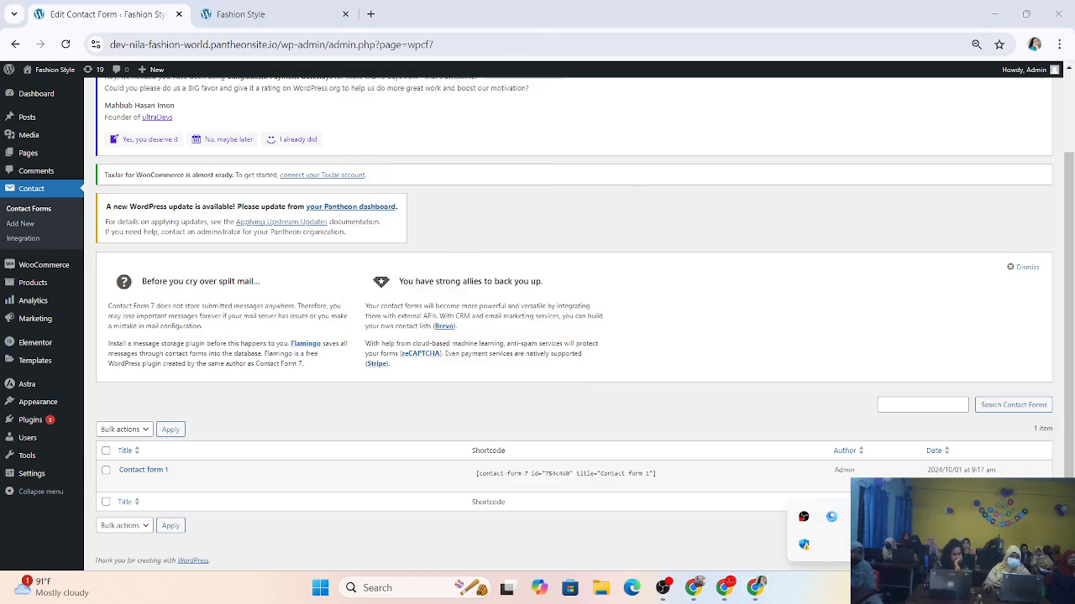
pyautogui.press('Print')
pyautogui.moveTo(87, 410)
pyautogui.mouseDown()
pyautogui.moveTo(814, 447)
pyautogui.moveTo(1049, 481)
pyautogui.moveTo(1062, 503)
pyautogui.mouseUp()
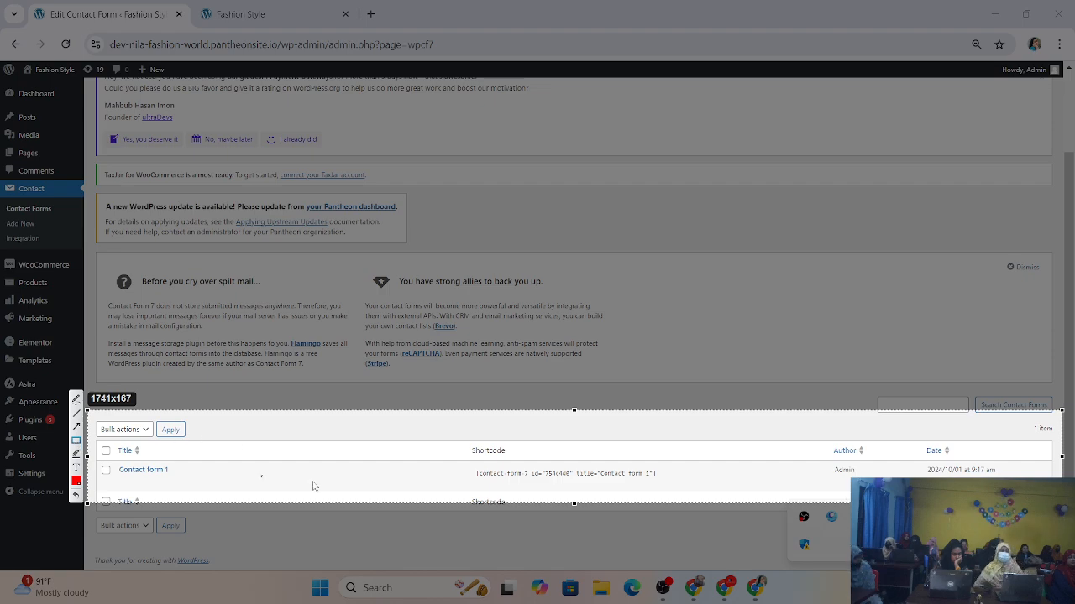
pyautogui.moveTo(437, 461)
pyautogui.mouseDown()
pyautogui.moveTo(730, 502)
pyautogui.moveTo(722, 495)
pyautogui.mouseUp()
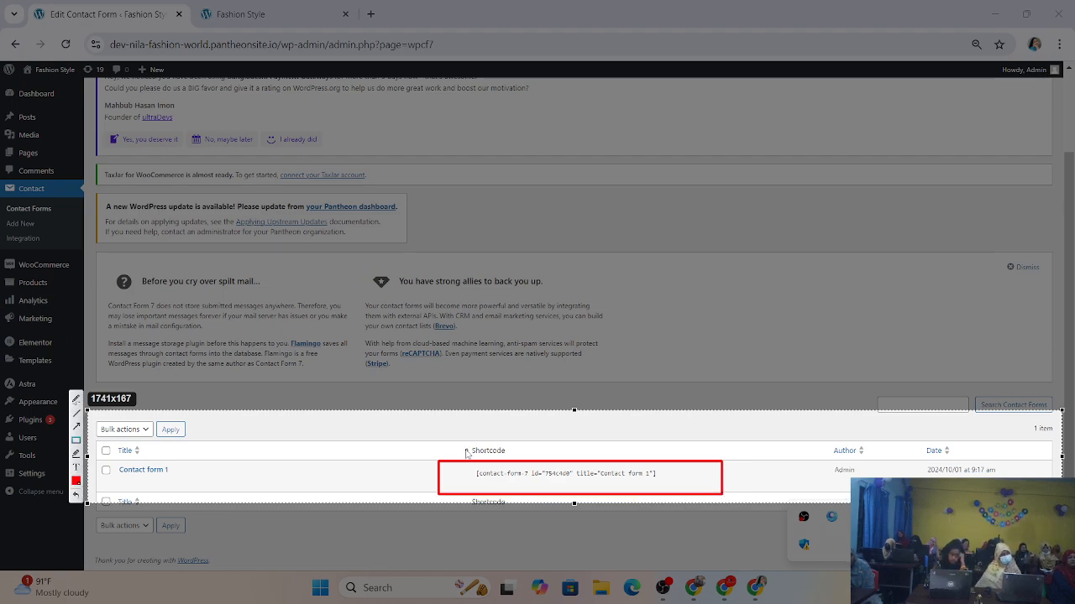
pyautogui.moveTo(432, 433); pyautogui.dragTo(525, 460)
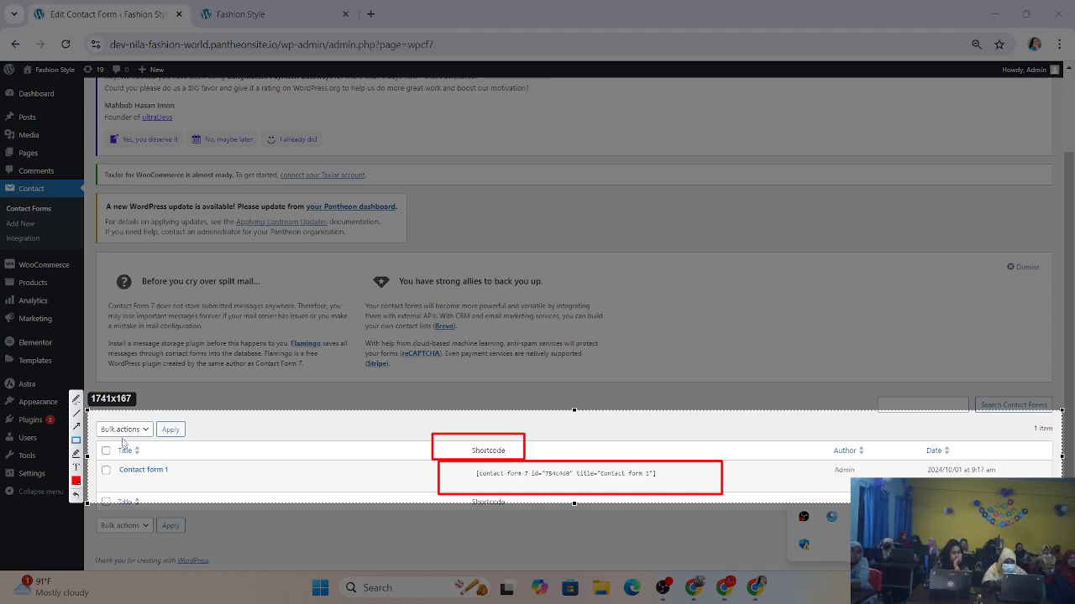
pyautogui.click(77, 427)
pyautogui.moveTo(338, 494); pyautogui.dragTo(453, 477)
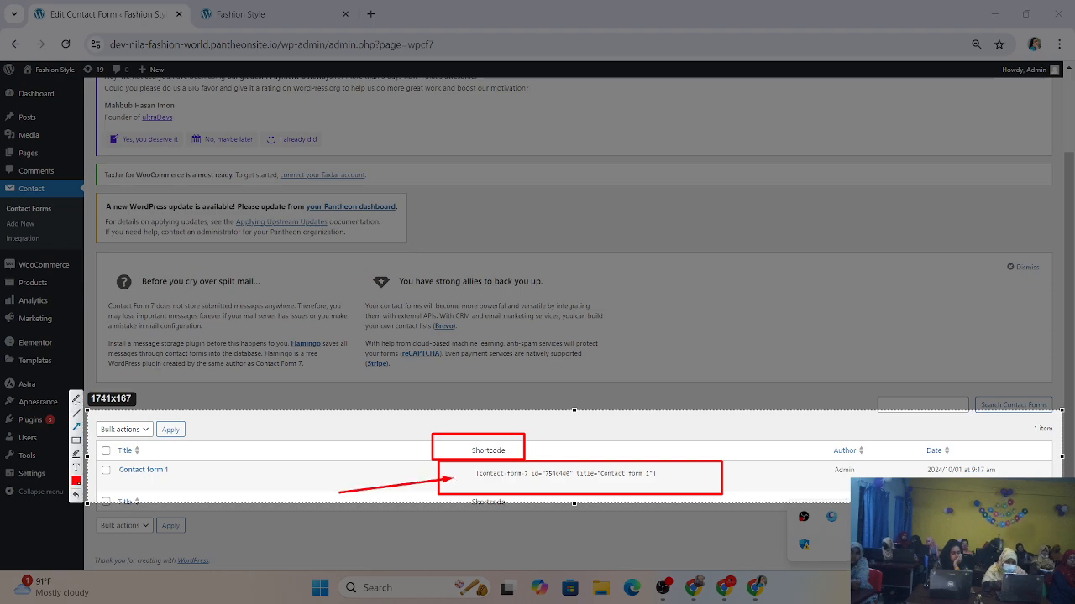
pyautogui.press('Escape')
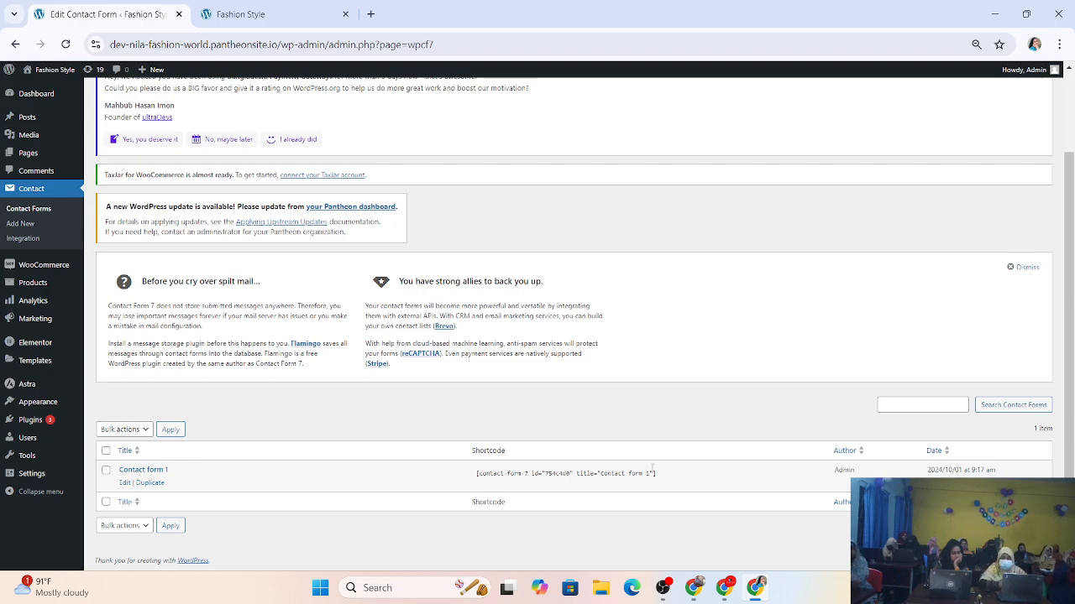
# Step: Copy the full shortcode of Contact form 1 from the contact forms list
pyautogui.click(649, 476)
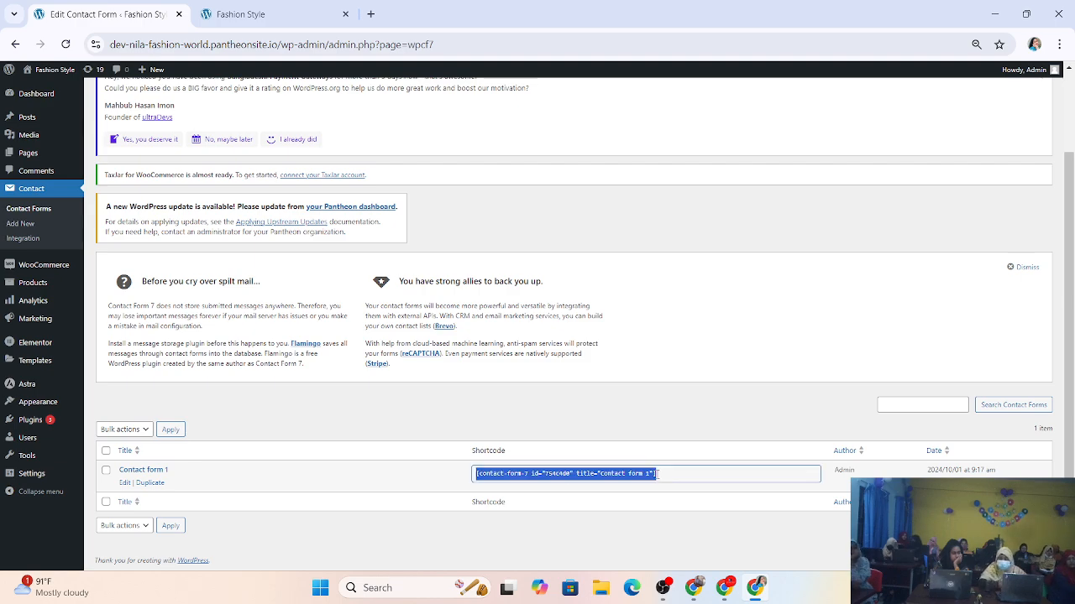
pyautogui.rightClick(562, 474)
pyautogui.click(582, 335)
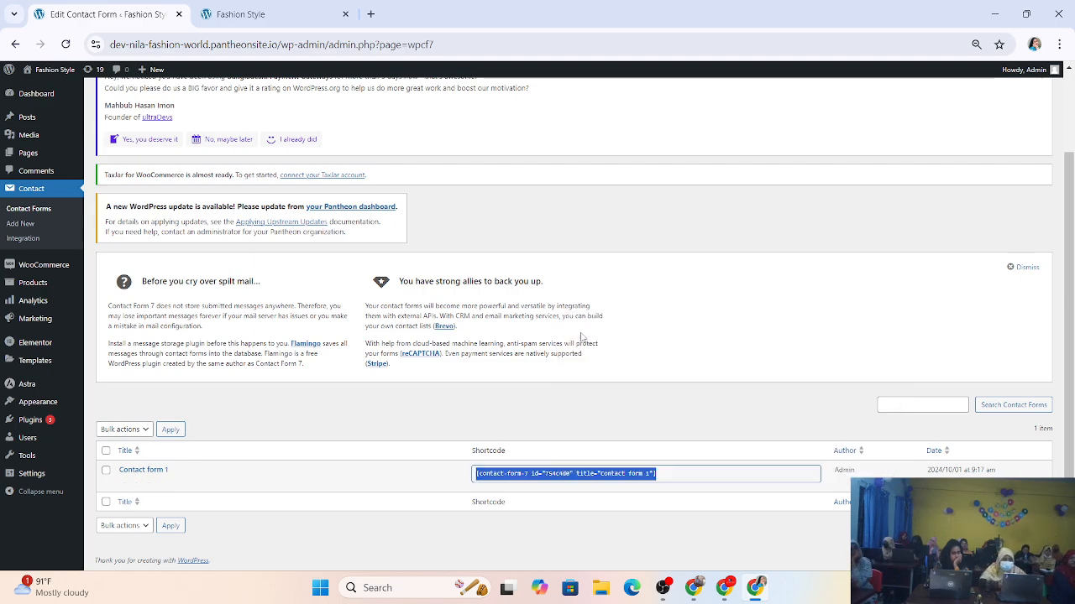
pyautogui.click(709, 245)
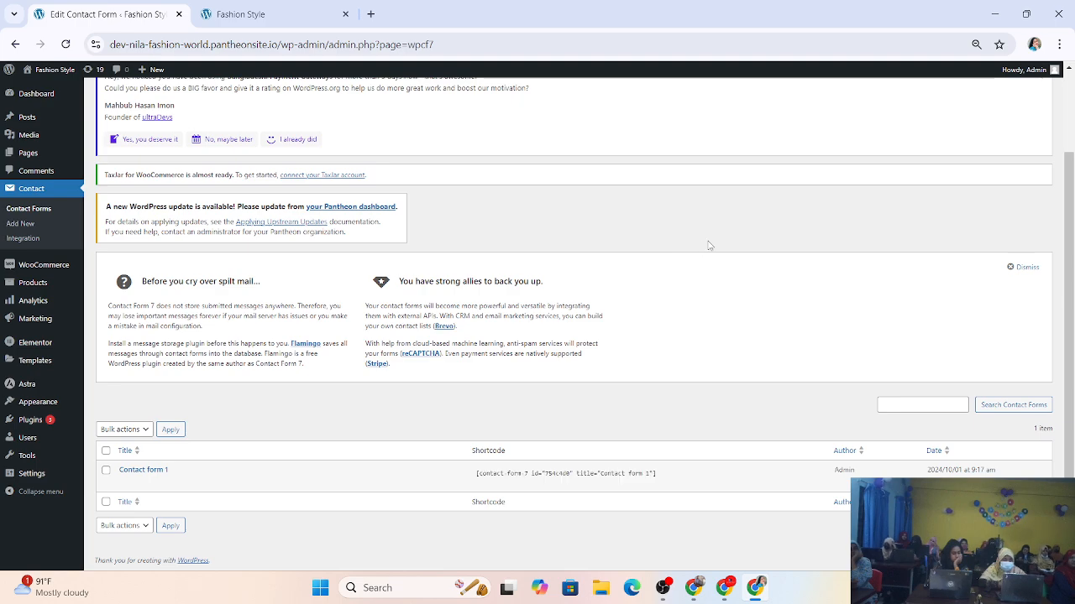
# Step: Open the list of all pages and look over the site's pages
pyautogui.click(29, 152)
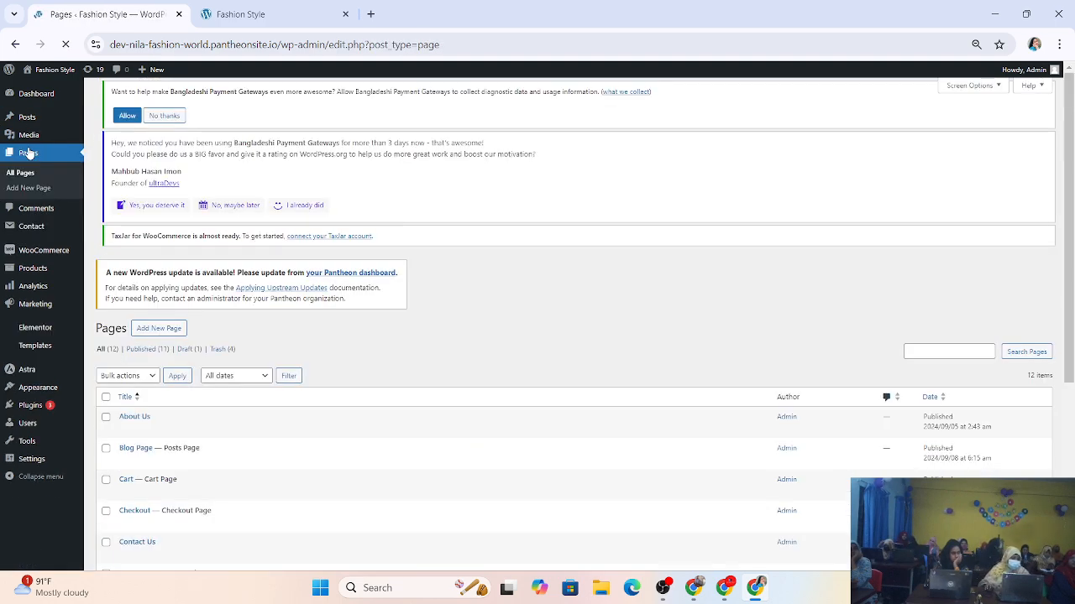
pyautogui.click(23, 175)
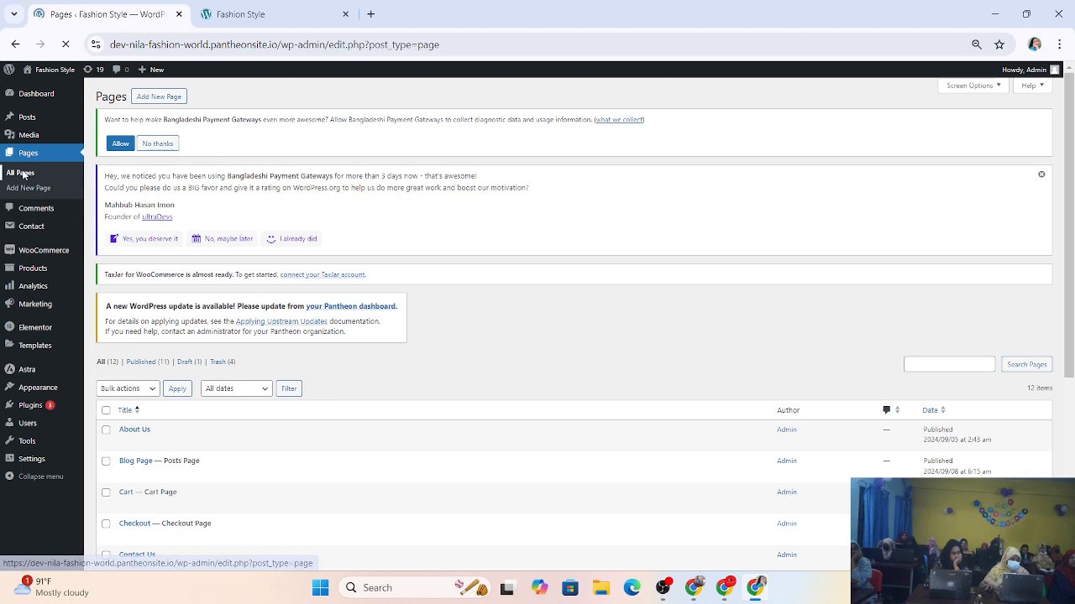
pyautogui.scroll(-3, 299, 295)
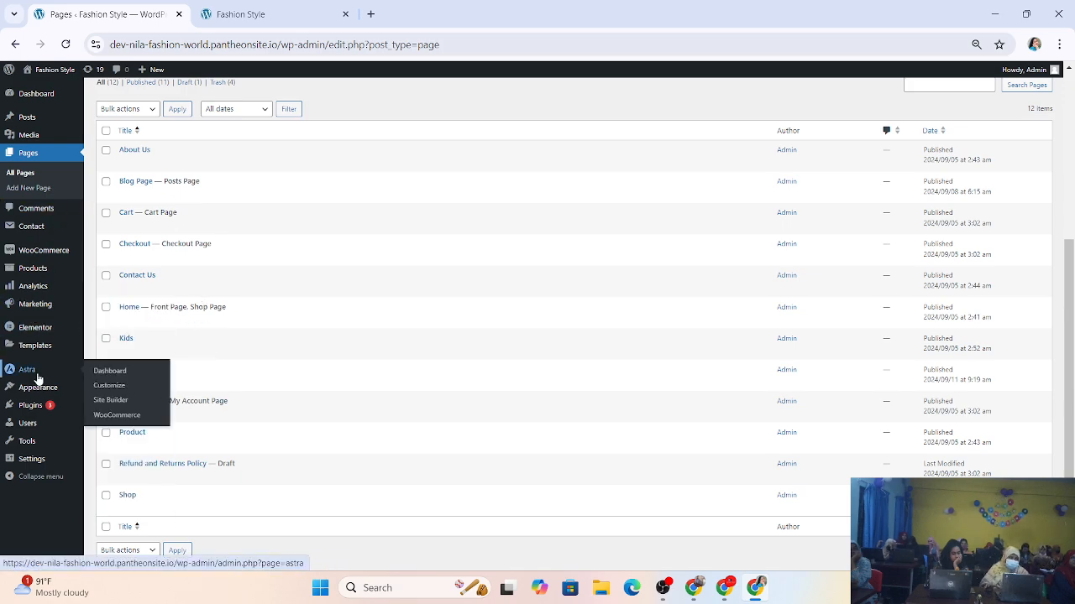
# Step: Open the Installed Plugins list and look through the plugins, including Contact Form 7 and Elementor
pyautogui.moveTo(36, 333)
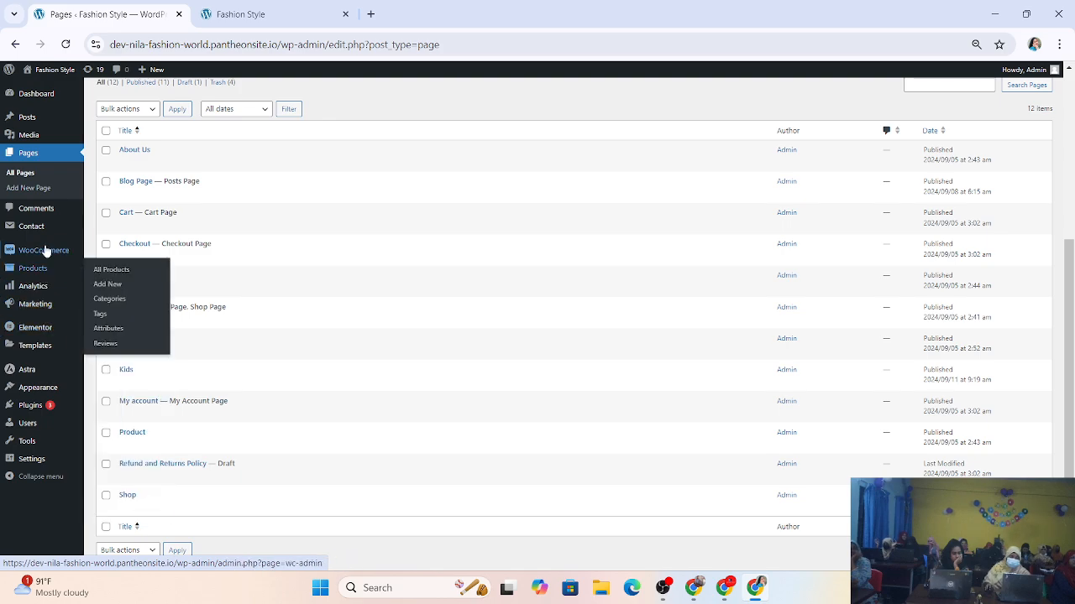
pyautogui.moveTo(34, 414)
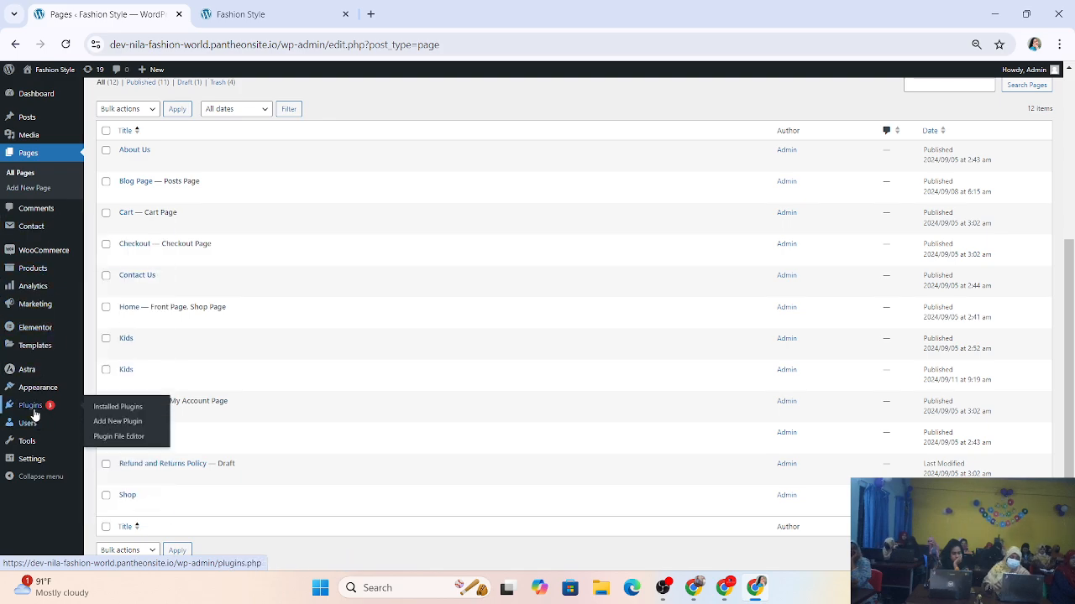
pyautogui.click(114, 408)
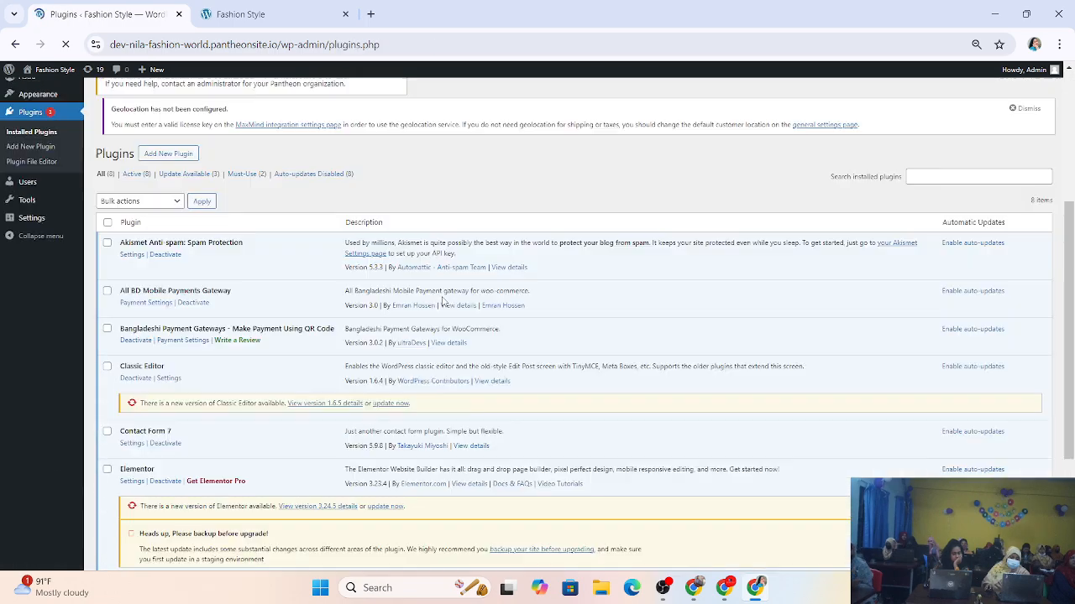
pyautogui.scroll(-3, 443, 300)
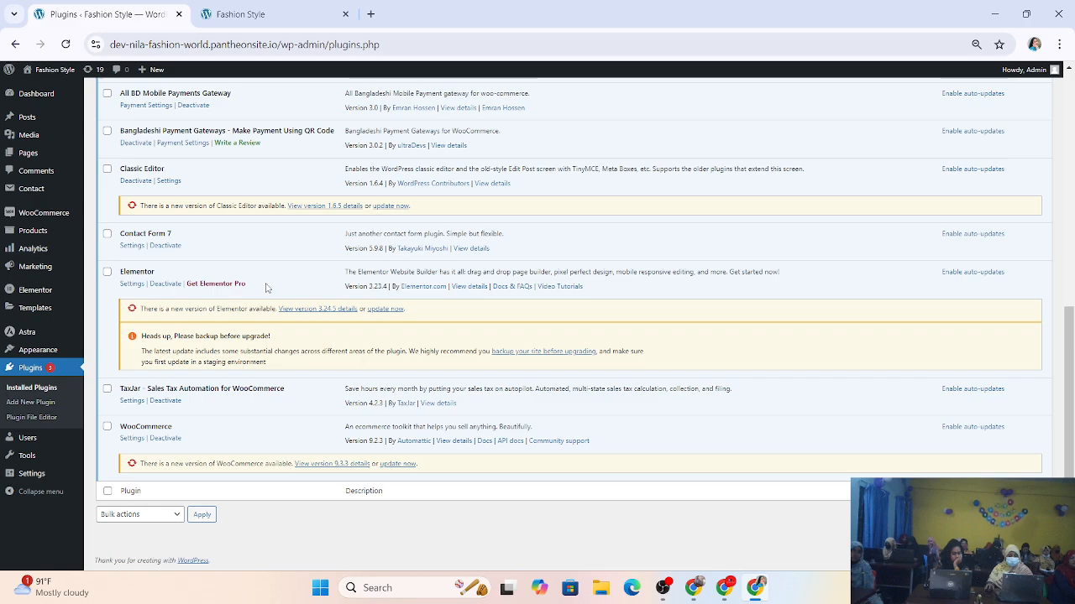
pyautogui.scroll(4, 237, 96)
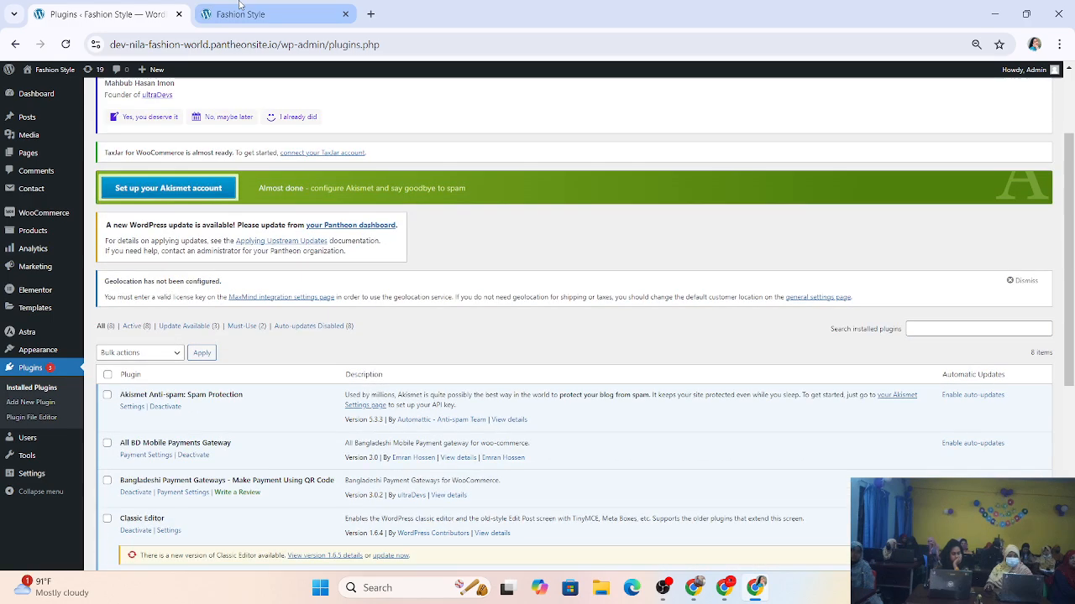
pyautogui.click(239, 7)
pyautogui.click(164, 8)
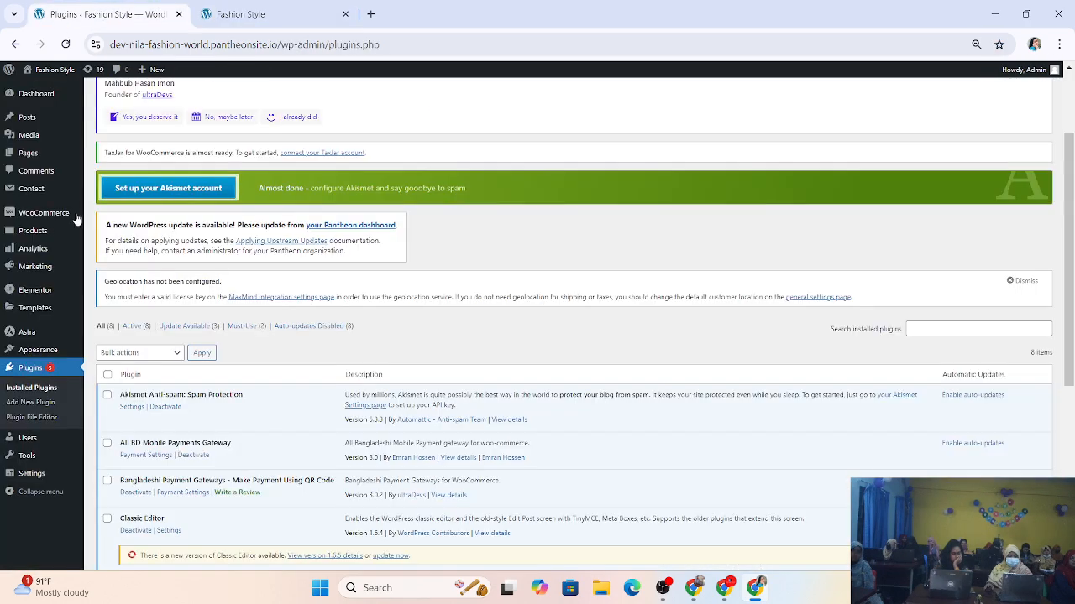
# Step: Open the Contact Us page for editing from the list of all pages, and go back to the list
pyautogui.moveTo(27, 159)
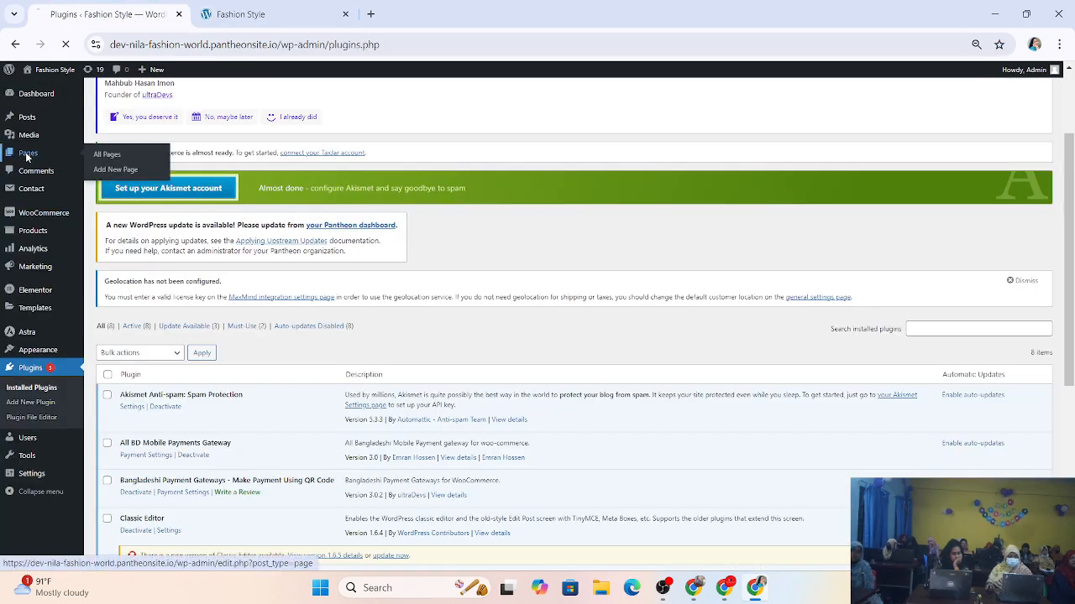
pyautogui.click(105, 156)
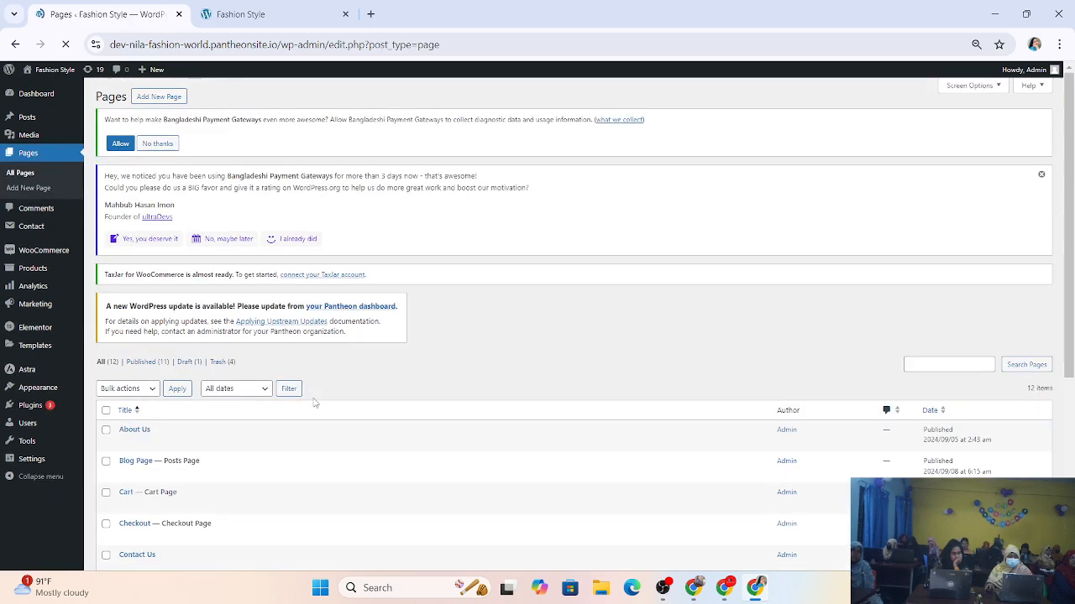
pyautogui.scroll(-3, 141, 285)
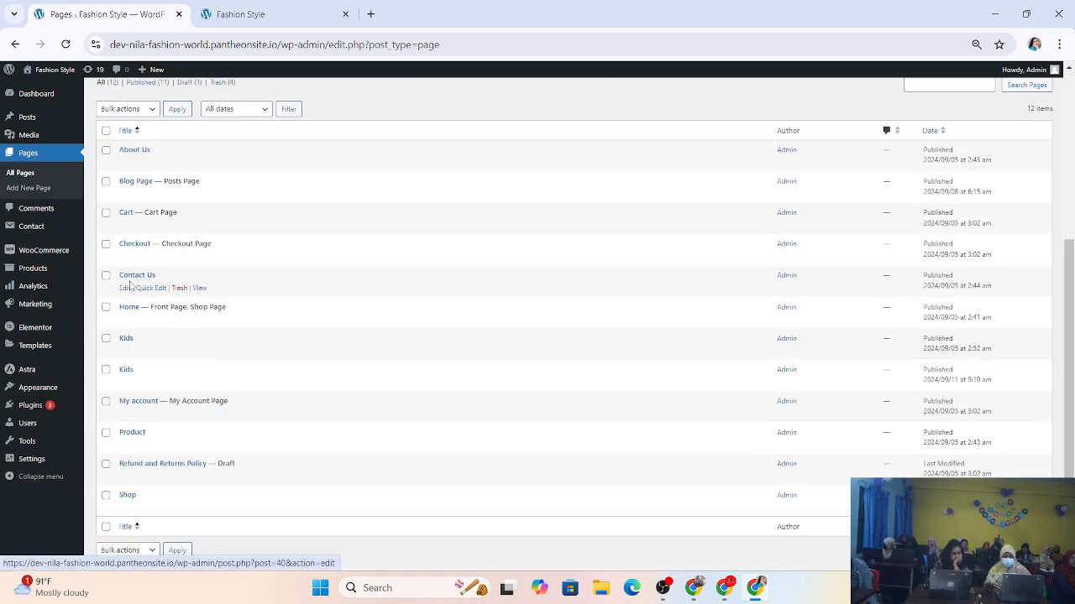
pyautogui.click(126, 289)
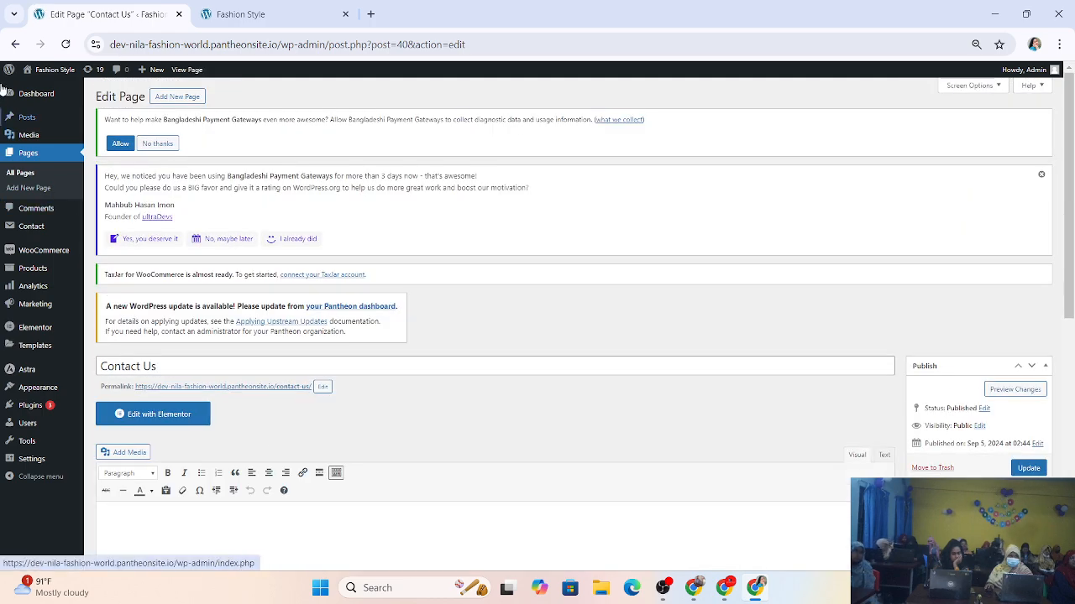
pyautogui.click(15, 44)
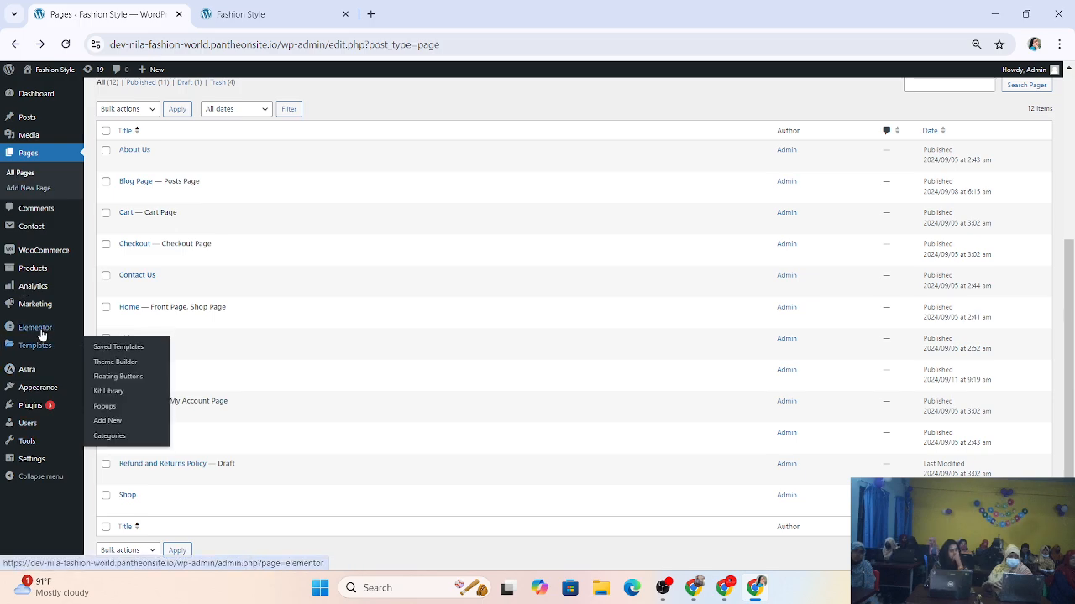
# Step: Frame Elementor and its Deactivate link in red on a capture of the Installed Plugins list, and discard the capture
pyautogui.click(31, 406)
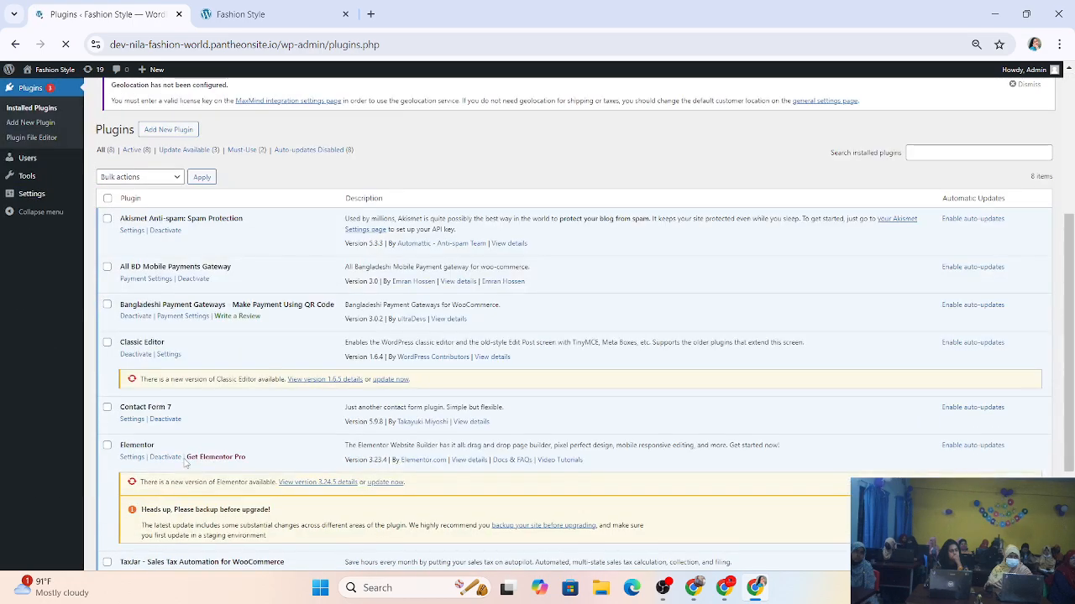
pyautogui.scroll(-2, 186, 463)
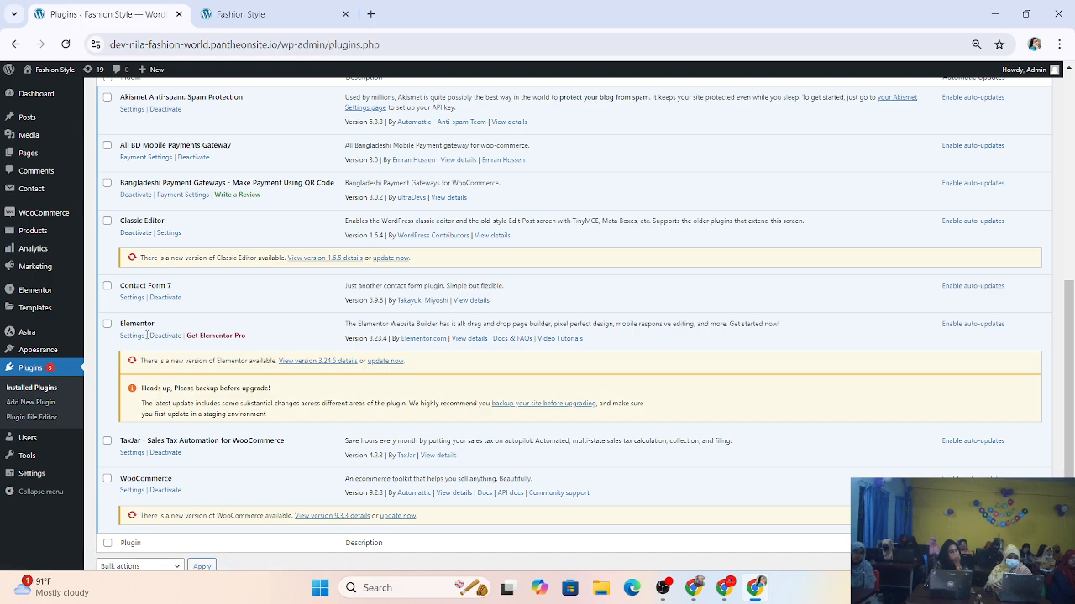
pyautogui.click(860, 588)
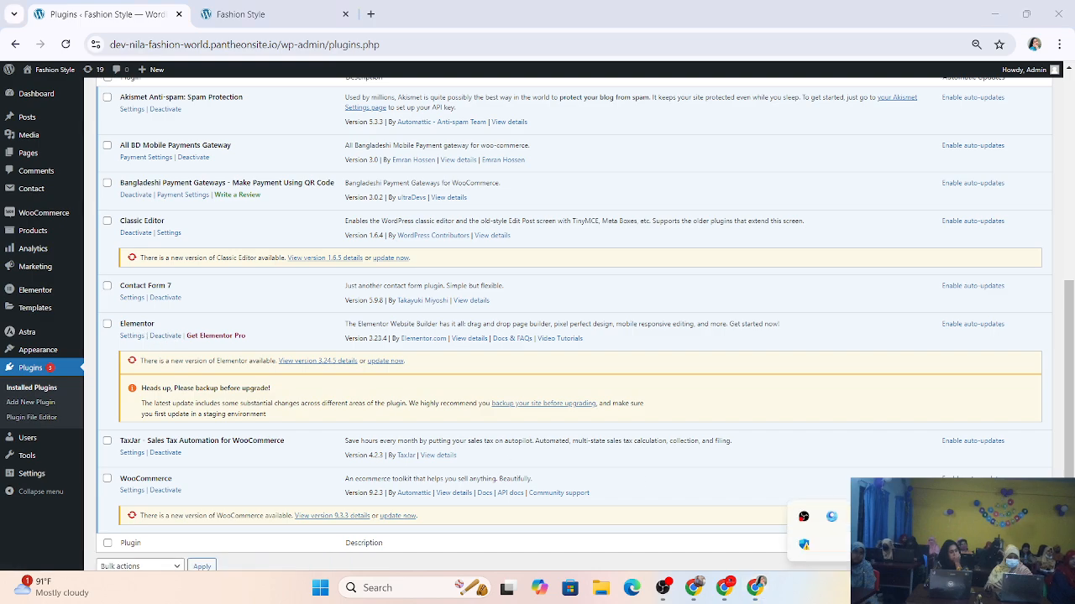
pyautogui.click(859, 517)
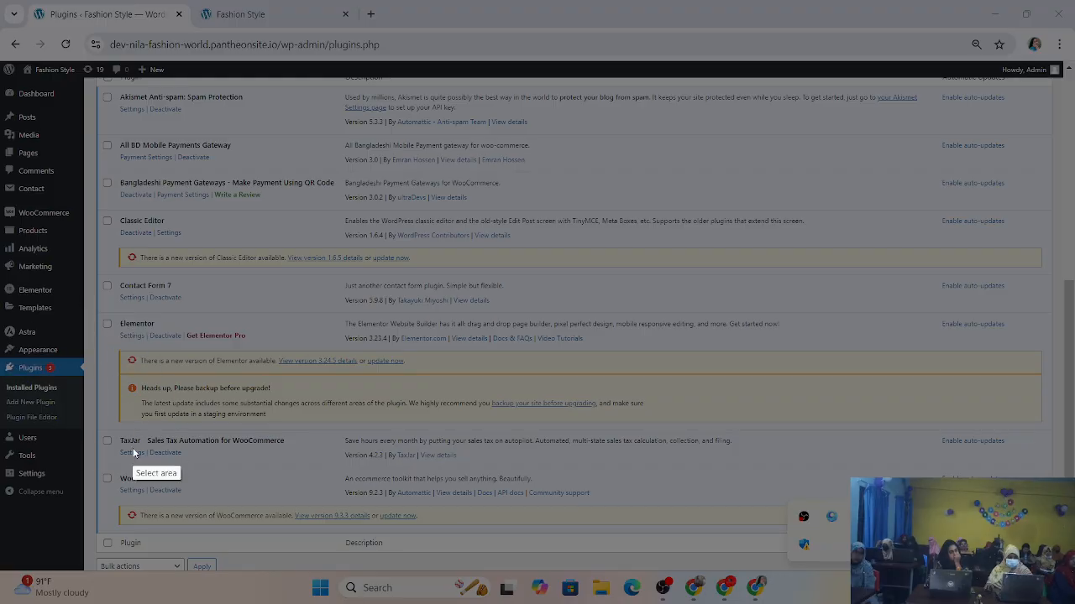
pyautogui.moveTo(103, 310); pyautogui.dragTo(435, 350)
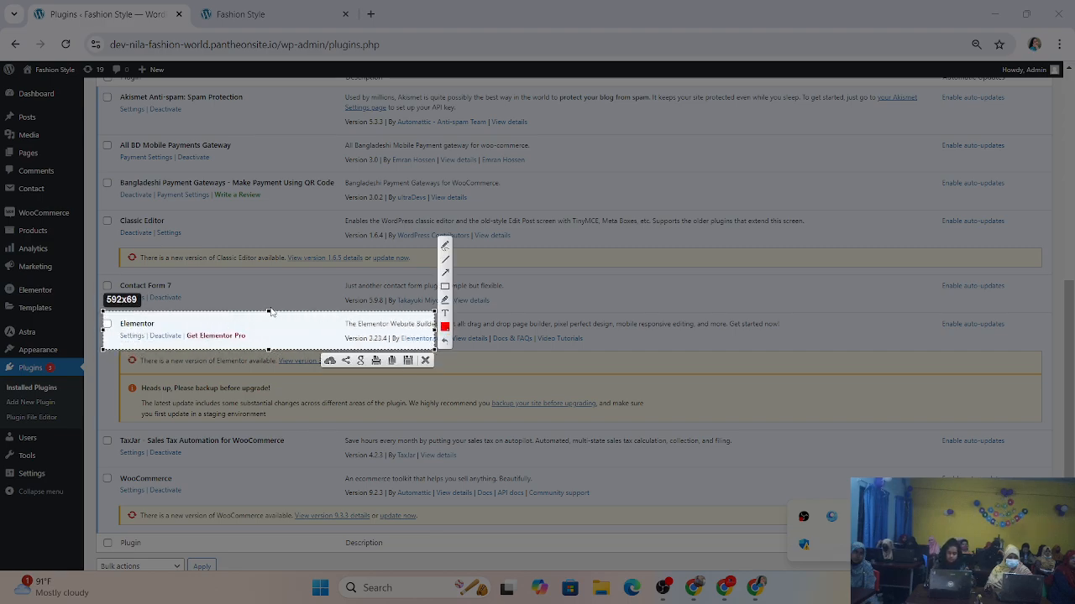
pyautogui.moveTo(269, 311); pyautogui.dragTo(269, 72)
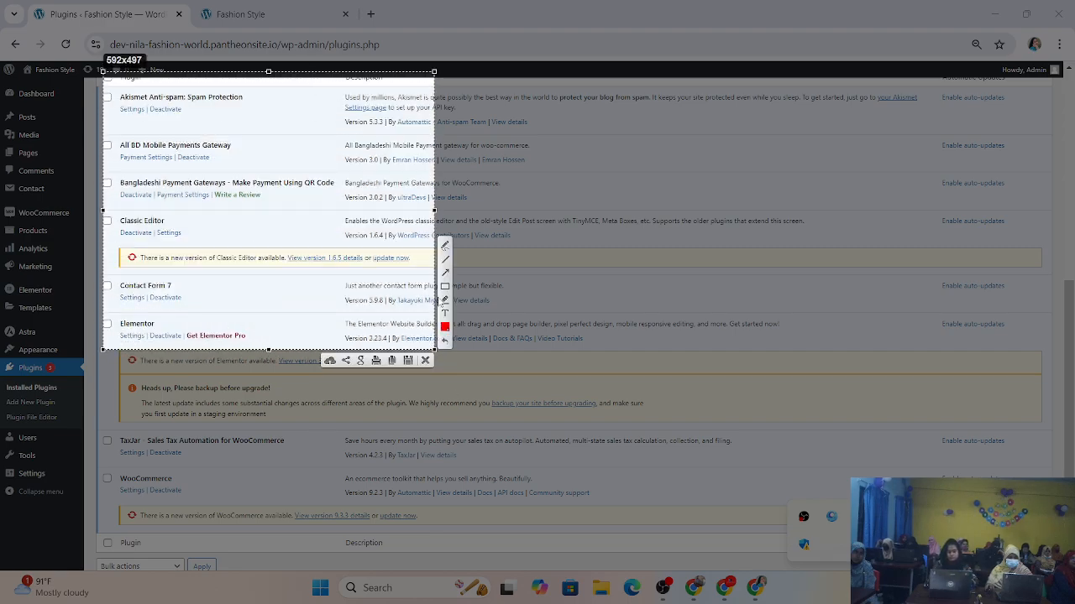
pyautogui.click(445, 285)
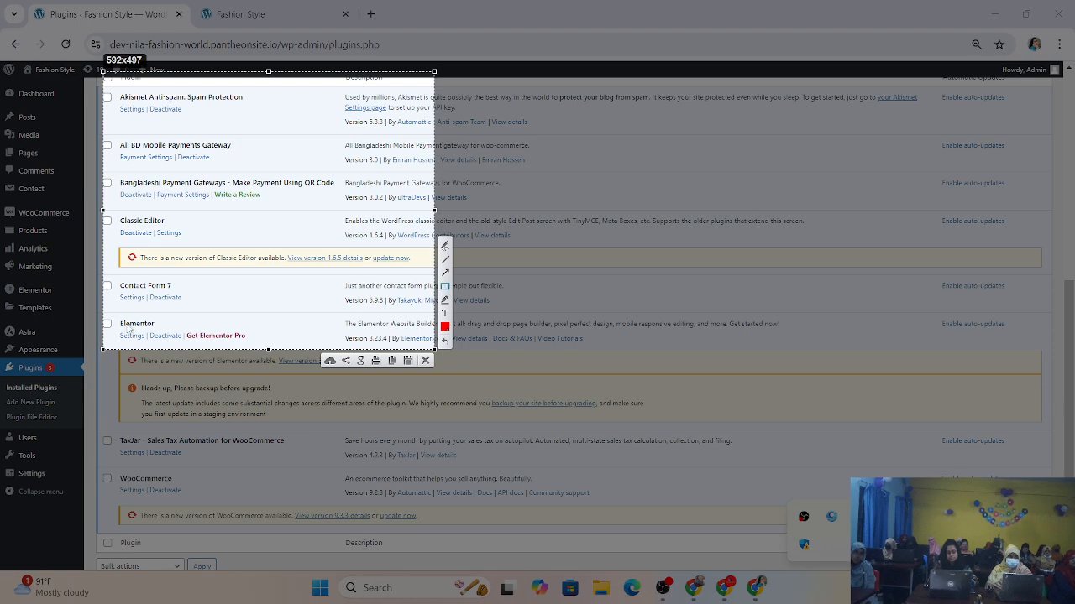
pyautogui.moveTo(115, 317); pyautogui.dragTo(287, 351)
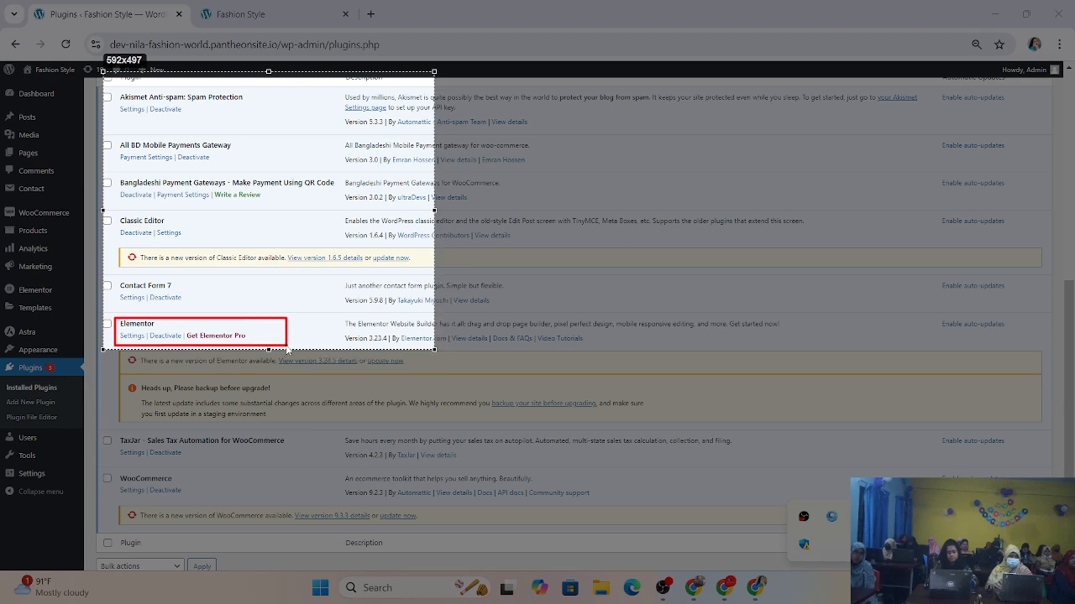
pyautogui.moveTo(147, 327); pyautogui.dragTo(187, 344)
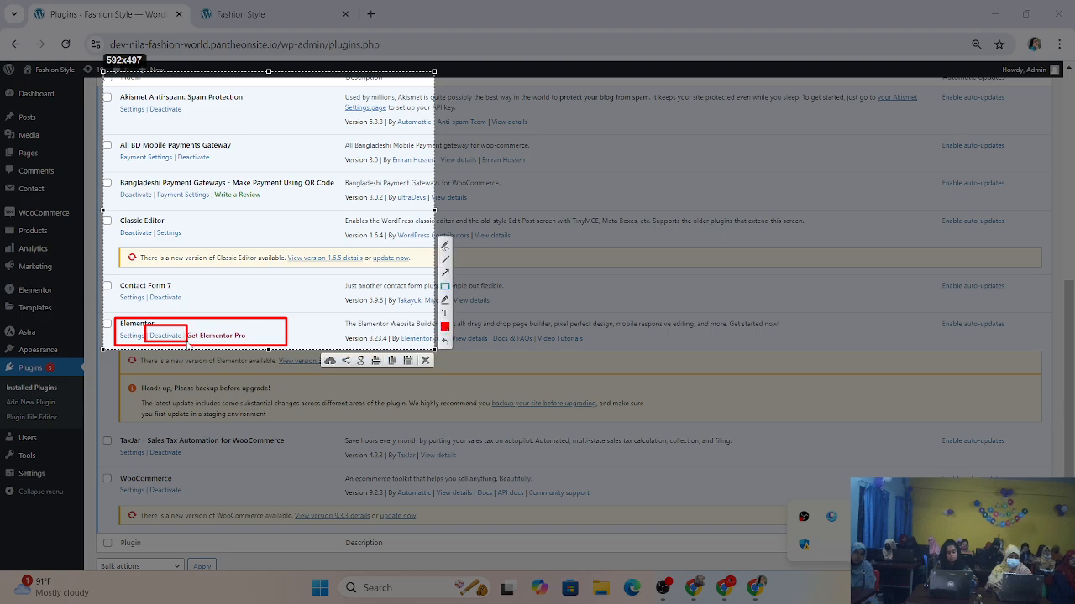
pyautogui.click(426, 361)
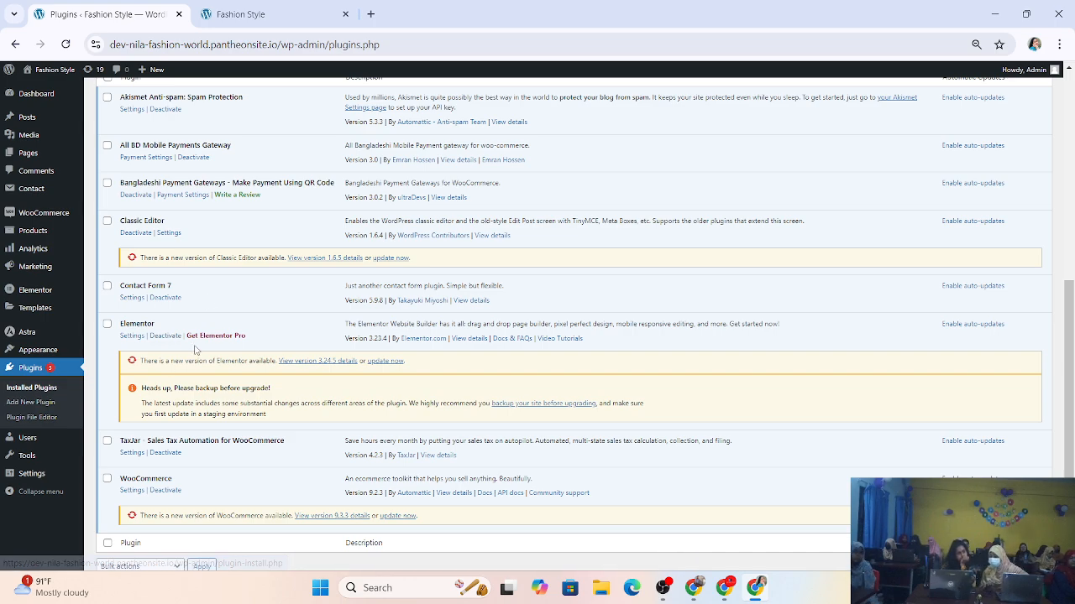
# Step: Open the list of all pages and locate the Contact Us page
pyautogui.click(42, 155)
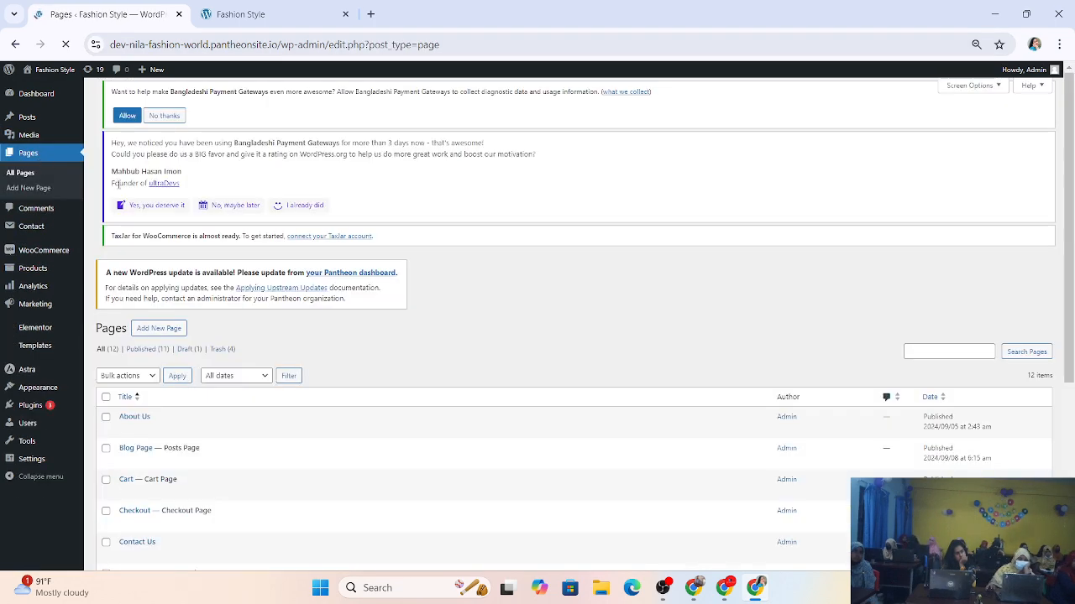
pyautogui.scroll(-2, 143, 429)
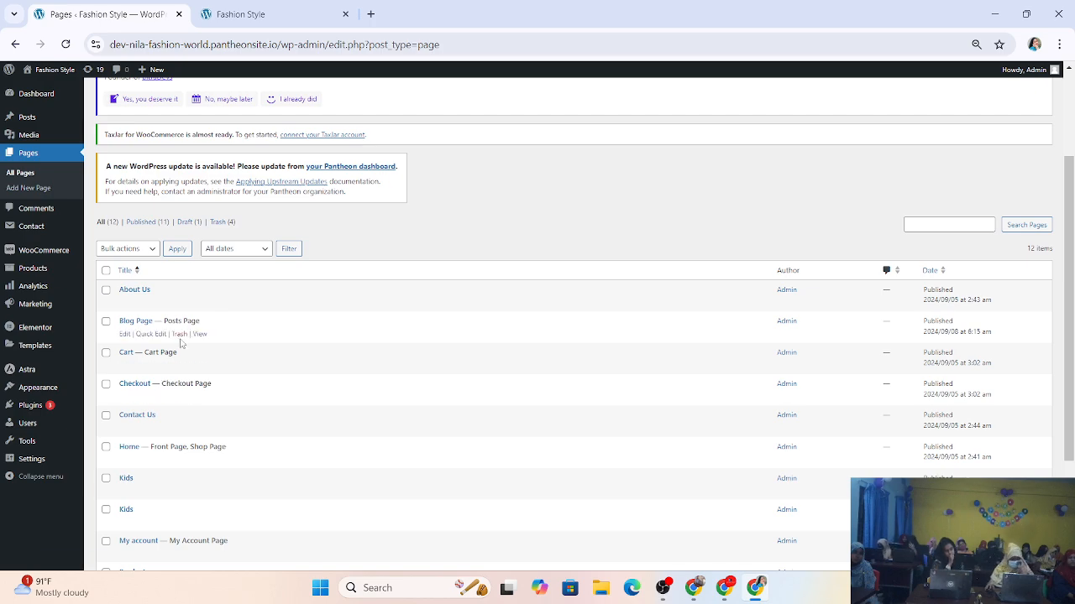
pyautogui.scroll(-2, 180, 342)
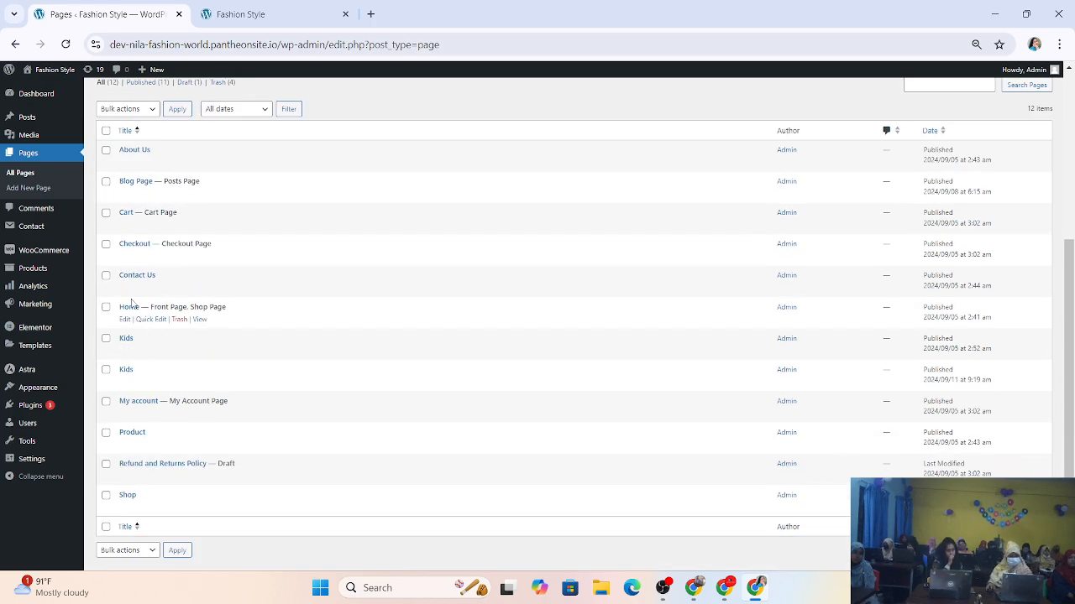
# Step: Open the Contact Us page for editing, return to the list of all pages and look through it
pyautogui.click(125, 288)
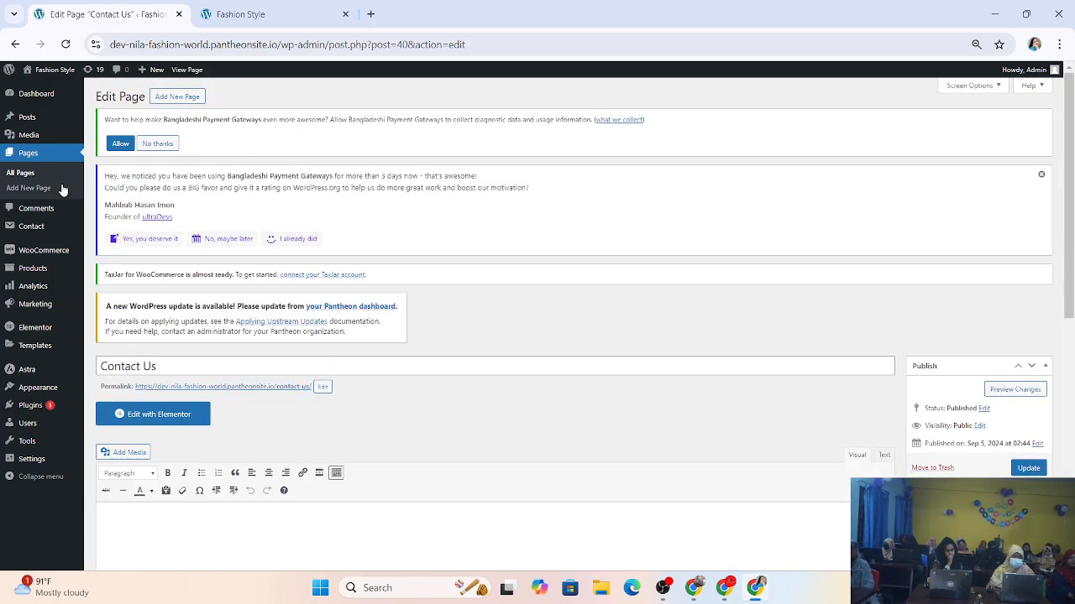
pyautogui.click(15, 44)
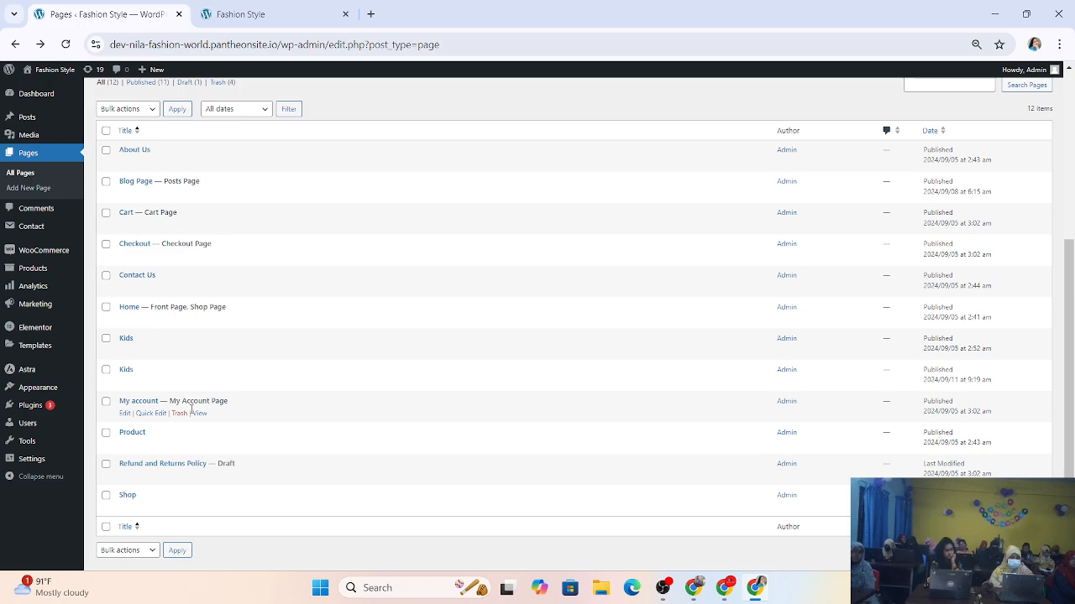
pyautogui.scroll(2, 192, 408)
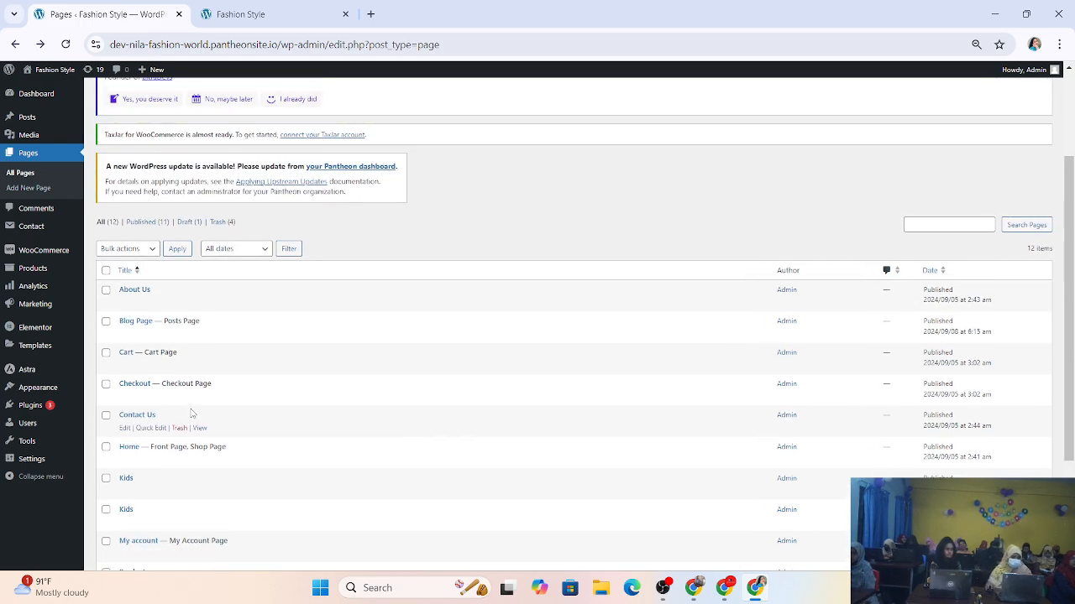
pyautogui.scroll(2, 160, 307)
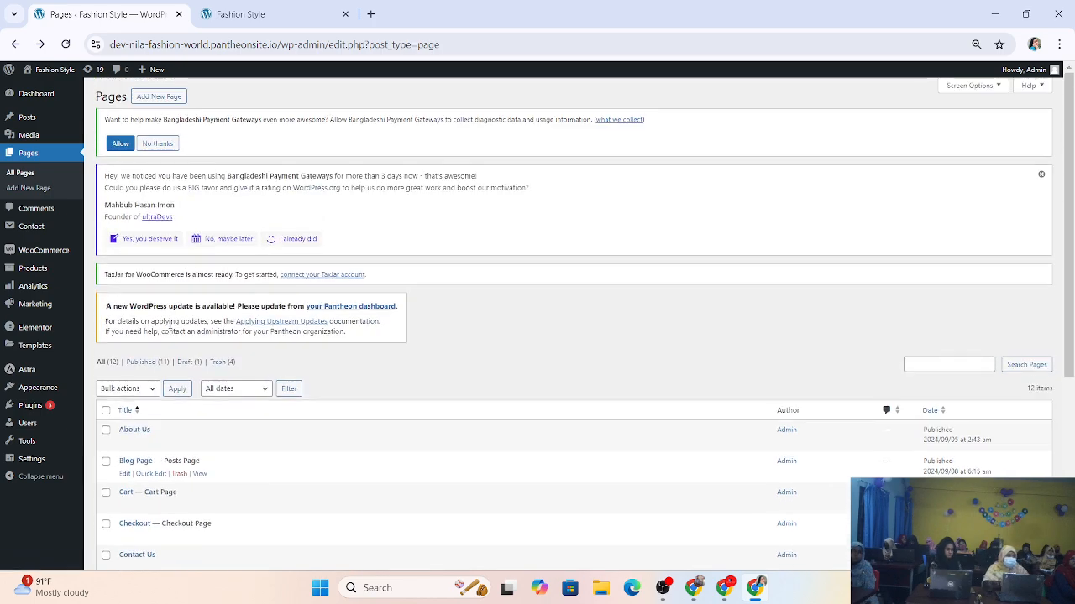
pyautogui.scroll(-3, 169, 325)
pyautogui.scroll(-2, 169, 325)
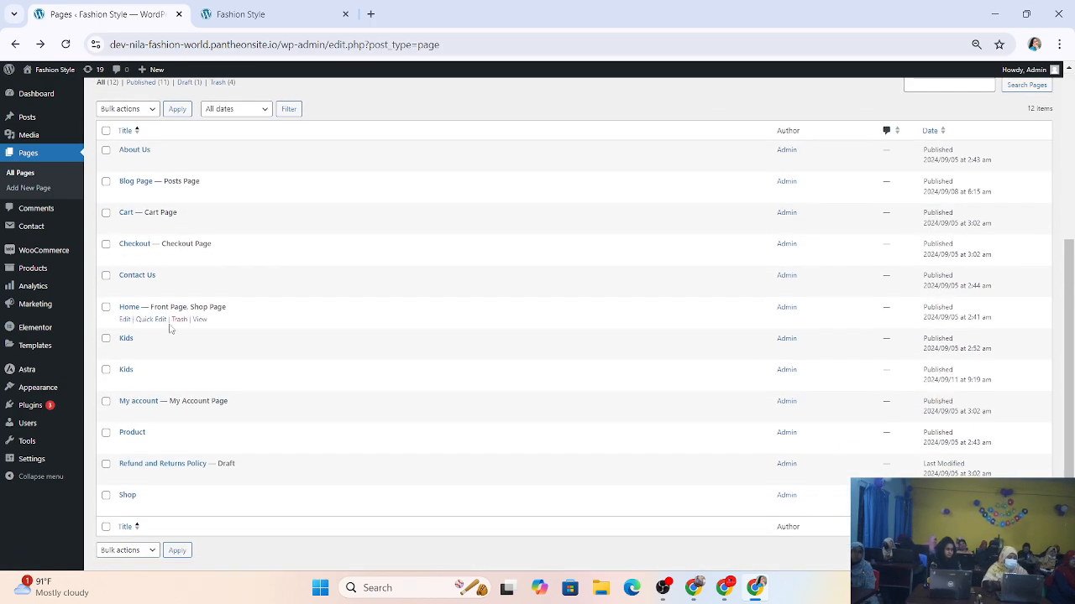
pyautogui.scroll(2, 170, 328)
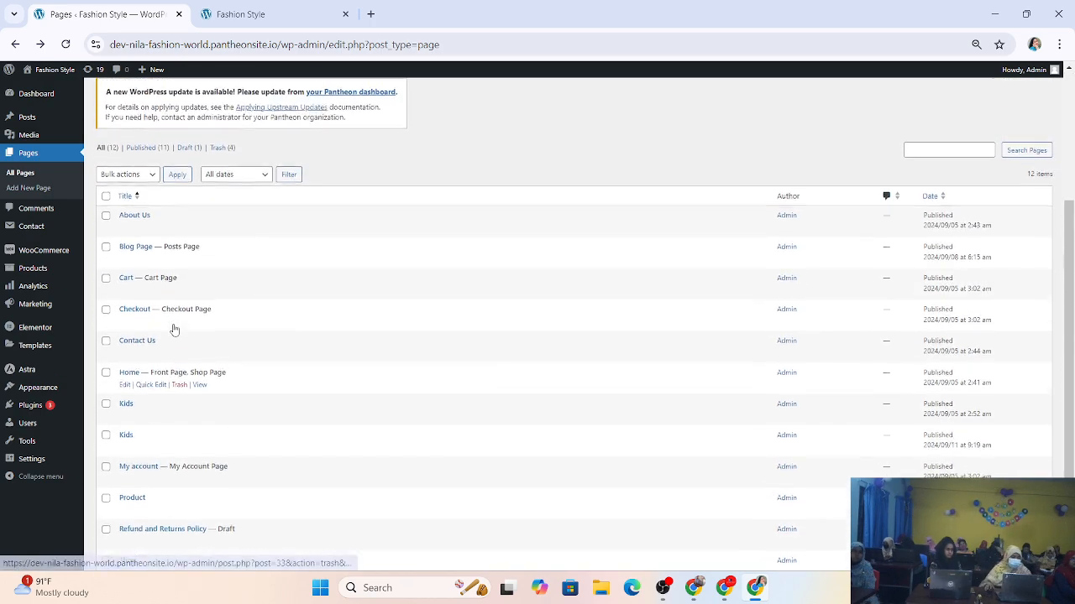
pyautogui.scroll(-2, 167, 328)
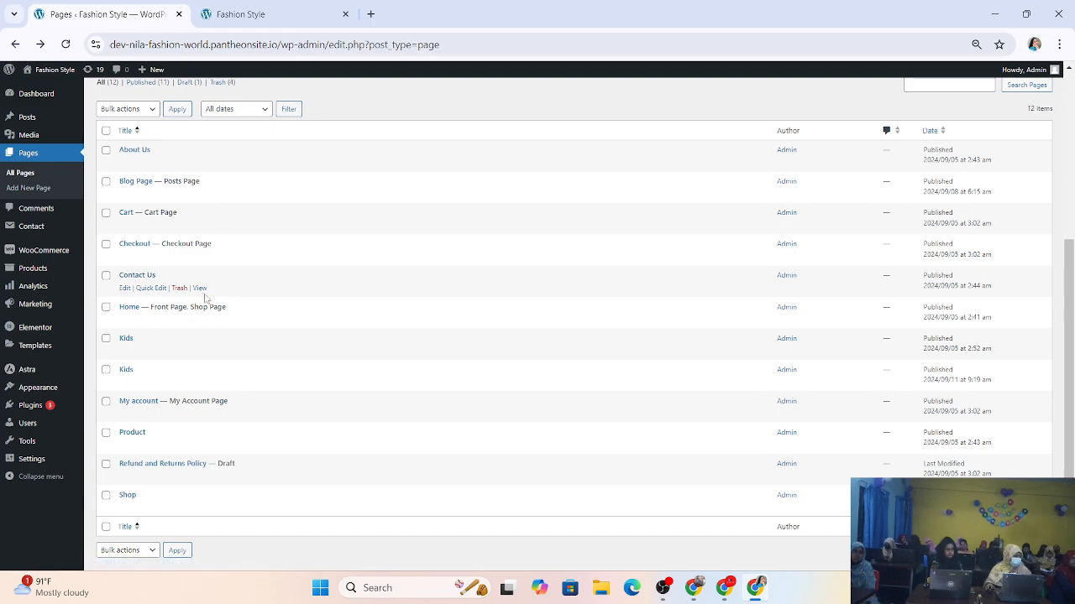
# Step: Open the Contact Us page for editing with Elementor and skip the AI trial notification
pyautogui.click(124, 288)
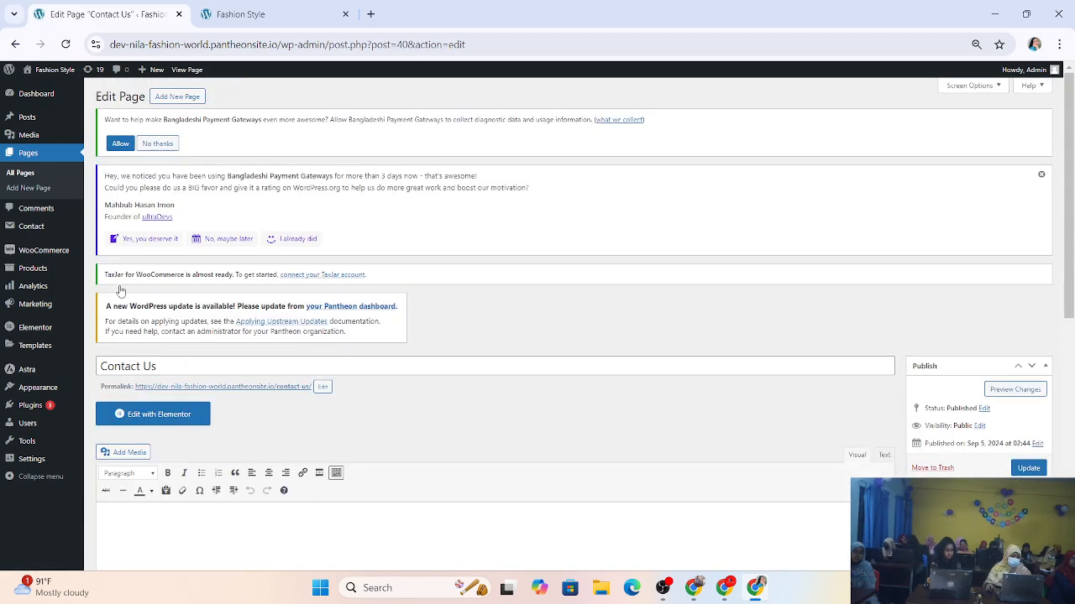
pyautogui.scroll(-2, 360, 455)
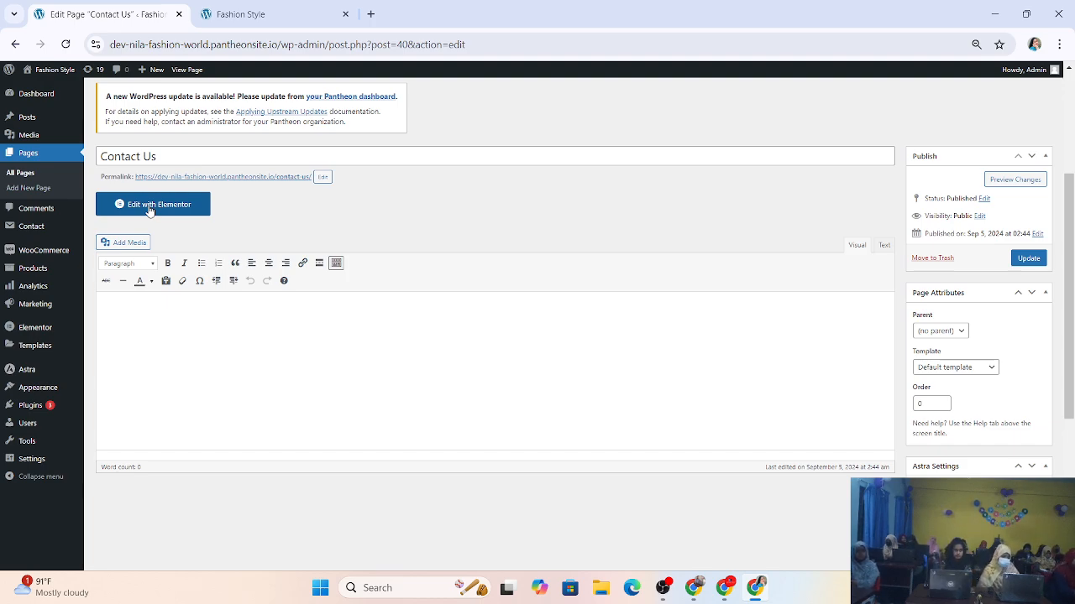
pyautogui.click(150, 207)
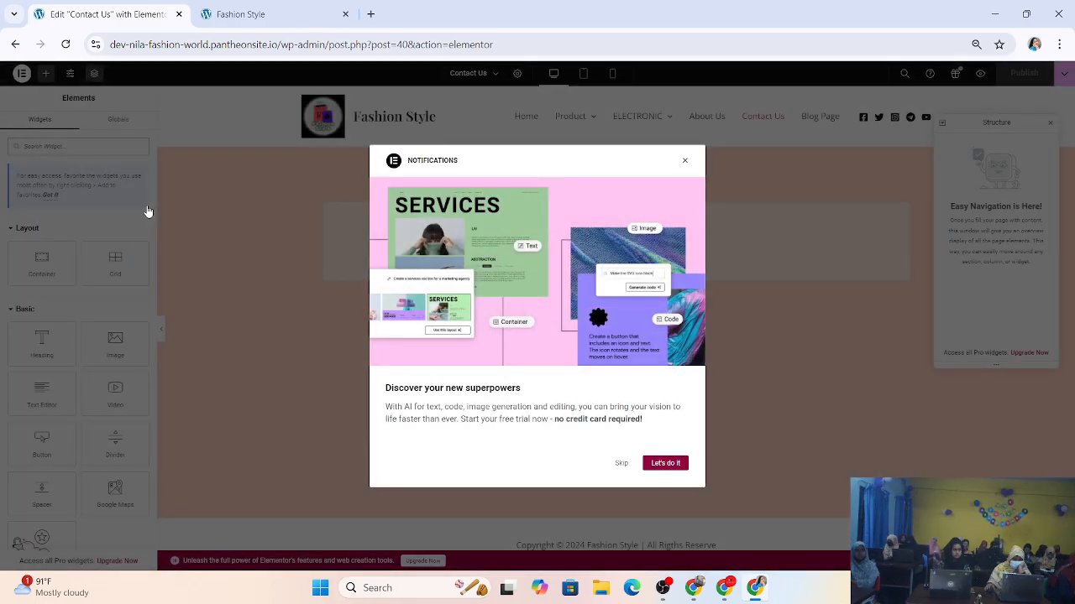
pyautogui.click(622, 464)
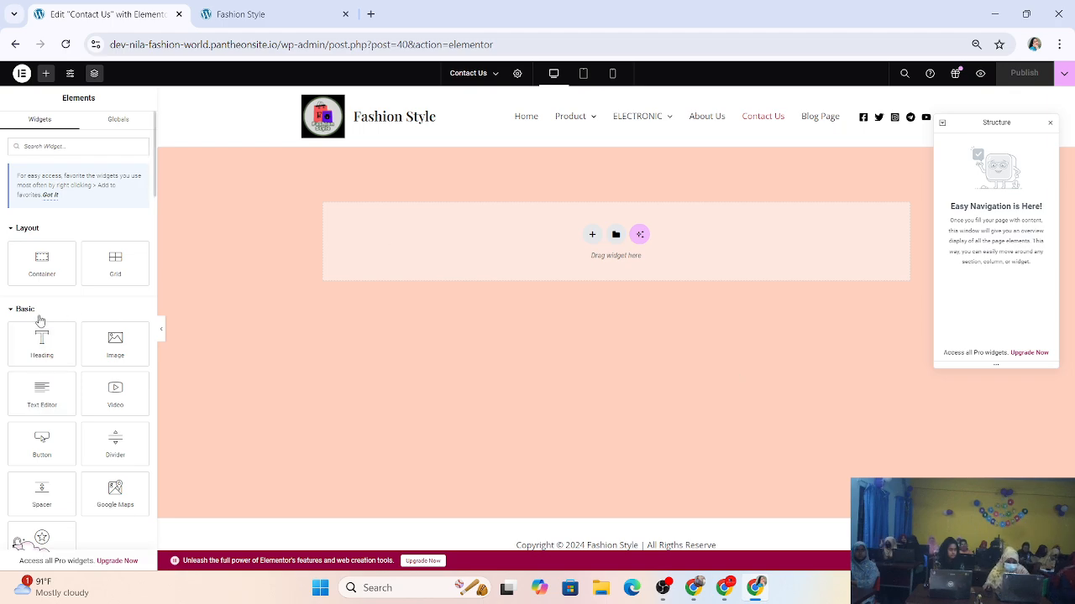
# Step: Look through the available Elementor widgets and close the floating Structure window
pyautogui.scroll(-4, 39, 321)
pyautogui.scroll(-15, 40, 321)
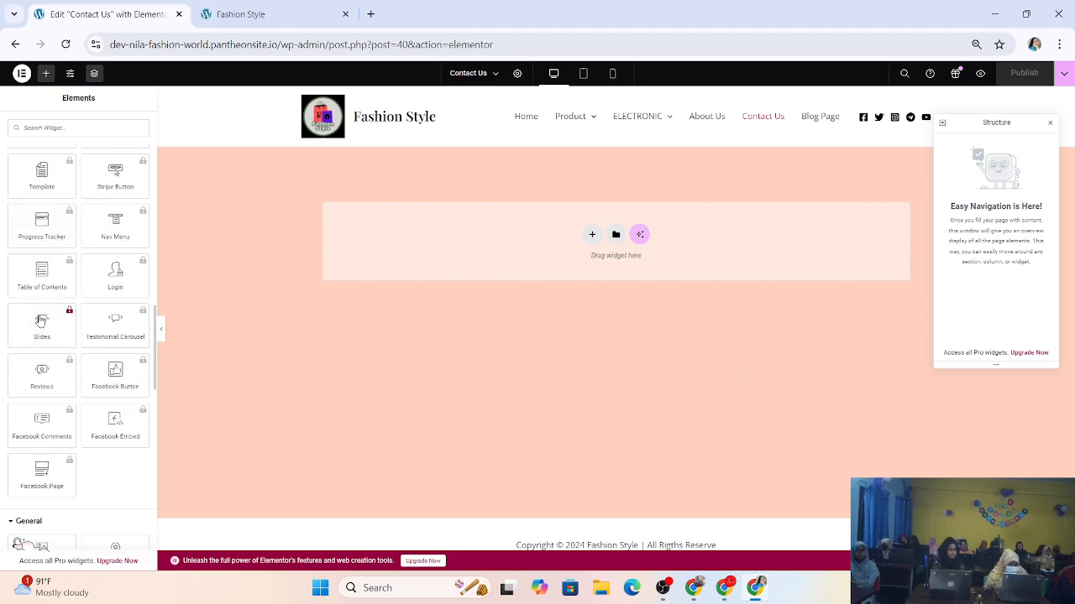
pyautogui.scroll(-3, 39, 320)
pyautogui.scroll(16, 40, 321)
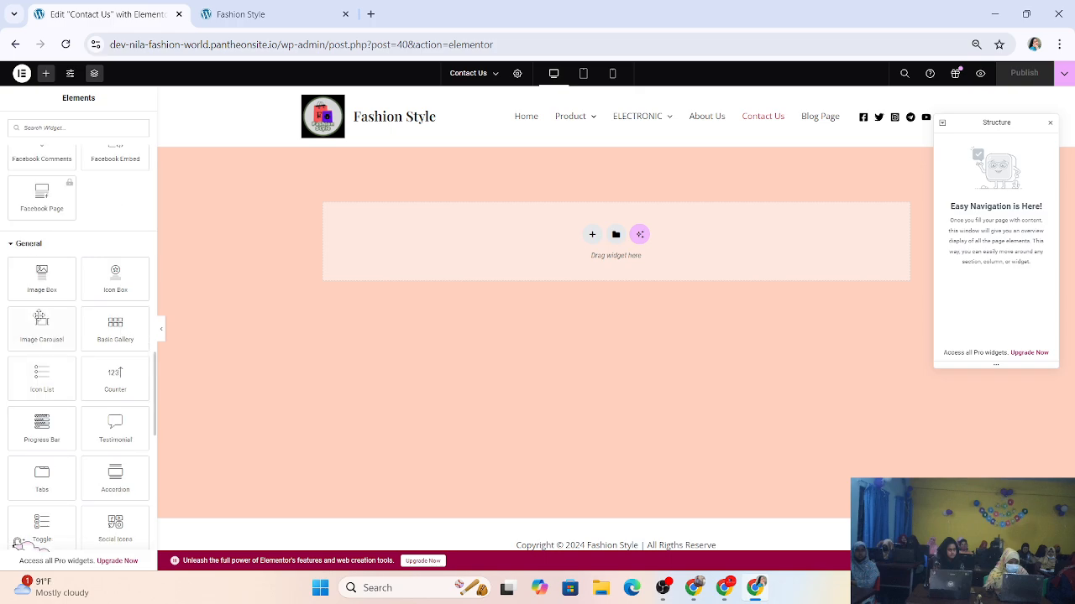
pyautogui.scroll(8, 40, 321)
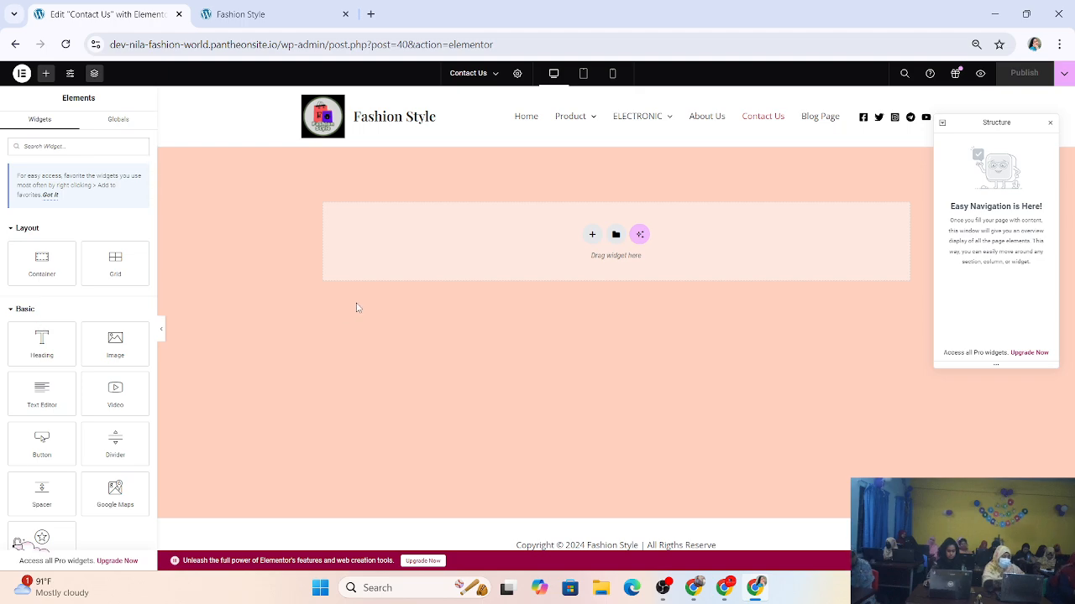
pyautogui.click(1051, 124)
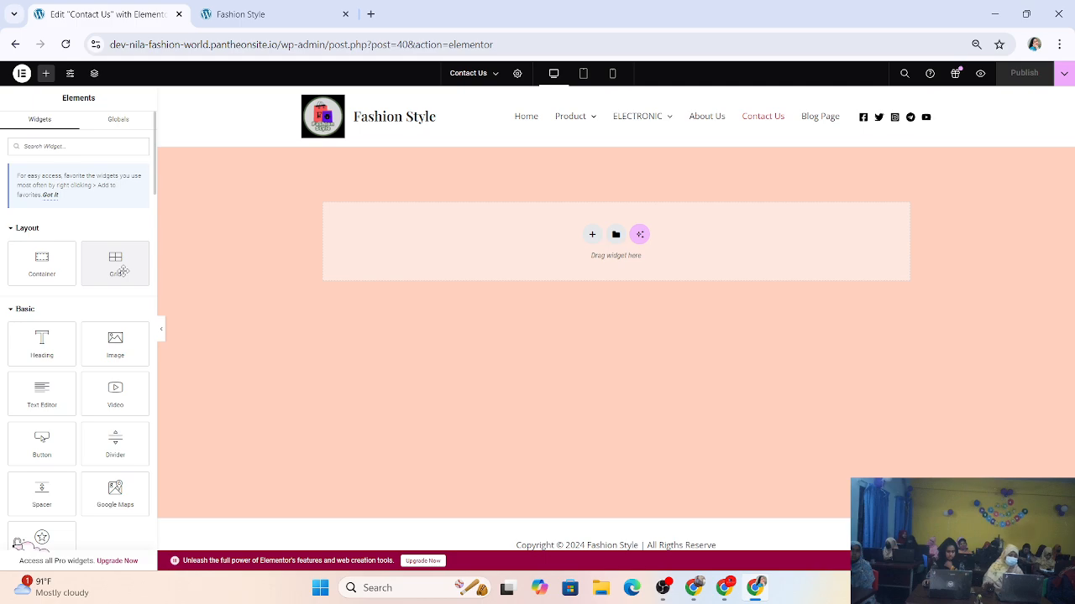
# Step: Examine the Layout, Basic and Pro widget groups offered for building the Contact Us page
pyautogui.scroll(-3, 17, 252)
pyautogui.scroll(3, 17, 251)
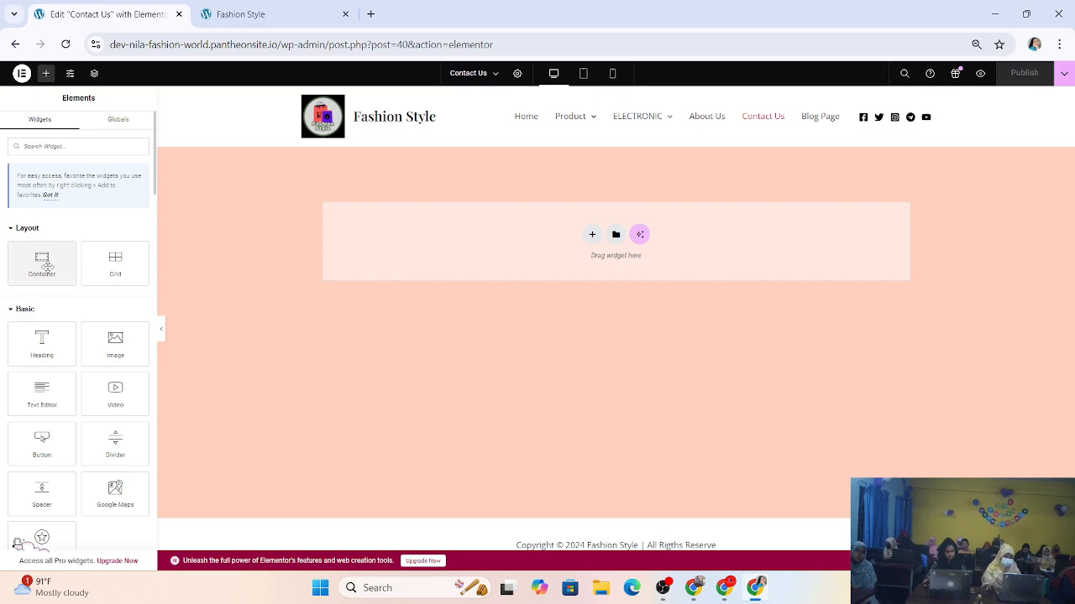
pyautogui.scroll(-1, 43, 311)
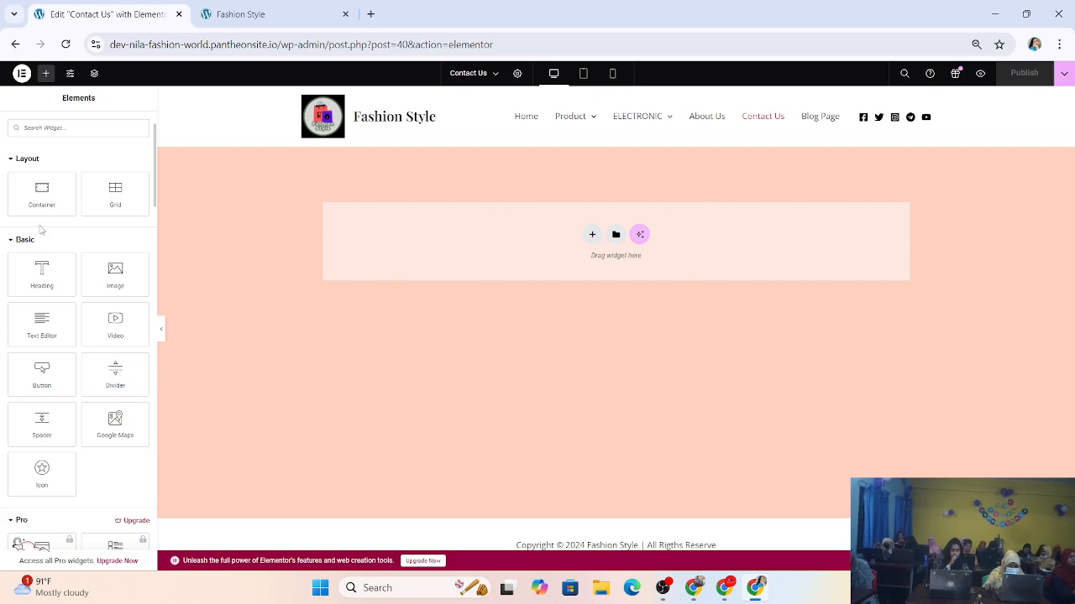
pyautogui.scroll(-1, 132, 372)
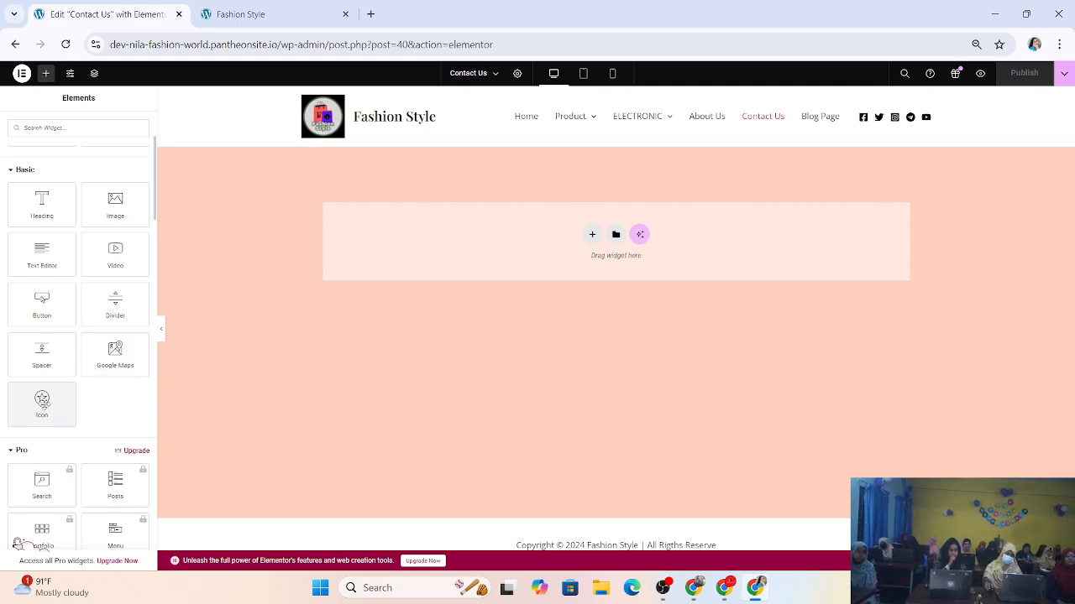
pyautogui.scroll(-3, 44, 403)
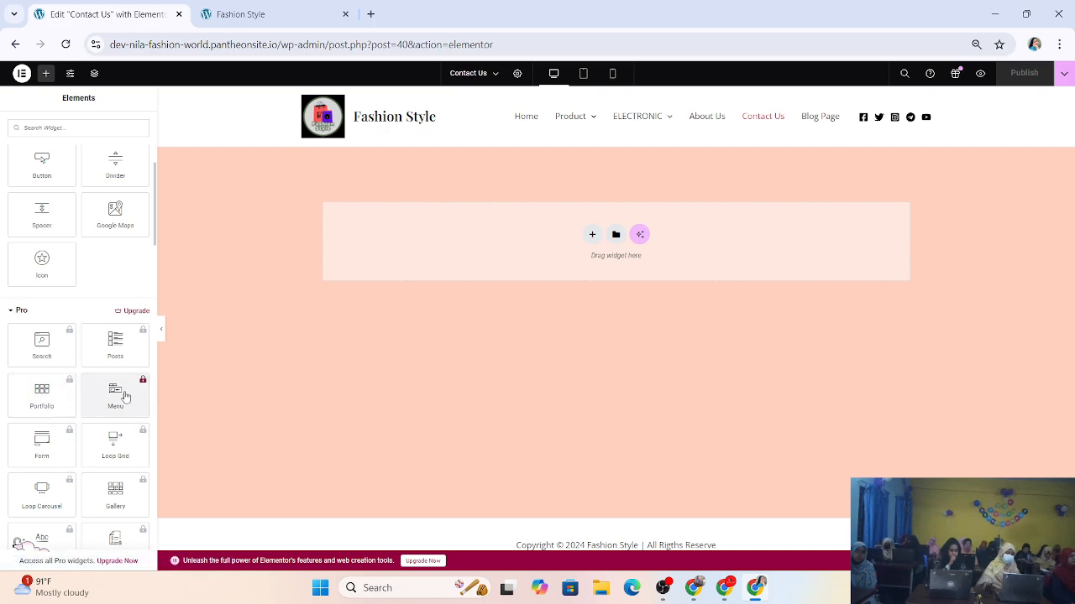
pyautogui.scroll(-6, 77, 470)
pyautogui.scroll(6, 78, 386)
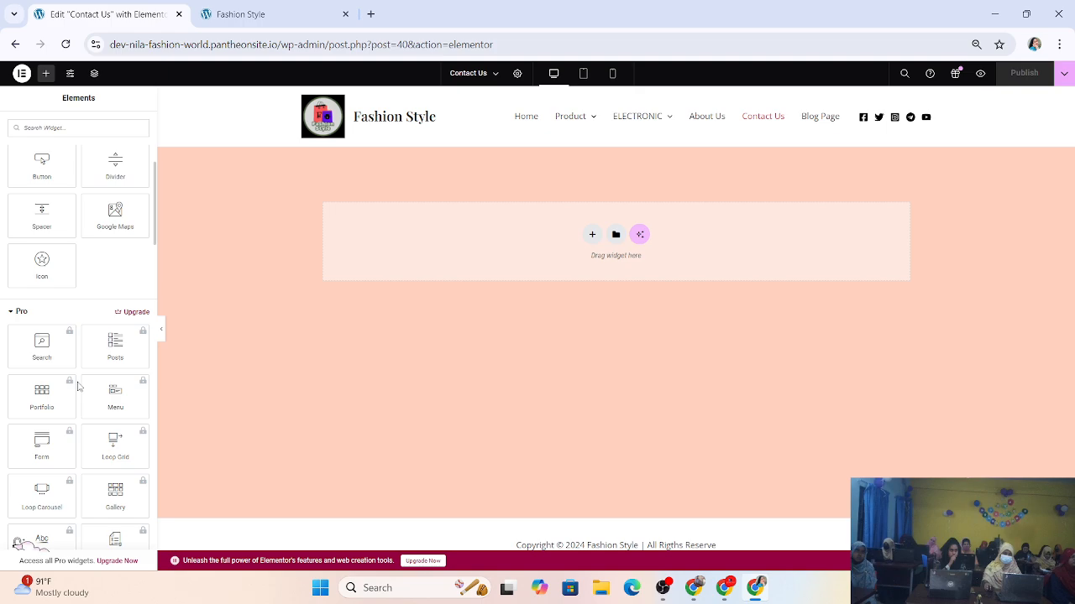
pyautogui.scroll(6, 78, 386)
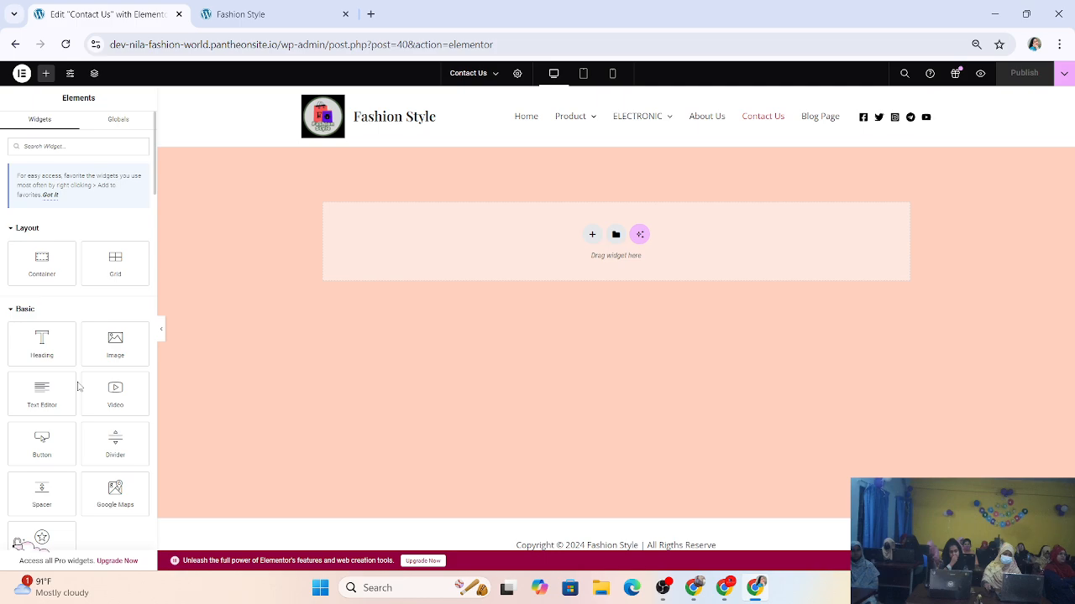
pyautogui.scroll(-3, 78, 386)
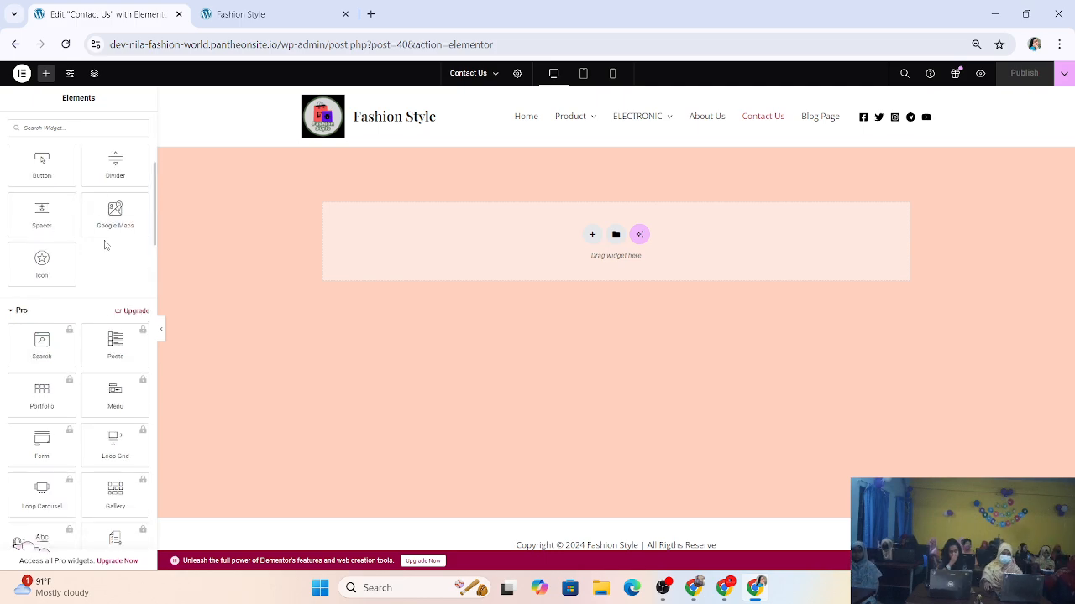
pyautogui.scroll(3, 105, 246)
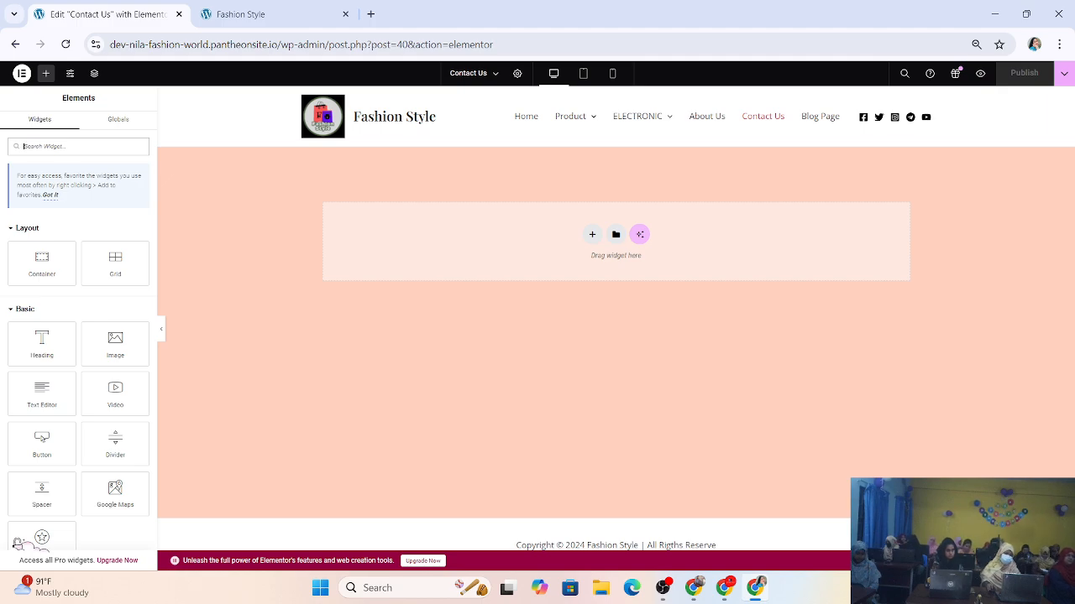
# Step: Frame the add-container control in red on a capture of the empty Contact Us canvas, and discard the capture
pyautogui.click(862, 588)
pyautogui.click(887, 517)
pyautogui.moveTo(316, 187); pyautogui.dragTo(948, 309)
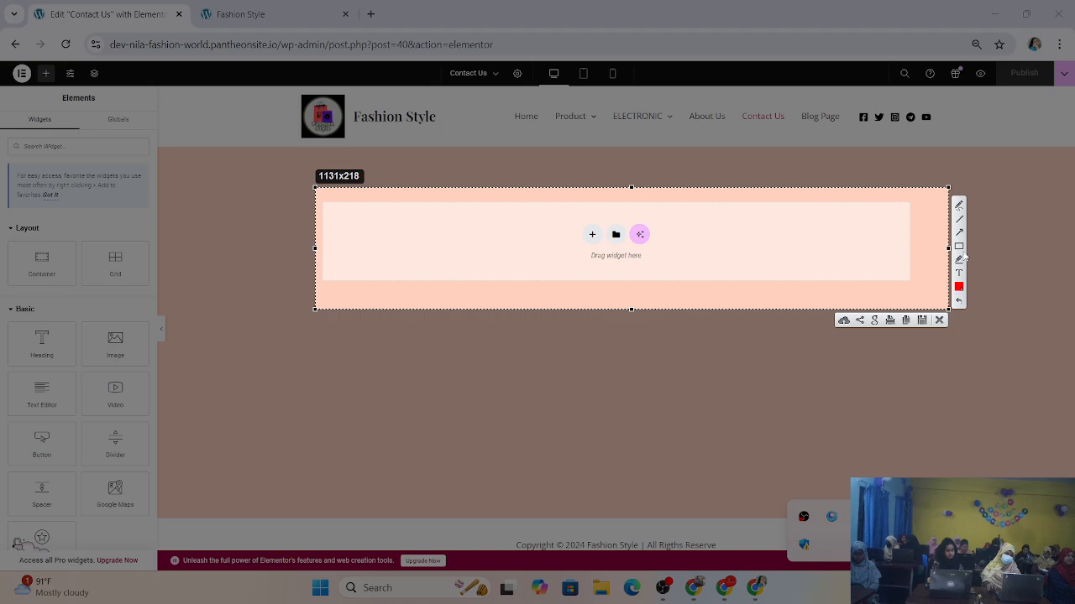
pyautogui.click(959, 246)
pyautogui.moveTo(544, 217)
pyautogui.mouseDown()
pyautogui.moveTo(598, 242)
pyautogui.moveTo(604, 259)
pyautogui.mouseUp()
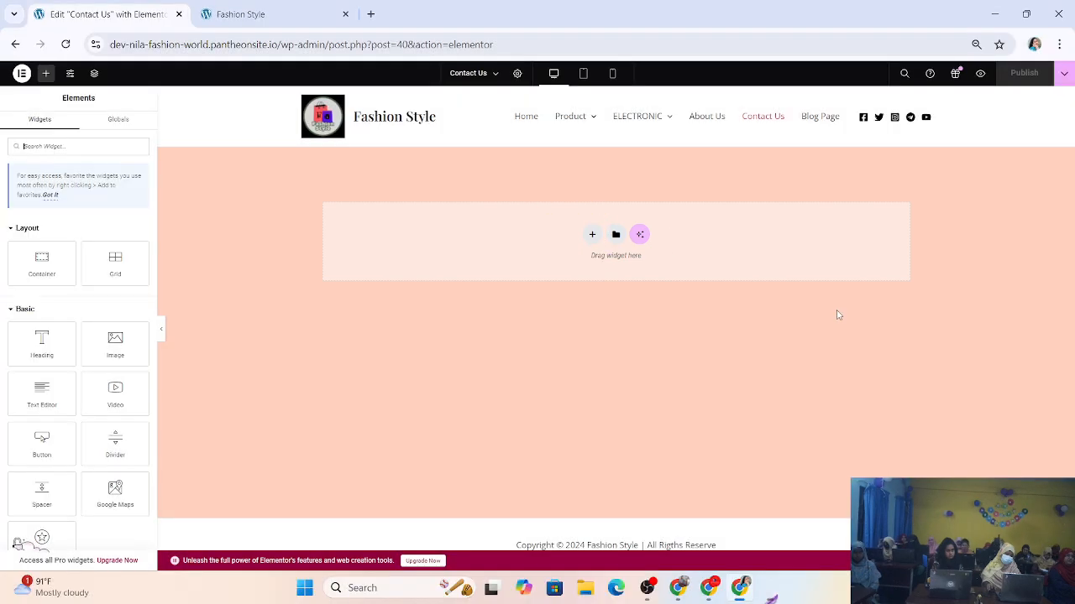
pyautogui.click(938, 320)
# Step: Try a Flexbox container with two equal columns on the Contact Us page, and delete it
pyautogui.click(592, 234)
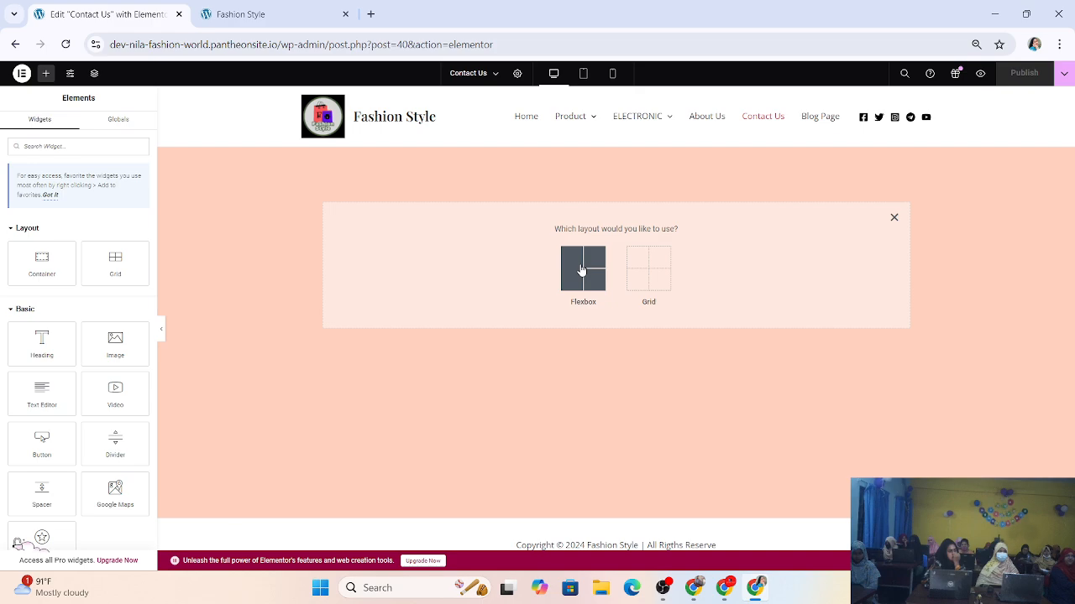
pyautogui.click(581, 270)
pyautogui.click(581, 267)
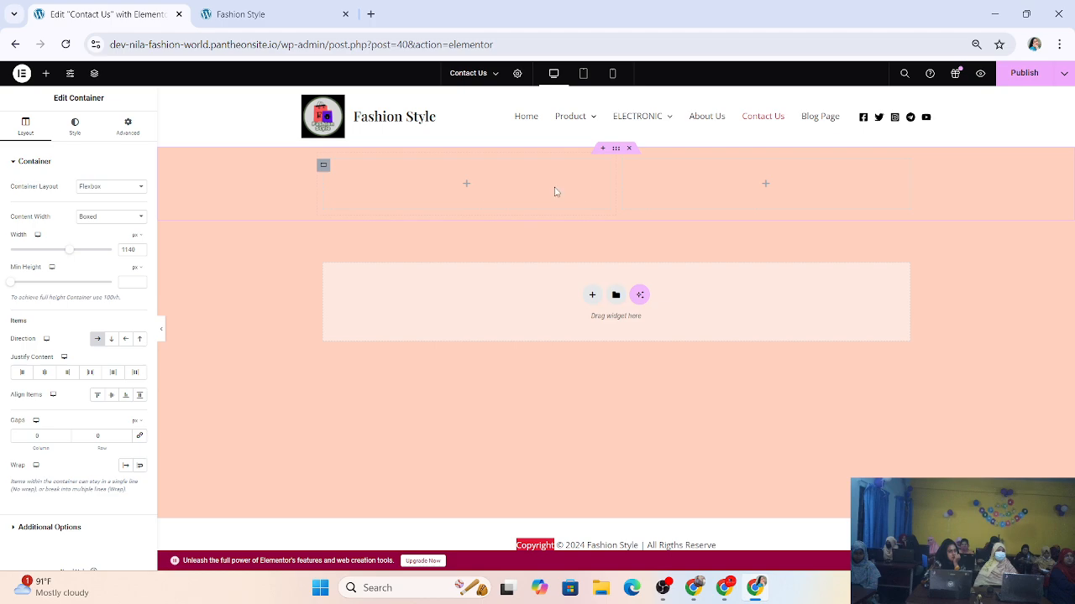
pyautogui.click(466, 183)
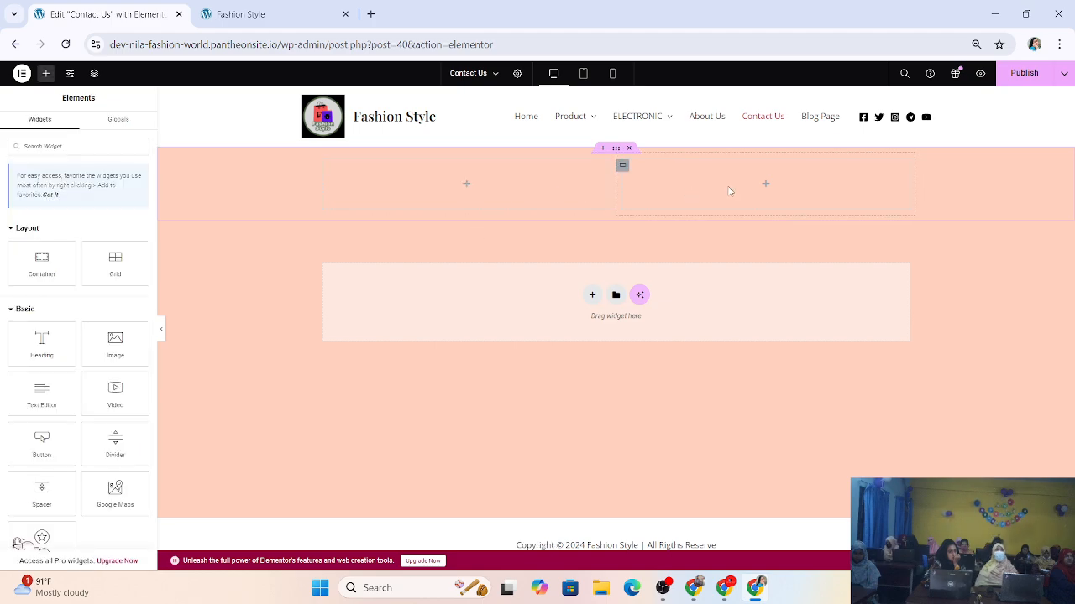
pyautogui.click(628, 148)
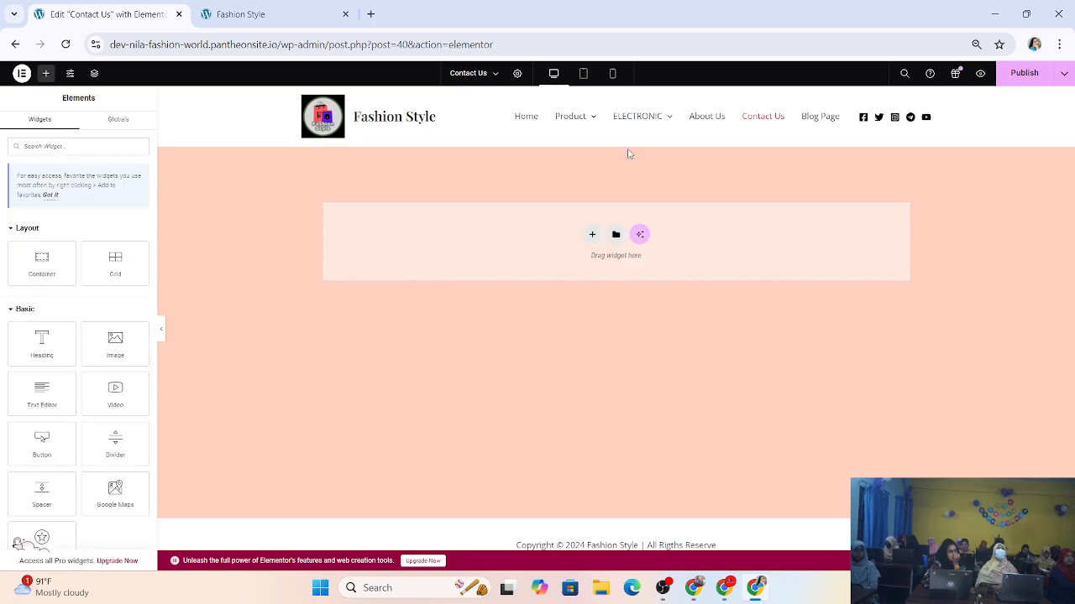
# Step: Add a Flexbox container with the downward column direction structure to the Contact Us page
pyautogui.click(592, 235)
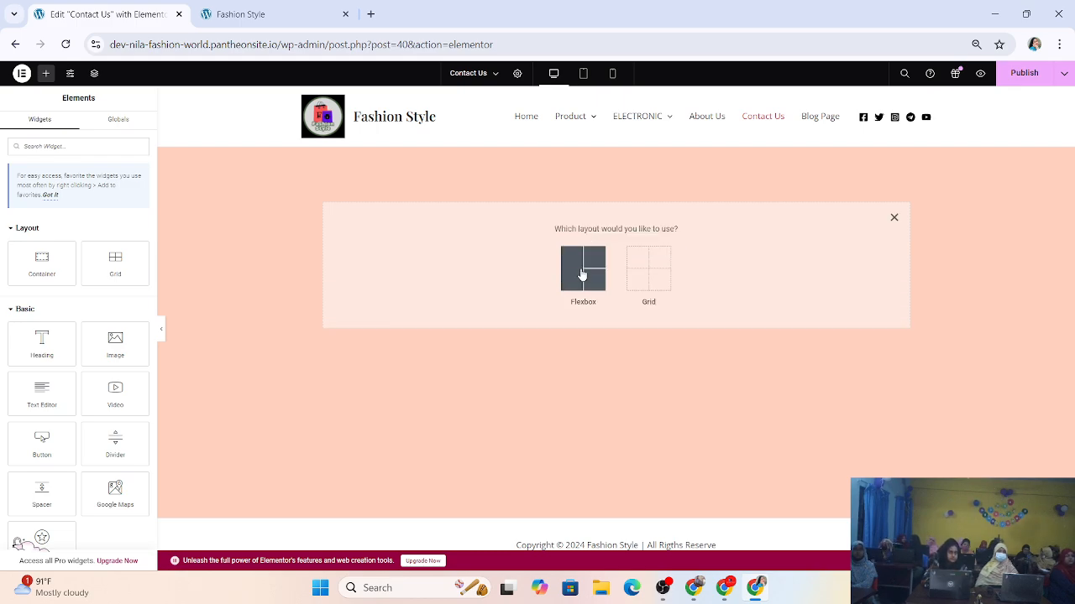
pyautogui.click(582, 275)
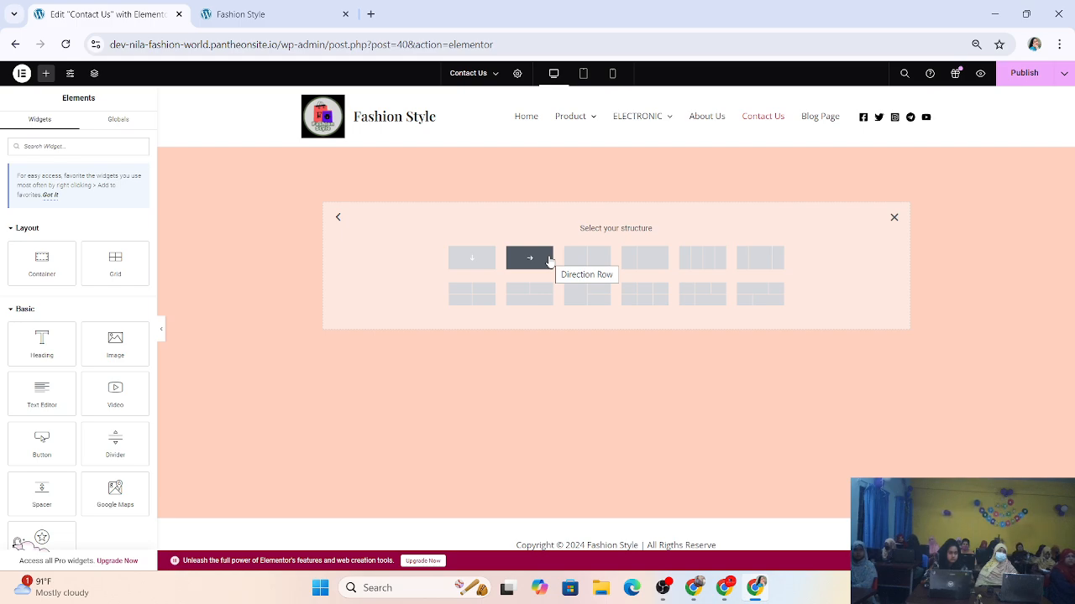
pyautogui.click(476, 257)
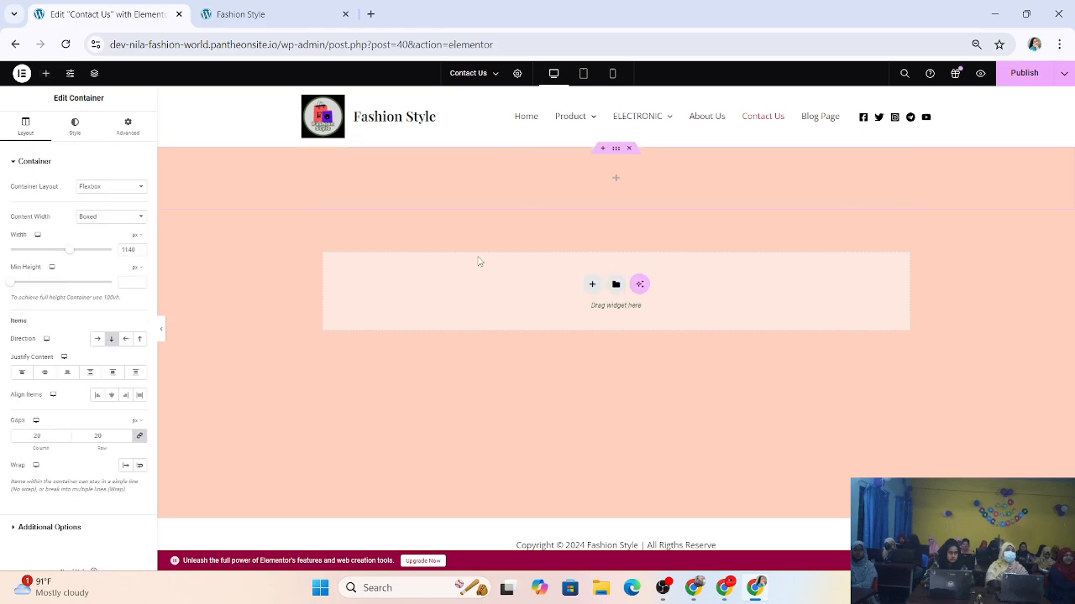
# Step: Replace the empty container on the Contact Us page with a new Flexbox container using the downward column direction structure
pyautogui.click(617, 179)
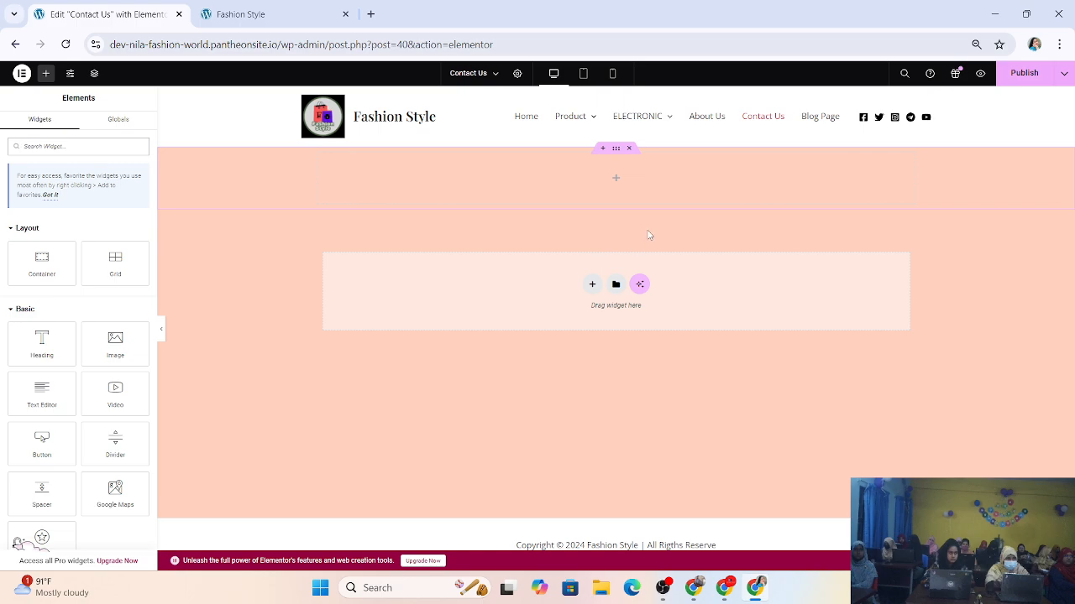
pyautogui.click(629, 149)
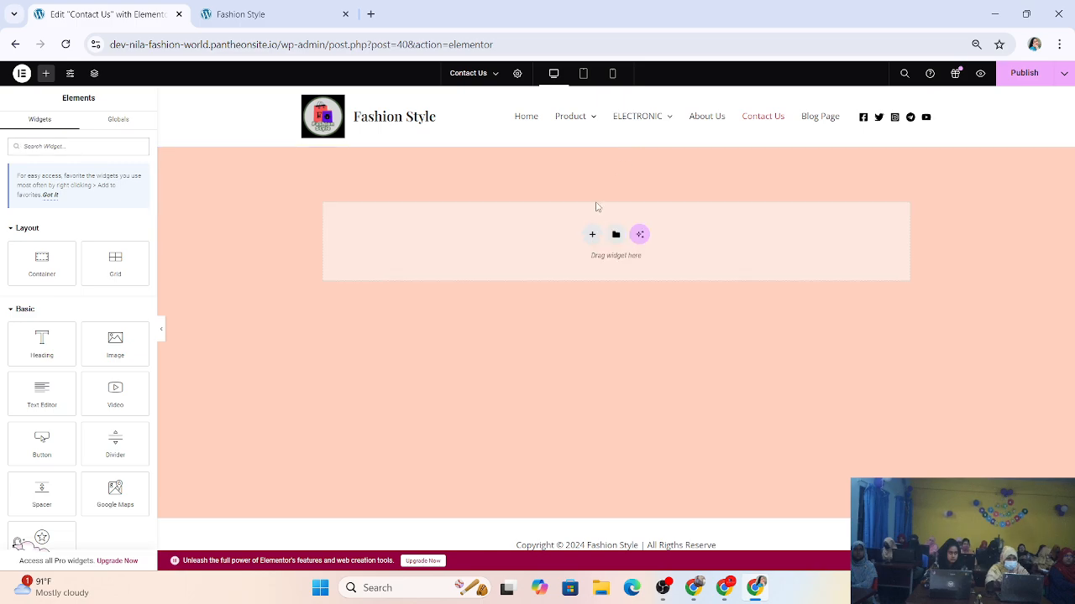
pyautogui.click(592, 235)
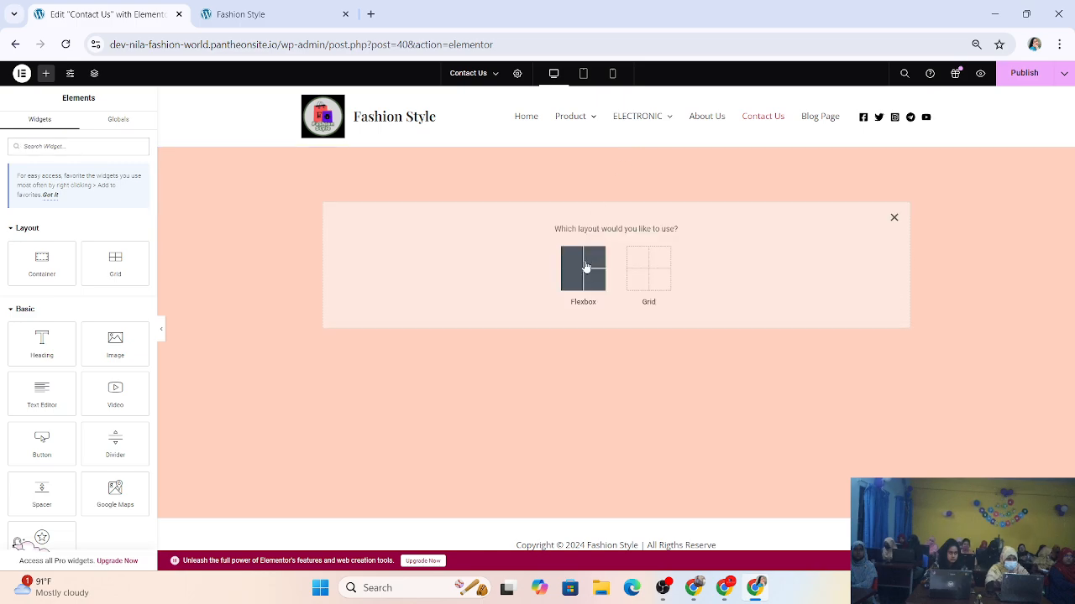
pyautogui.click(586, 267)
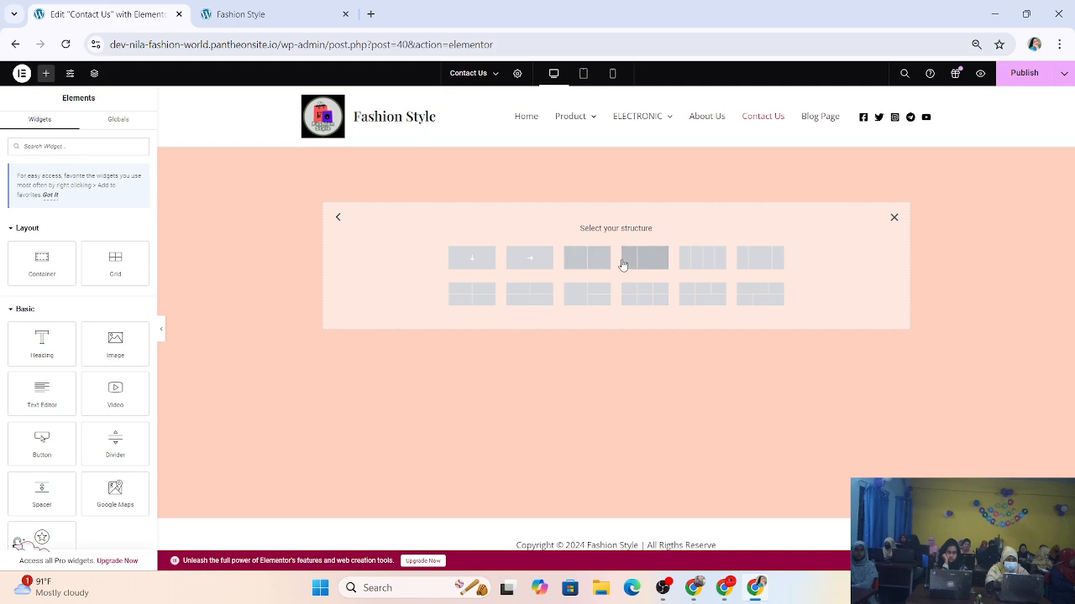
pyautogui.click(471, 262)
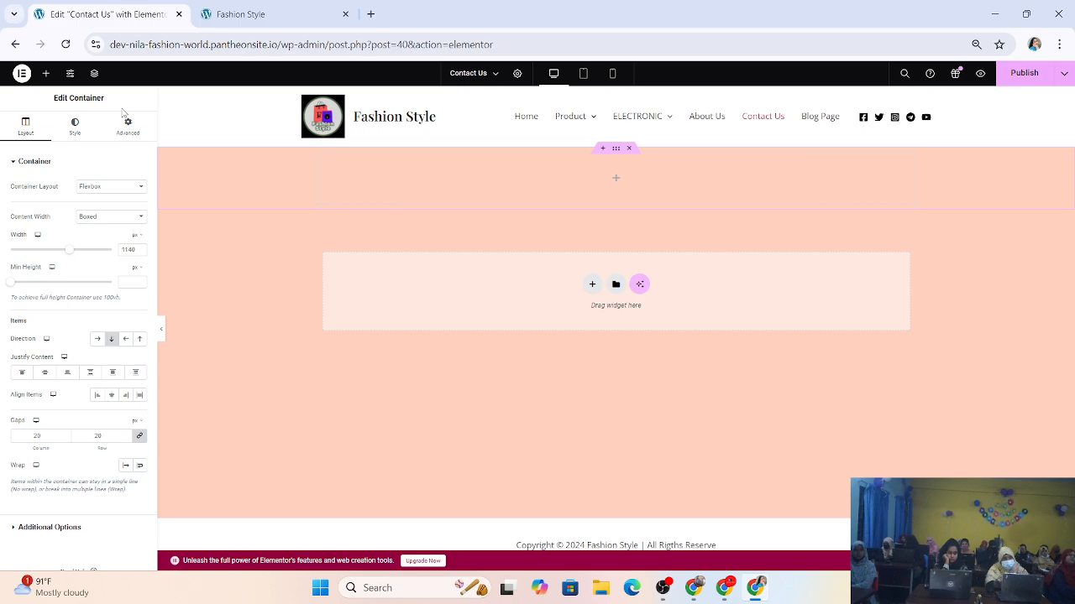
# Step: Set the new container's content width to Full Width, keeping its Flexbox layout
pyautogui.click(74, 128)
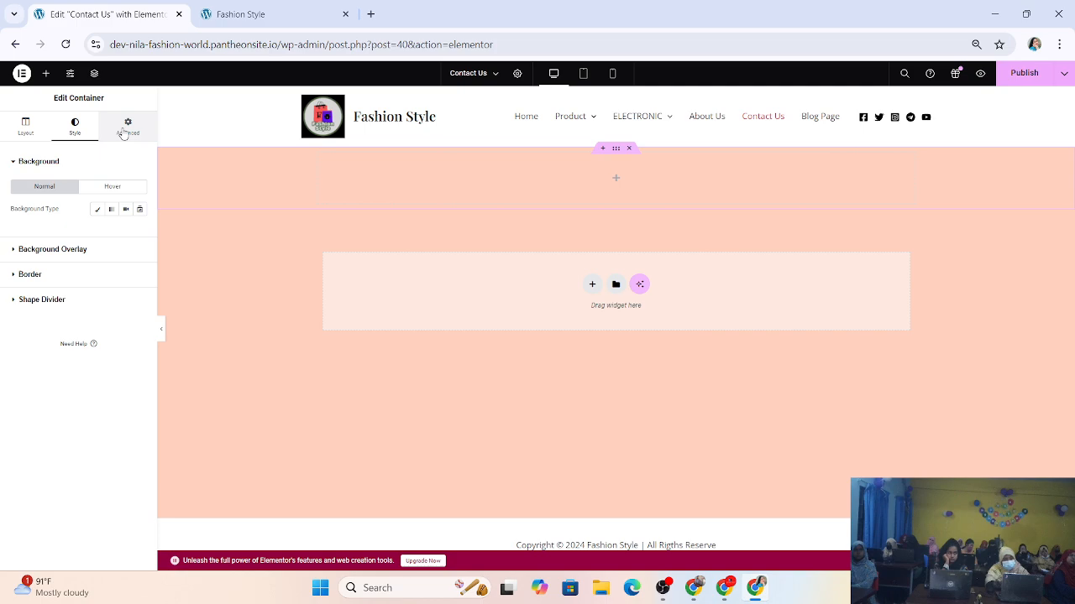
pyautogui.click(127, 126)
pyautogui.click(75, 126)
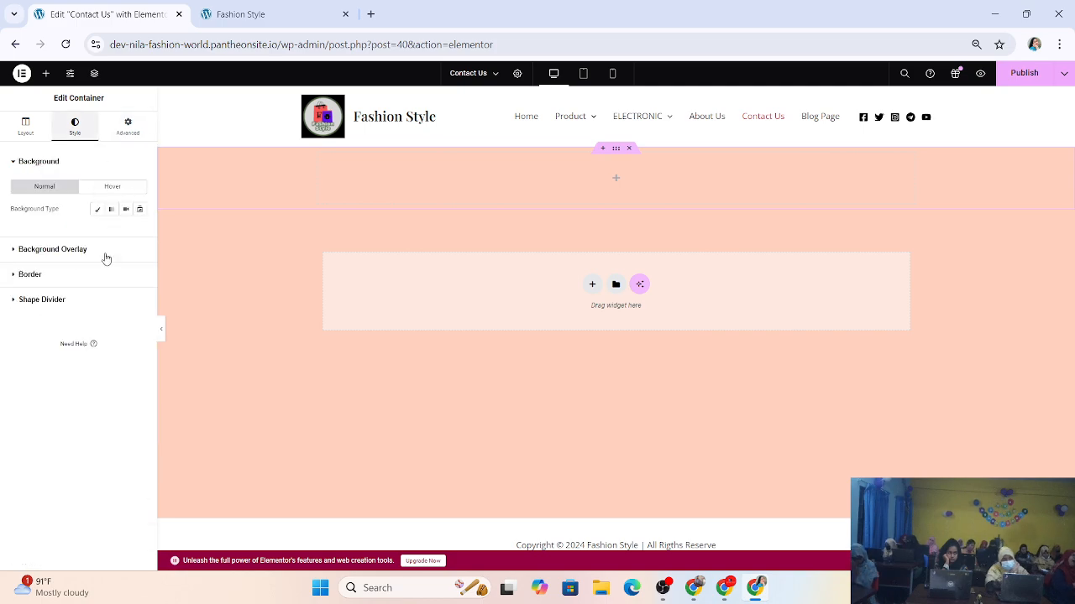
pyautogui.click(25, 128)
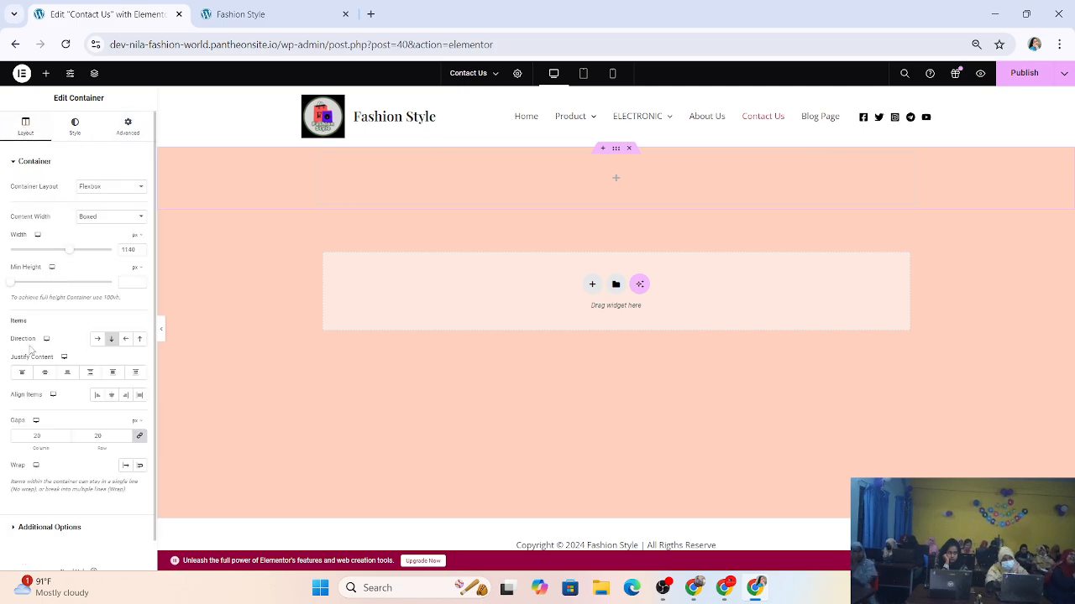
pyautogui.scroll(-1, 51, 420)
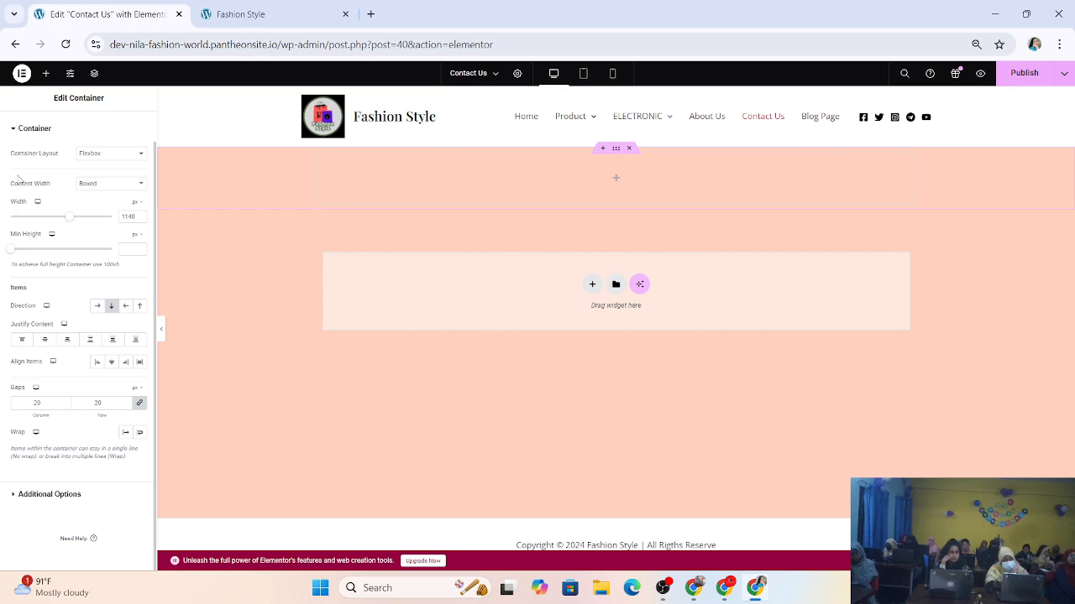
pyautogui.click(103, 187)
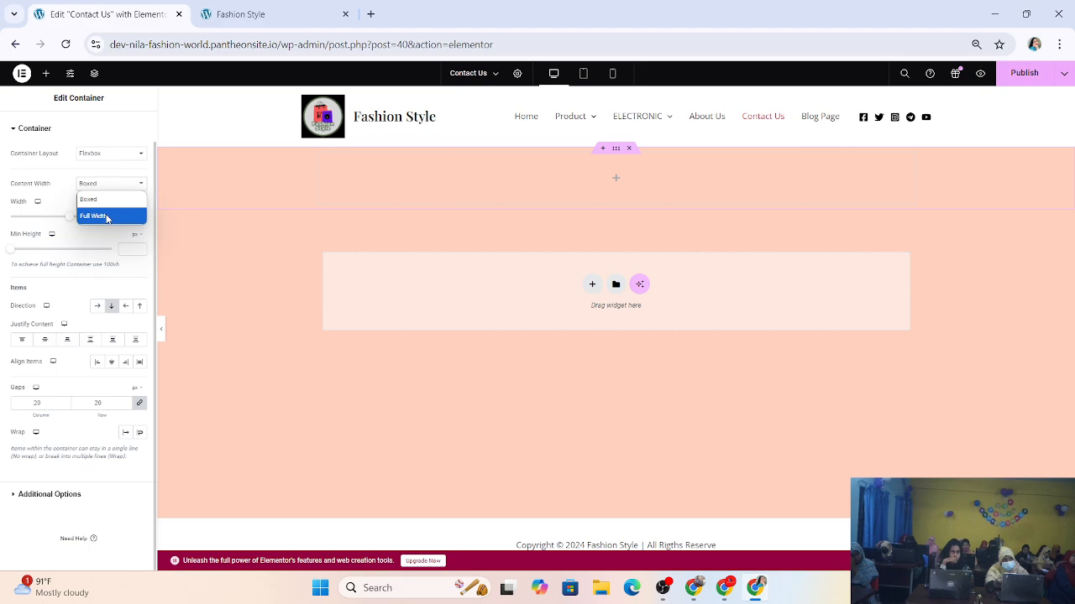
pyautogui.click(106, 217)
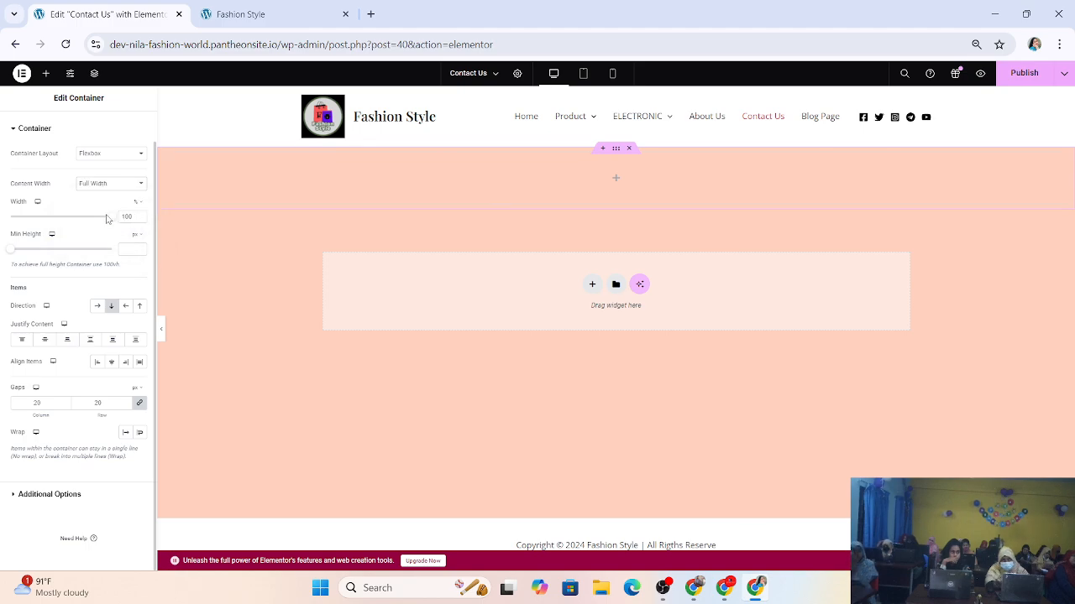
pyautogui.click(89, 154)
pyautogui.click(94, 167)
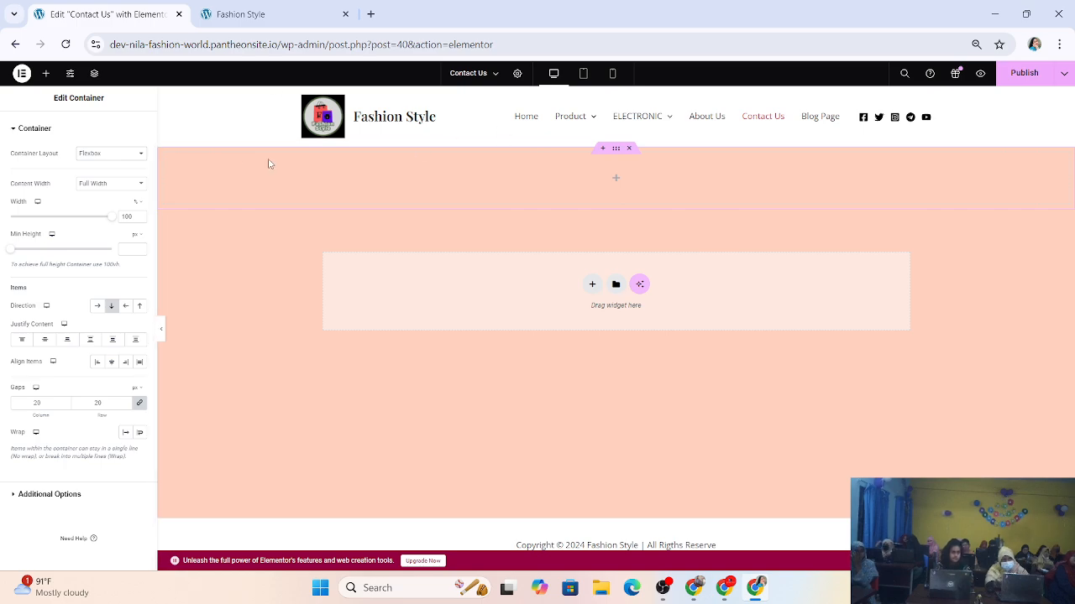
pyautogui.click(15, 129)
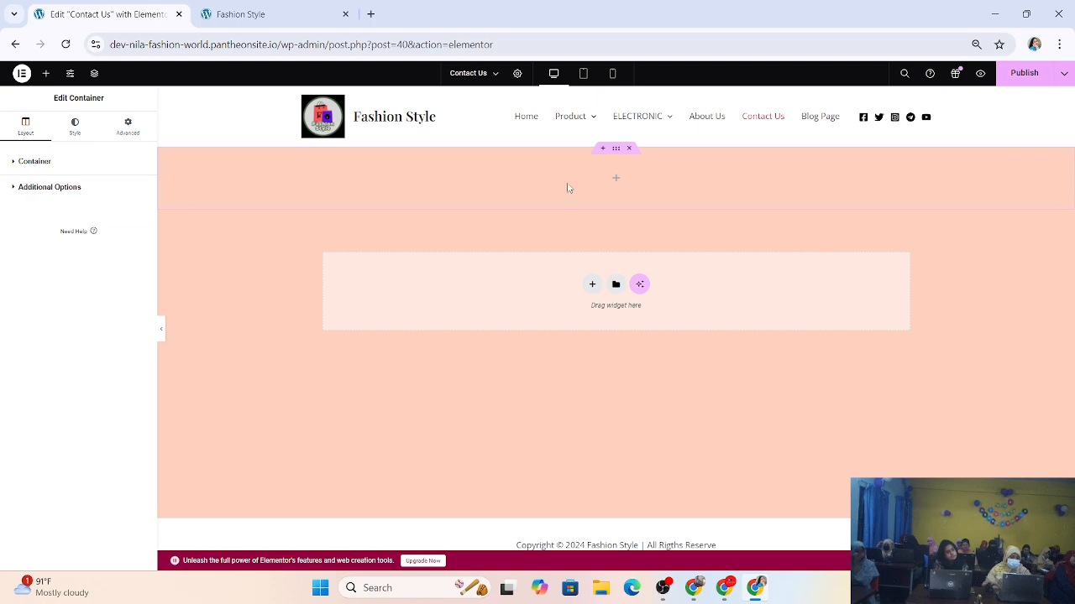
# Step: Search the widgets for "sho" and place the Shortcode widget inside the container
pyautogui.click(617, 180)
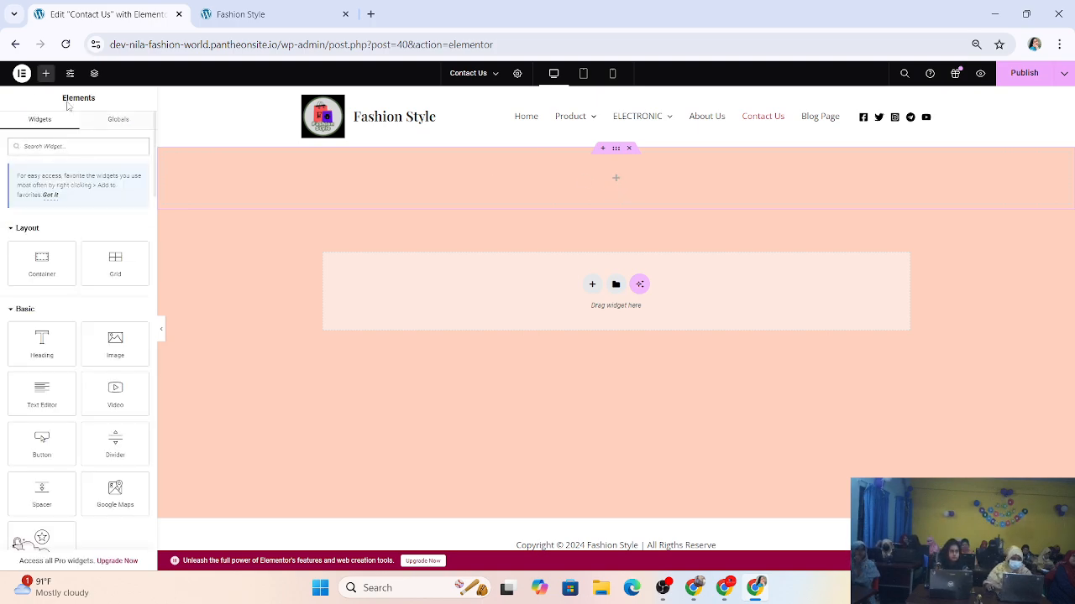
pyautogui.click(617, 154)
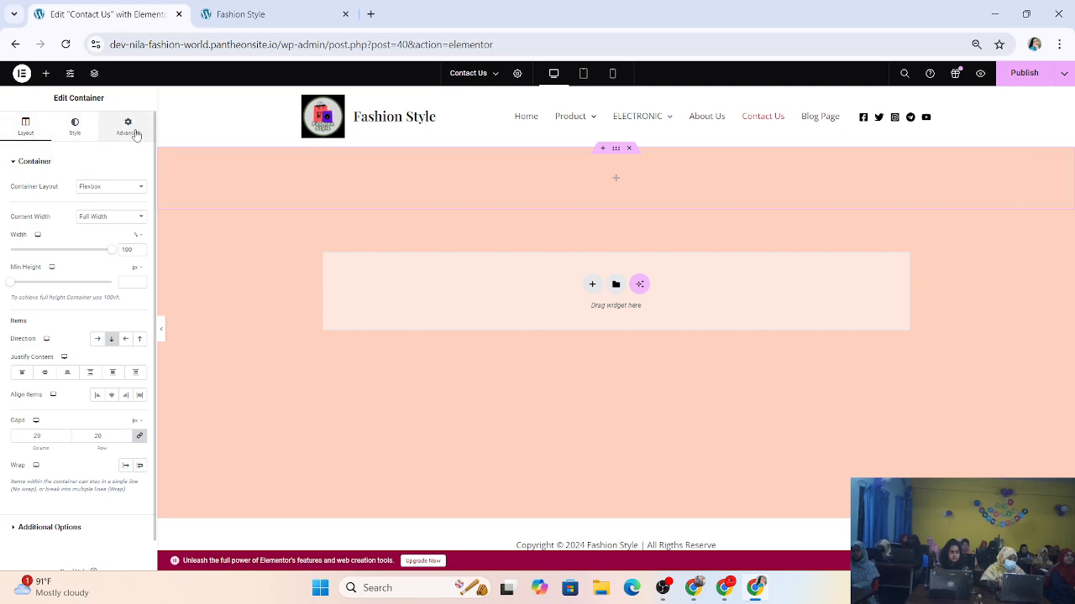
pyautogui.click(617, 183)
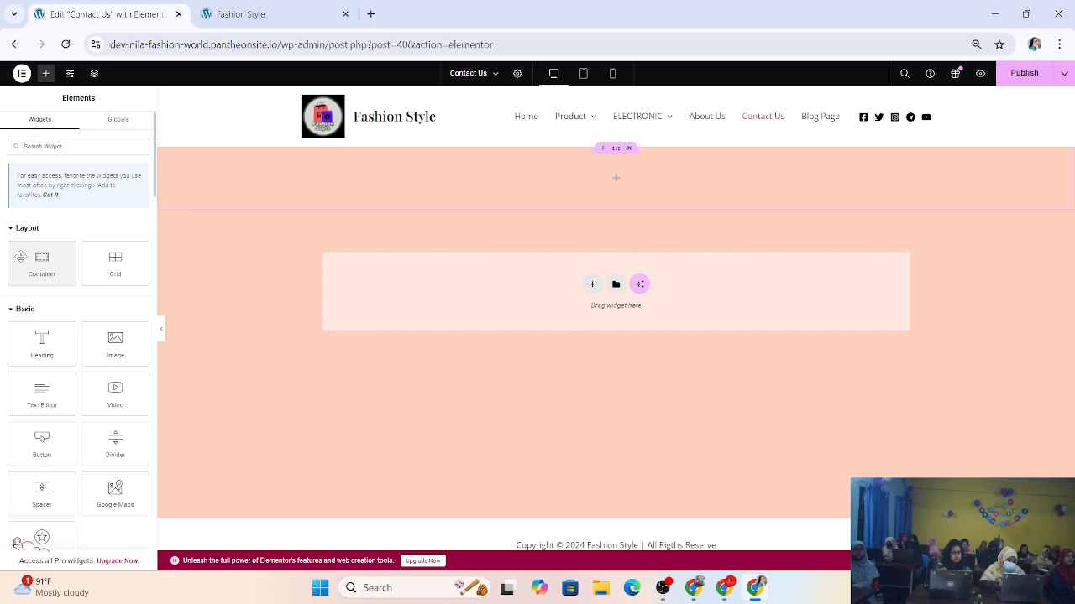
pyautogui.click(97, 147)
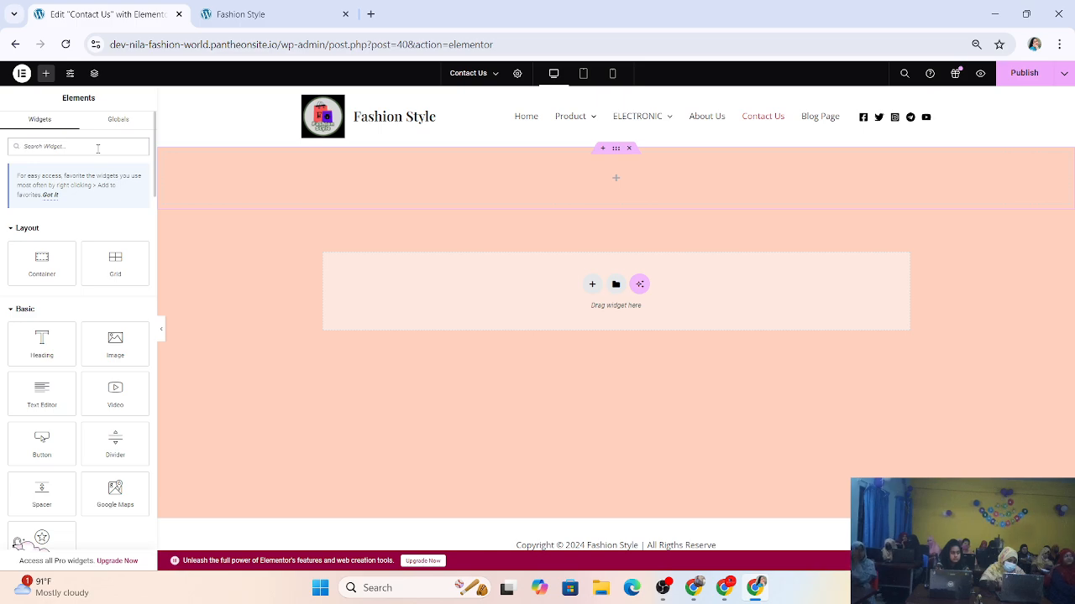
pyautogui.write('sho')
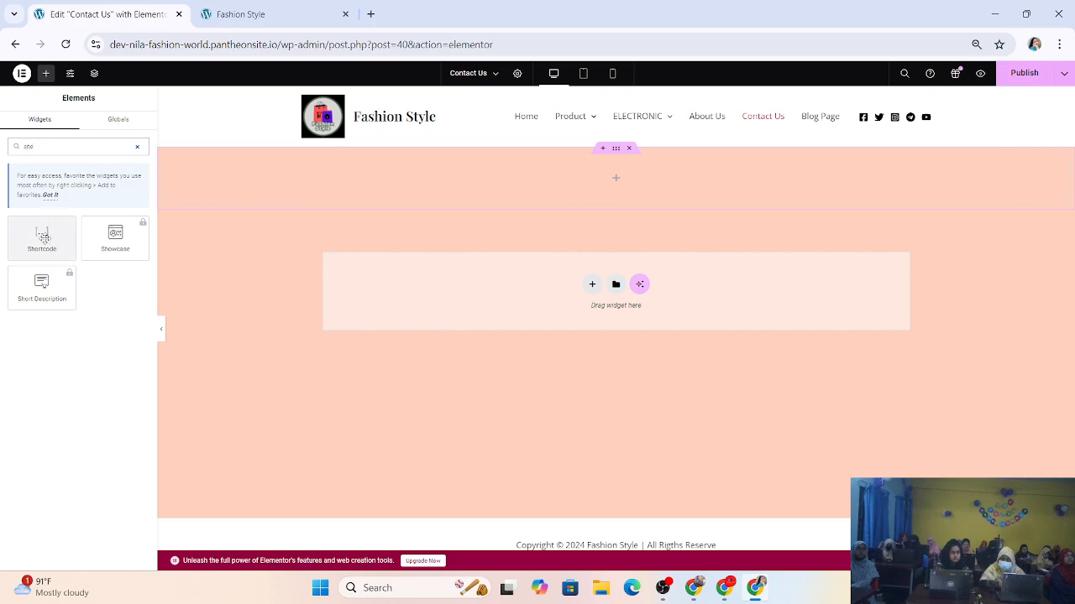
pyautogui.moveTo(42, 240); pyautogui.dragTo(612, 183)
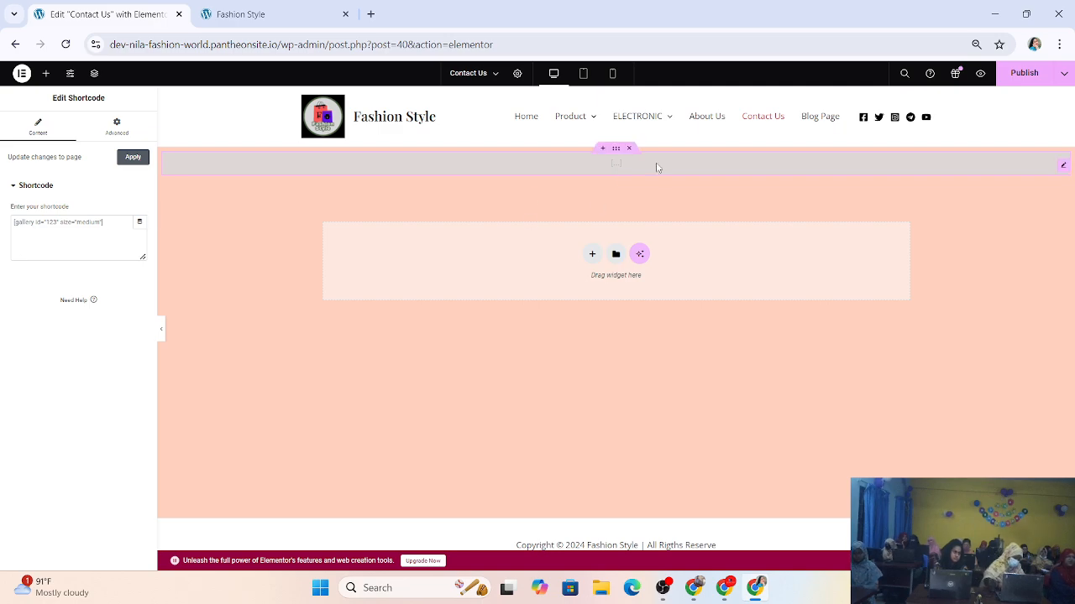
# Step: Enter [contact-form-7 id="754c4d0" title="Contact form 1"] as the widget's shortcode and preview the contact form across the full canvas
pyautogui.click(111, 224)
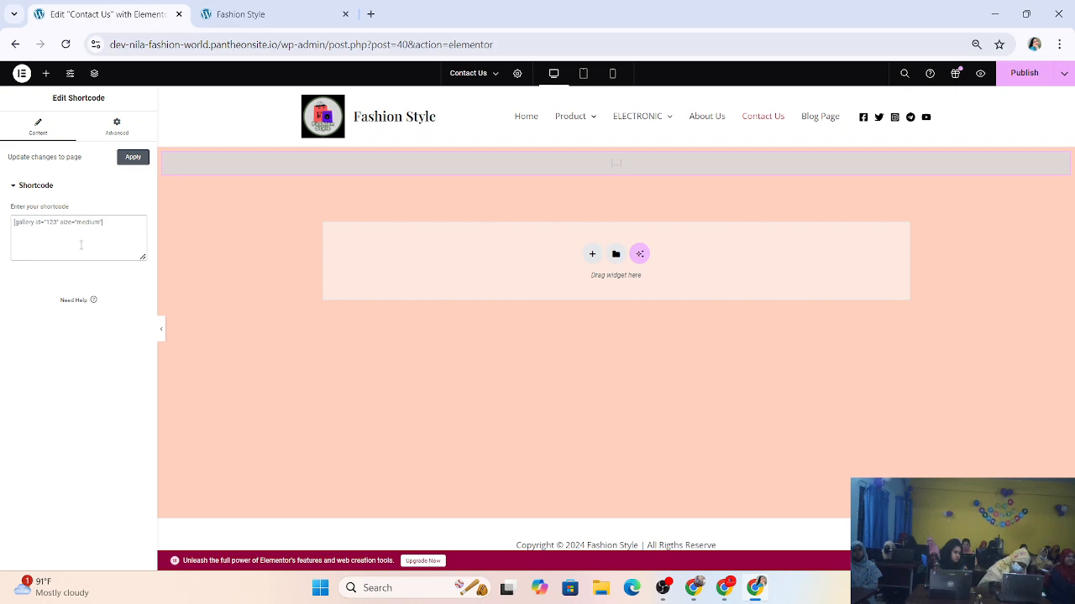
pyautogui.write('[contact-form-7 id="754c4d0" title="Contact form 1"]')
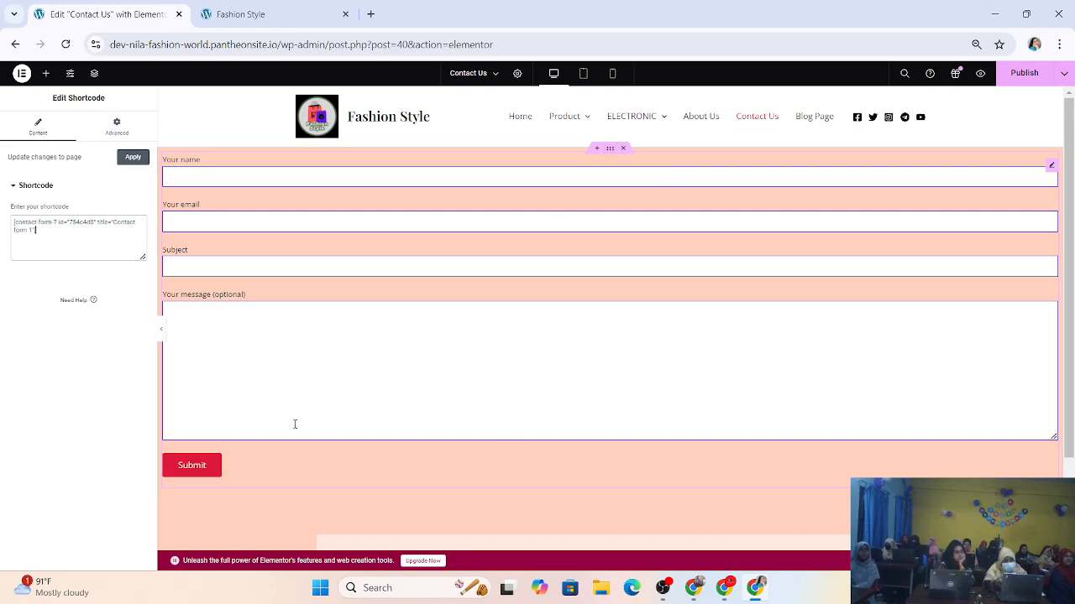
pyautogui.click(157, 330)
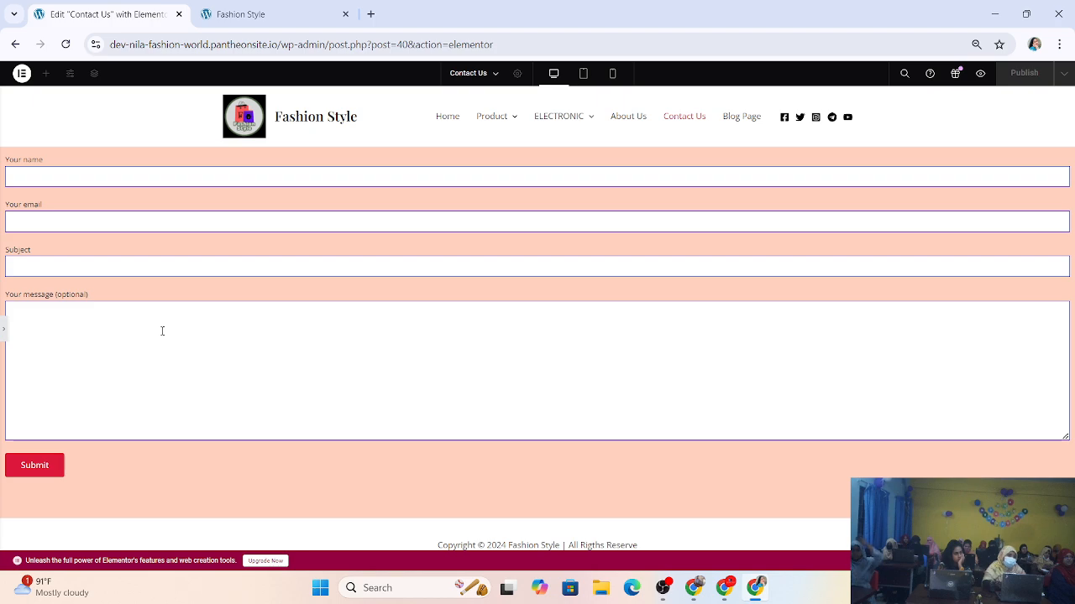
pyautogui.click(4, 330)
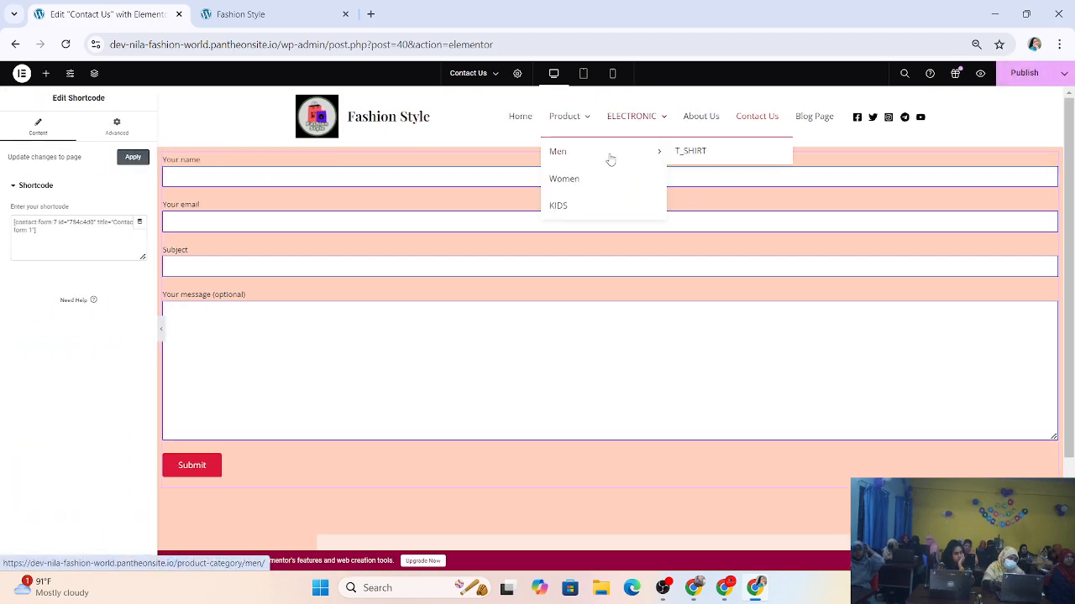
# Step: Set the content width of the container holding the contact form to Boxed
pyautogui.click(610, 148)
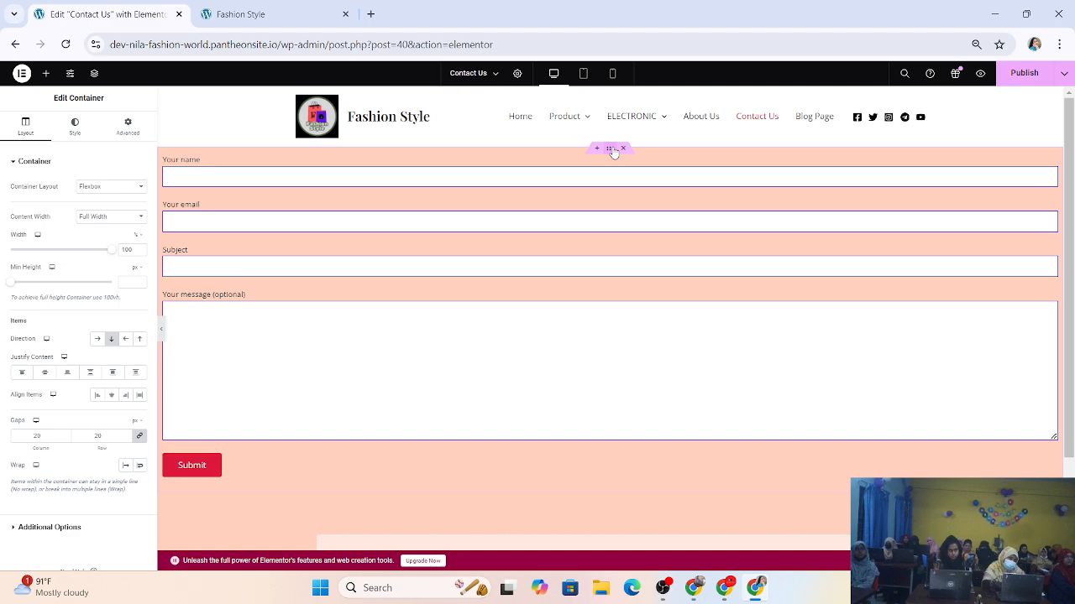
pyautogui.click(110, 219)
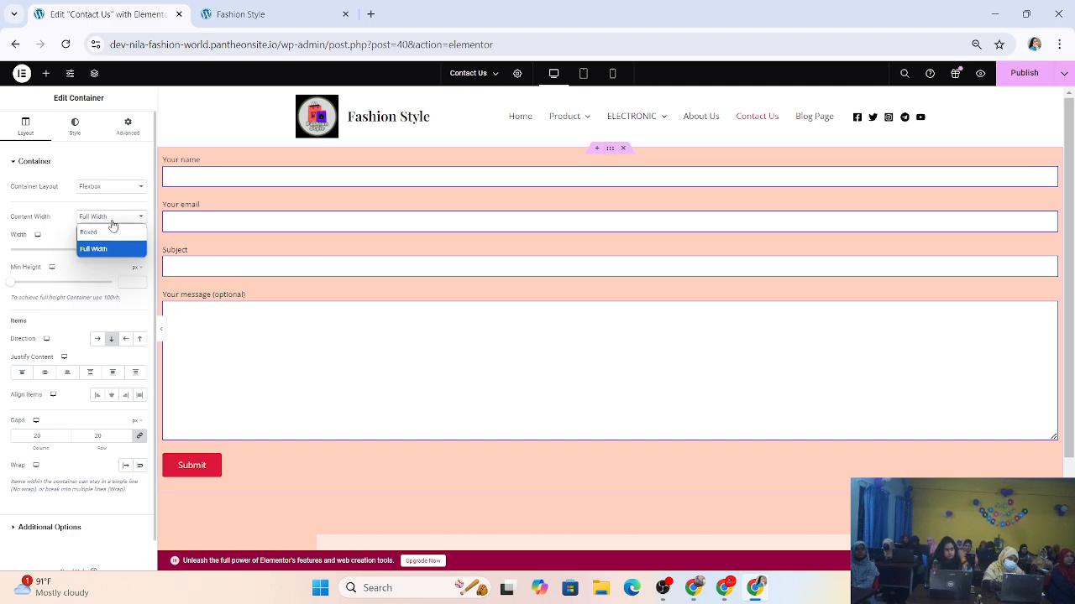
pyautogui.click(106, 231)
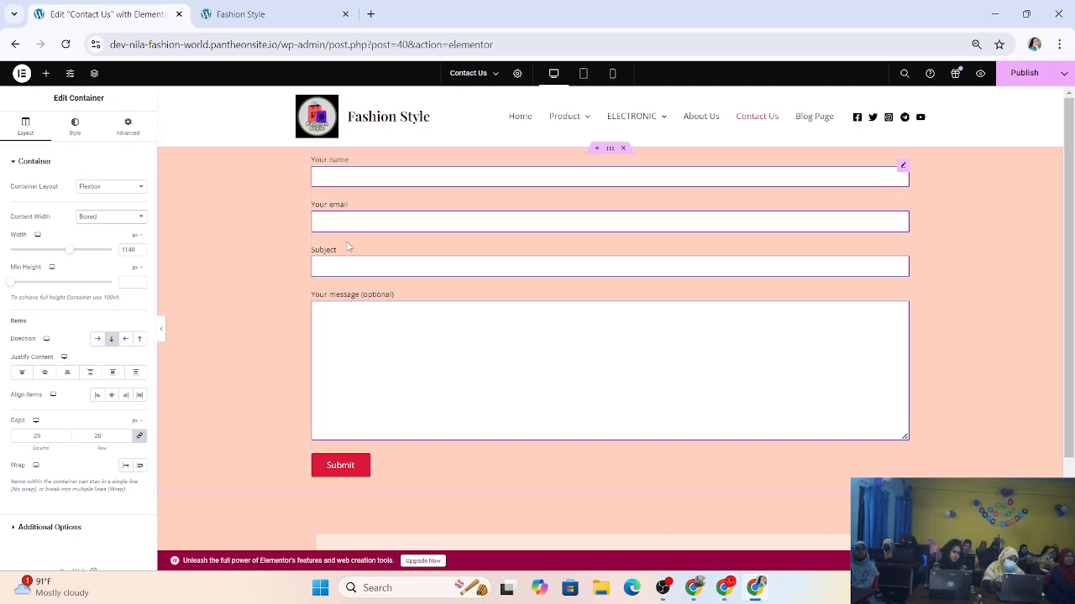
pyautogui.click(597, 149)
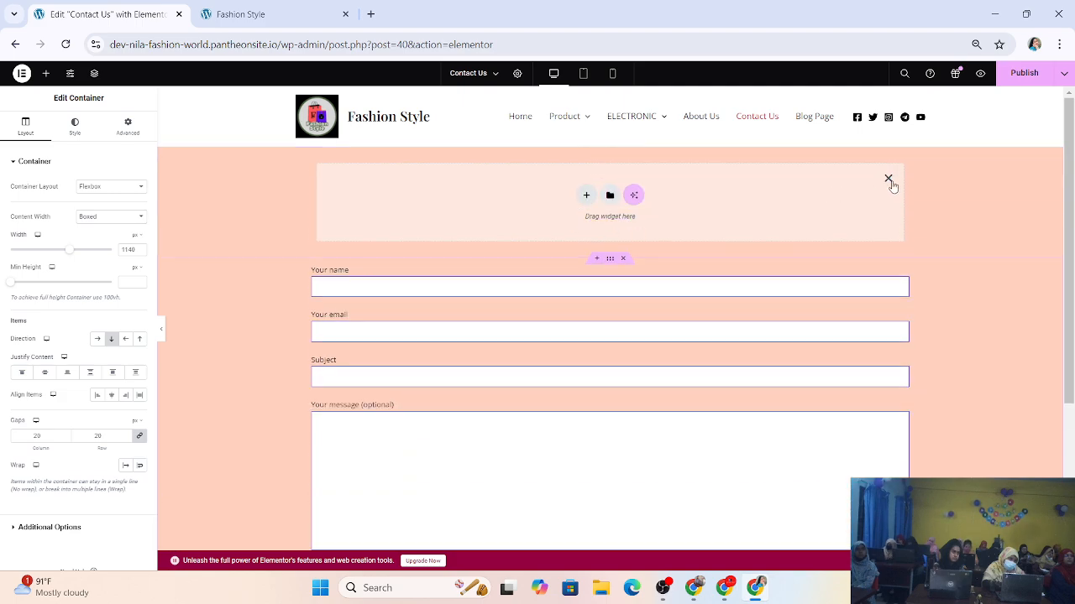
pyautogui.click(888, 180)
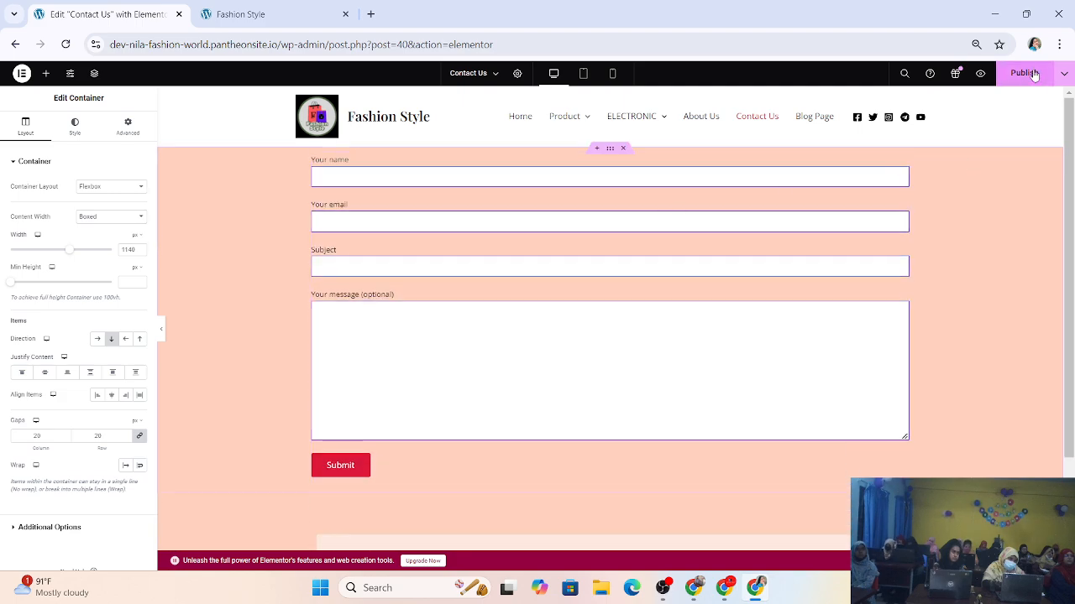
# Step: Frame the Publish control in red on a capture of the Contact Us editor's upper corner, and discard the capture
pyautogui.click(1034, 74)
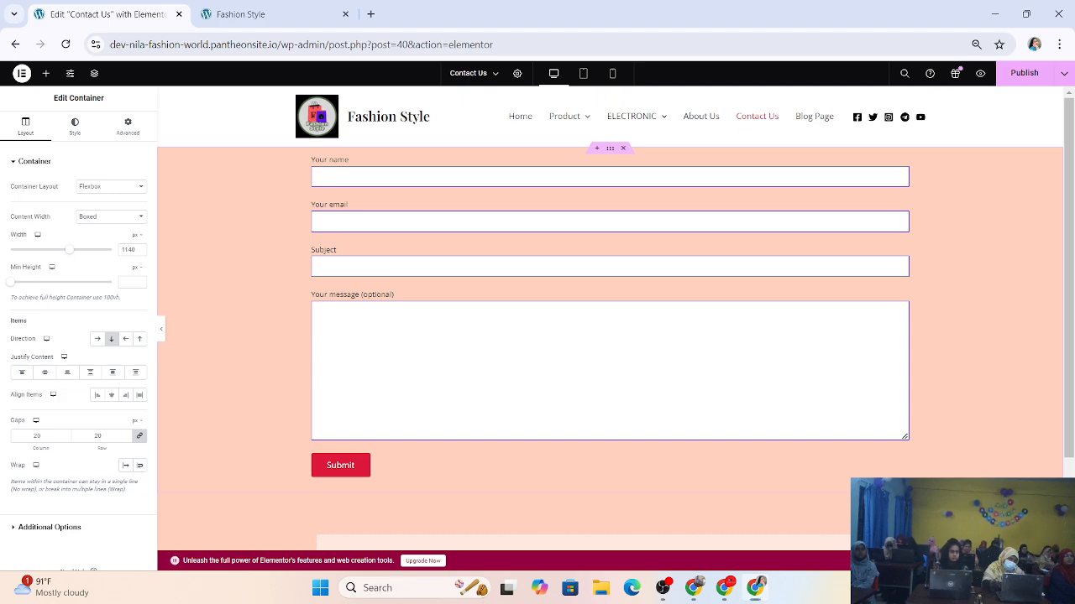
pyautogui.click(861, 588)
pyautogui.press('super+shift+s')
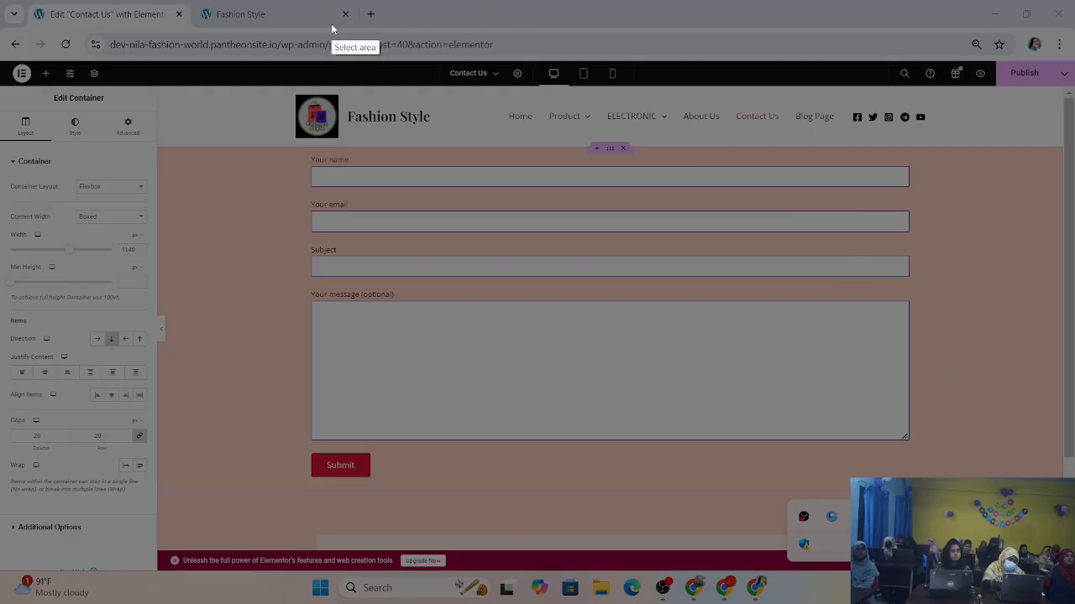
pyautogui.moveTo(839, 37)
pyautogui.mouseDown()
pyautogui.moveTo(1073, 80)
pyautogui.moveTo(1074, 106)
pyautogui.mouseUp()
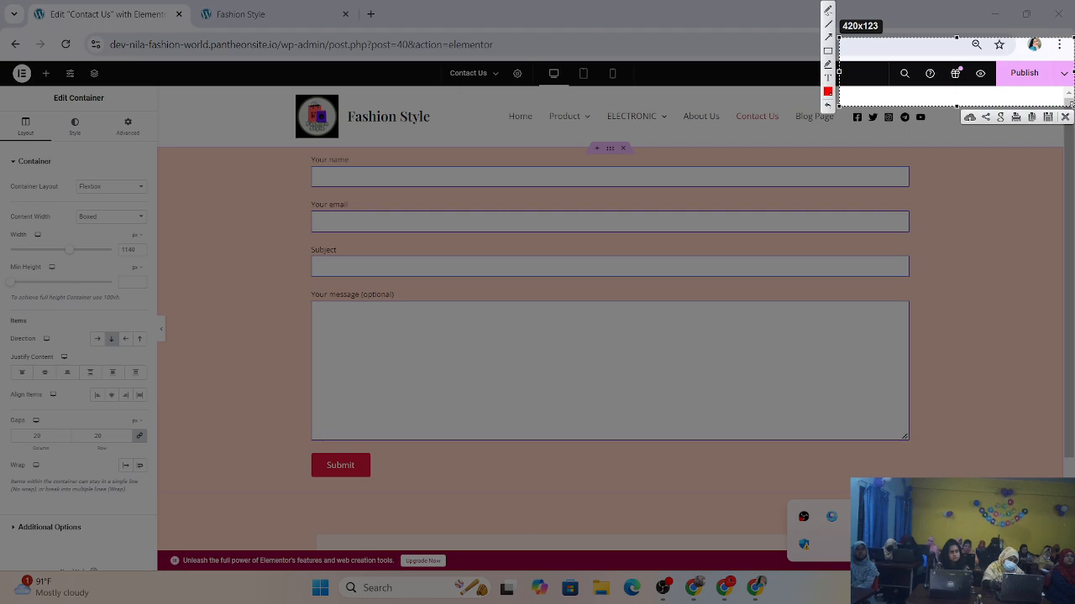
pyautogui.click(828, 51)
pyautogui.moveTo(994, 62); pyautogui.dragTo(1056, 84)
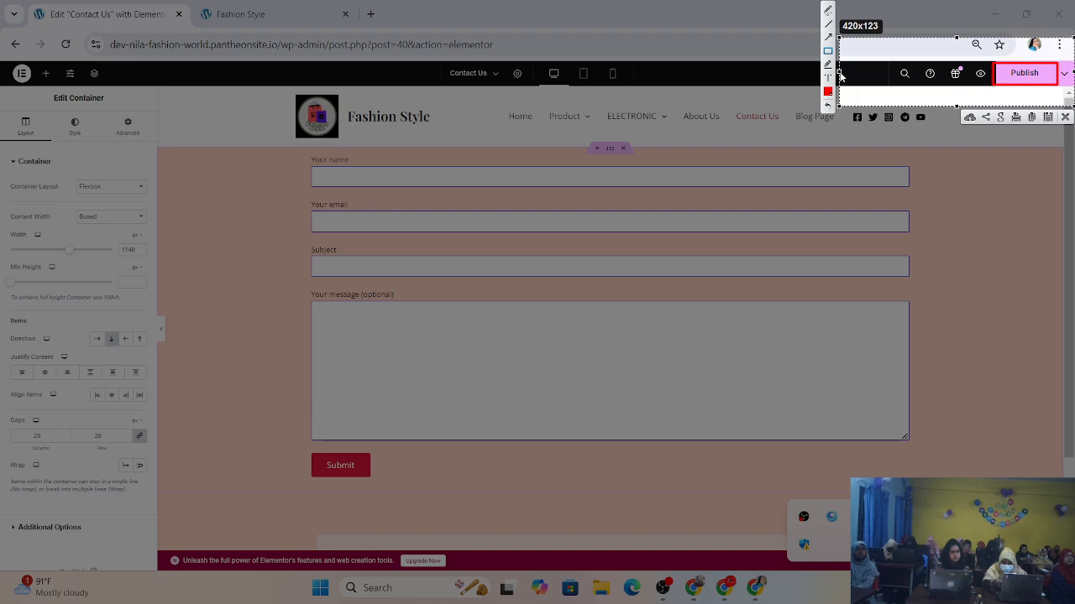
pyautogui.click(1064, 117)
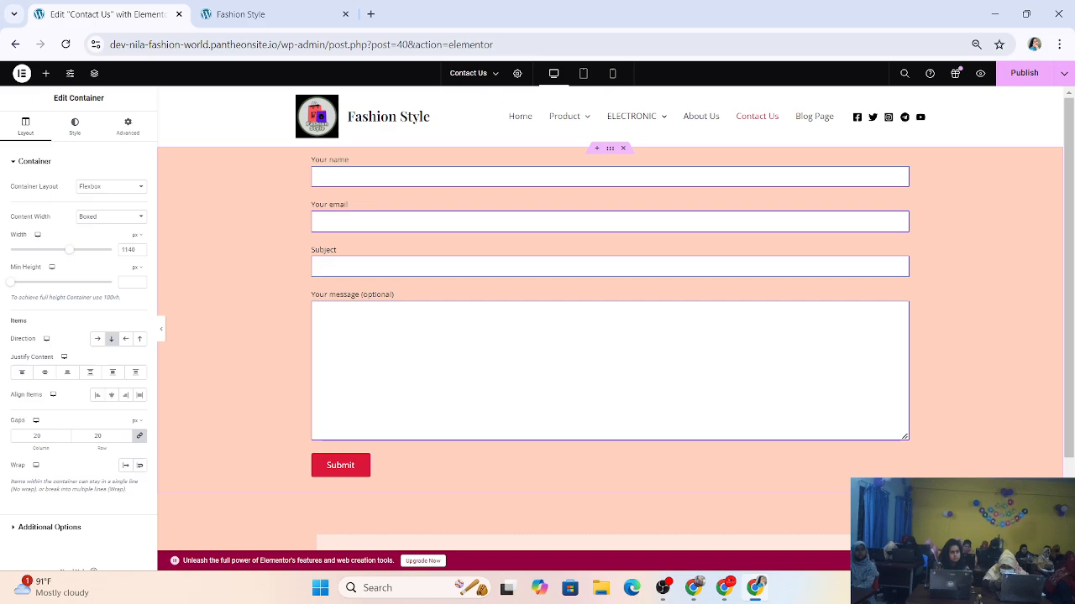
# Step: Frame the Publish control and the Edit Container panel header in red on a capture of the editor's upper strip, and discard the capture
pyautogui.click(861, 588)
pyautogui.press('Print')
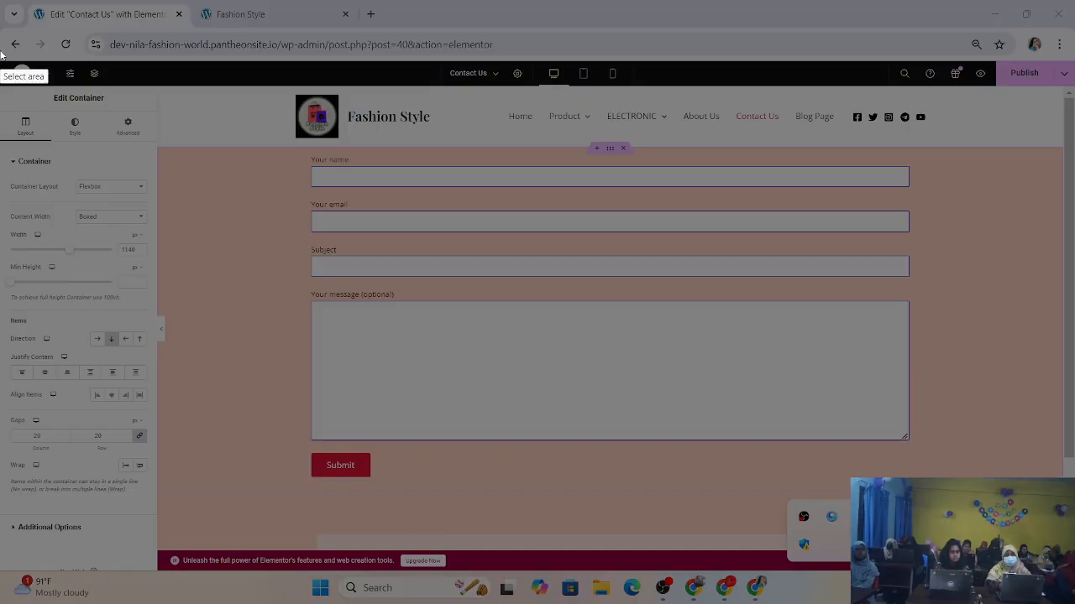
pyautogui.moveTo(1, 34); pyautogui.dragTo(1072, 160)
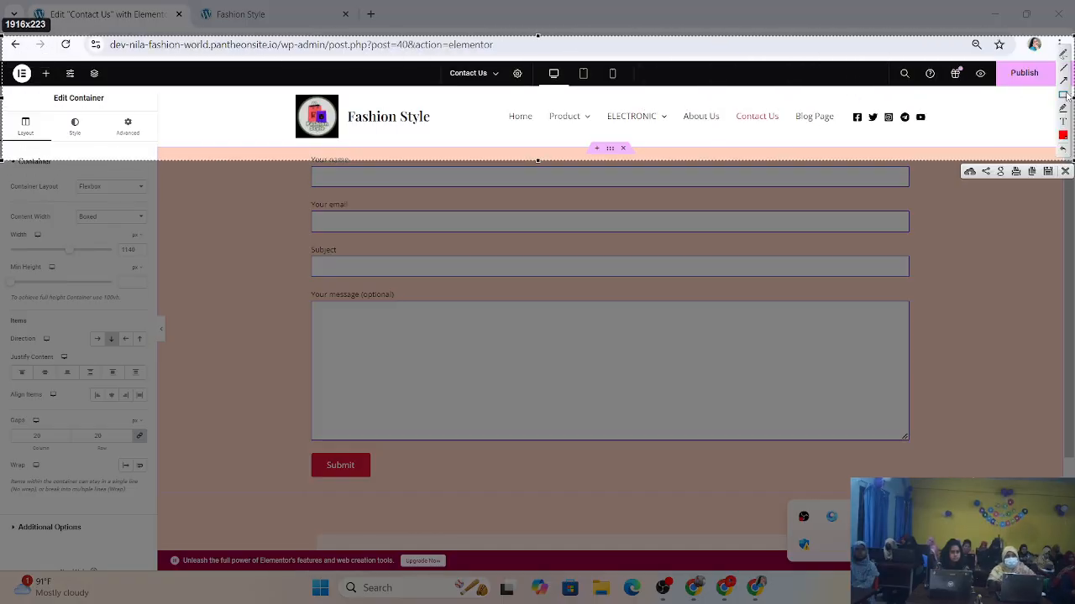
pyautogui.click(1064, 97)
pyautogui.moveTo(989, 57); pyautogui.dragTo(1059, 89)
pyautogui.moveTo(3, 63); pyautogui.dragTo(161, 142)
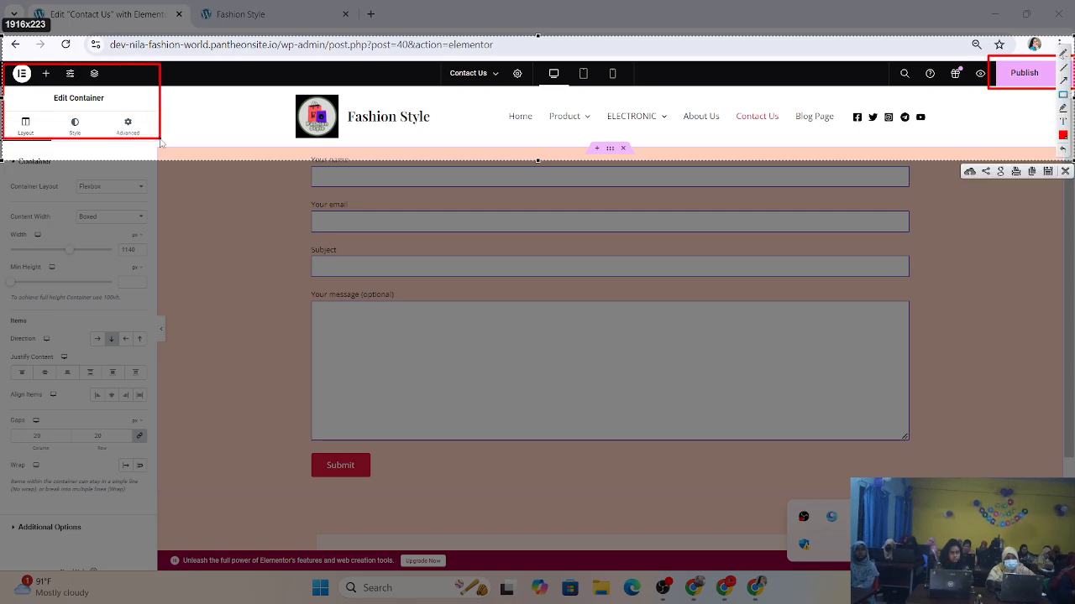
pyautogui.click(1064, 172)
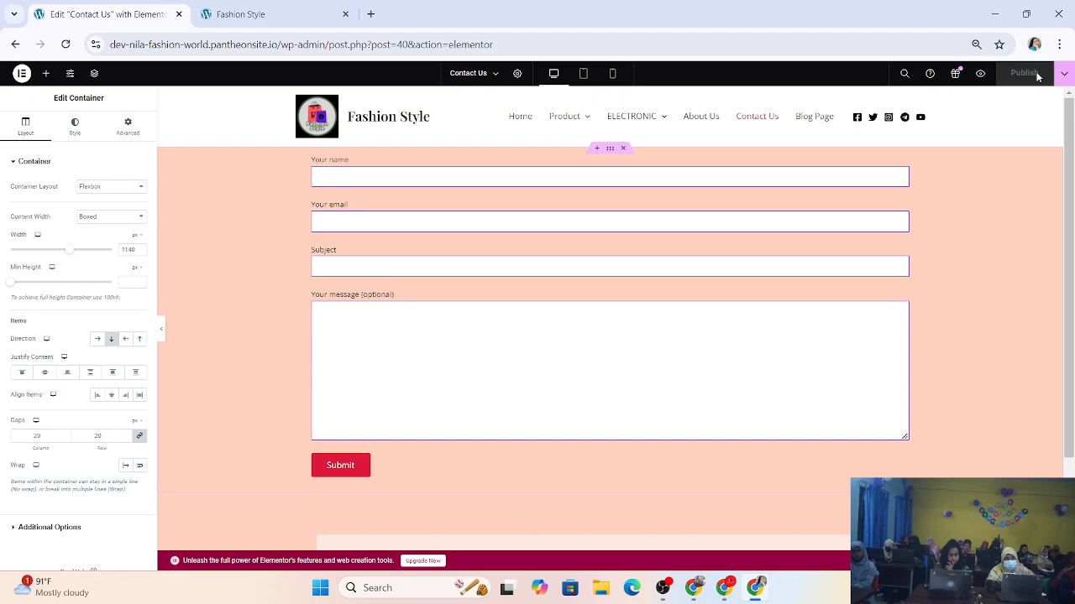
# Step: Reload the live Fashion Style site, check the contact form on its Contact Us page, and return to the Elementor editor
pyautogui.click(241, 14)
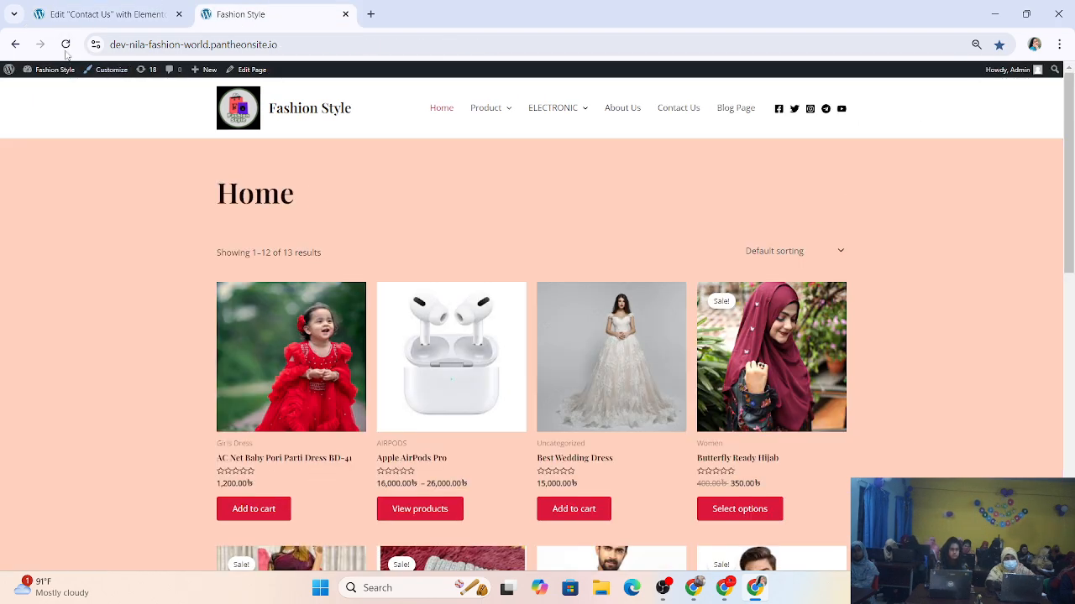
pyautogui.click(65, 44)
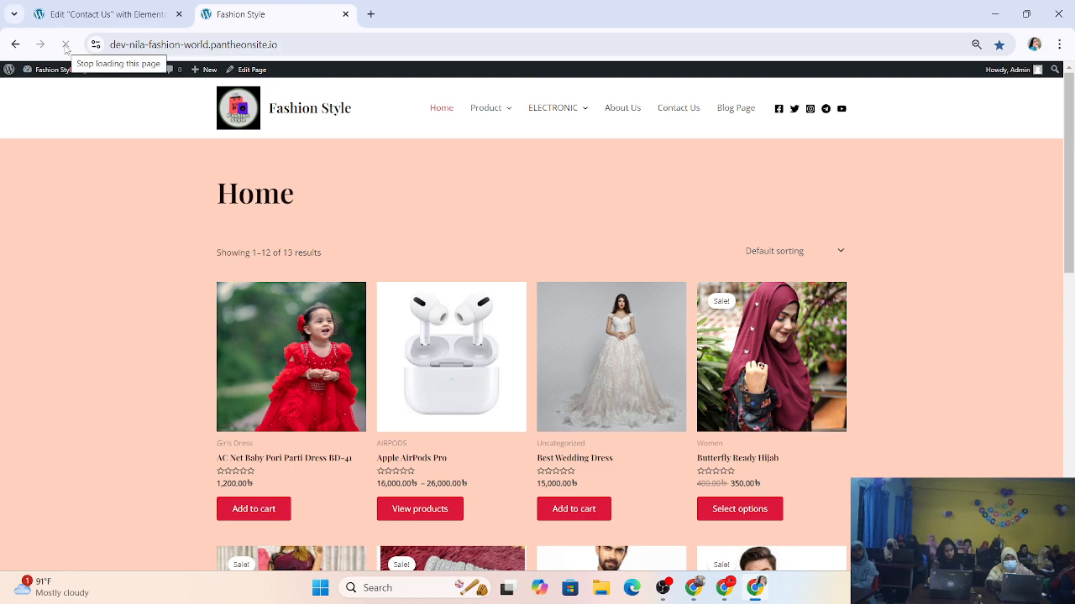
pyautogui.moveTo(539, 120)
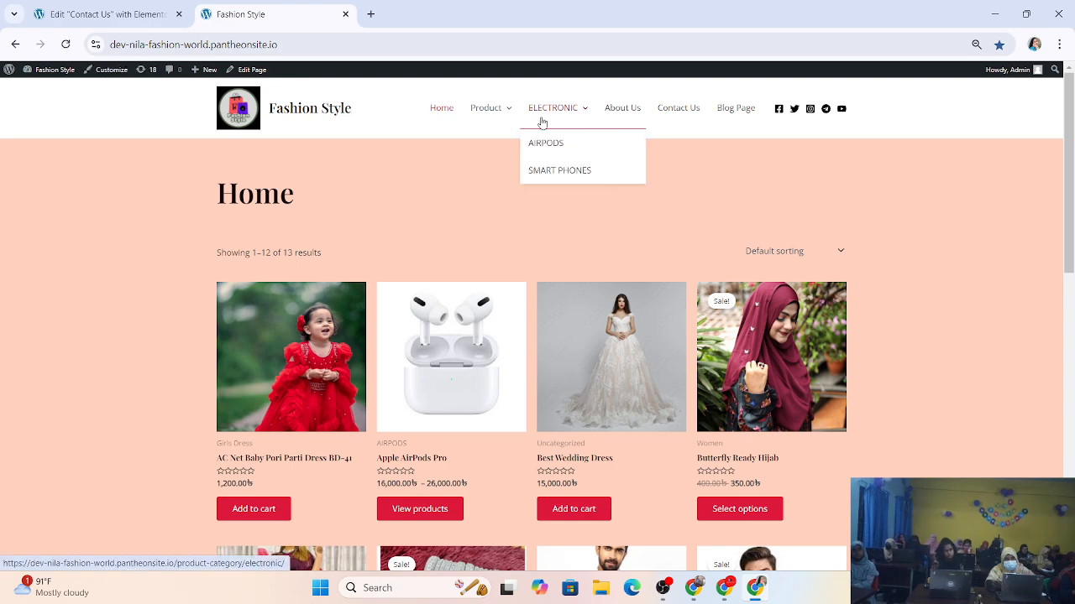
pyautogui.click(671, 115)
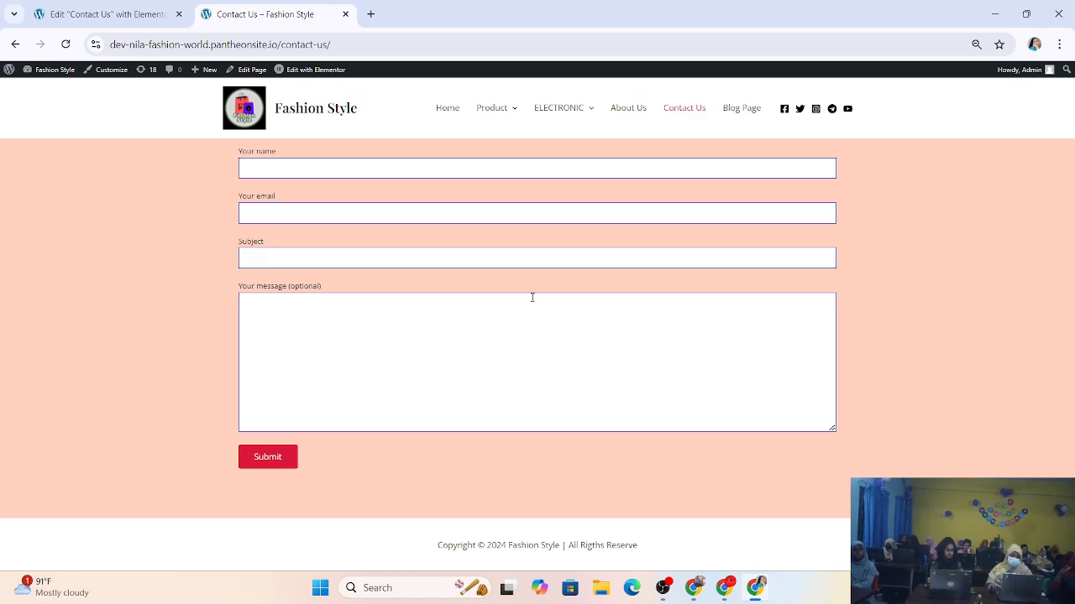
pyautogui.click(104, 10)
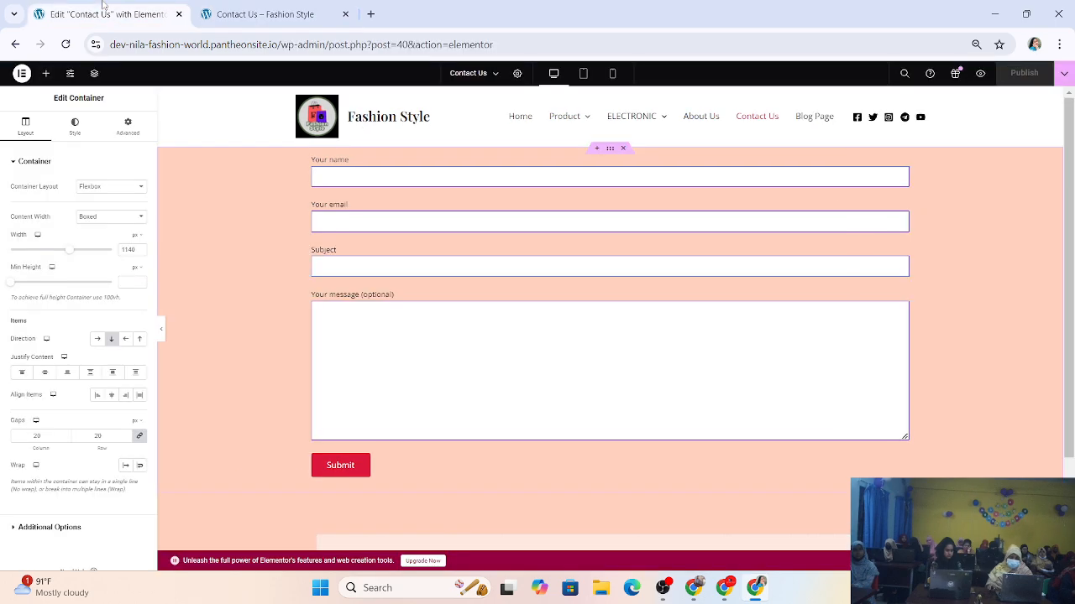